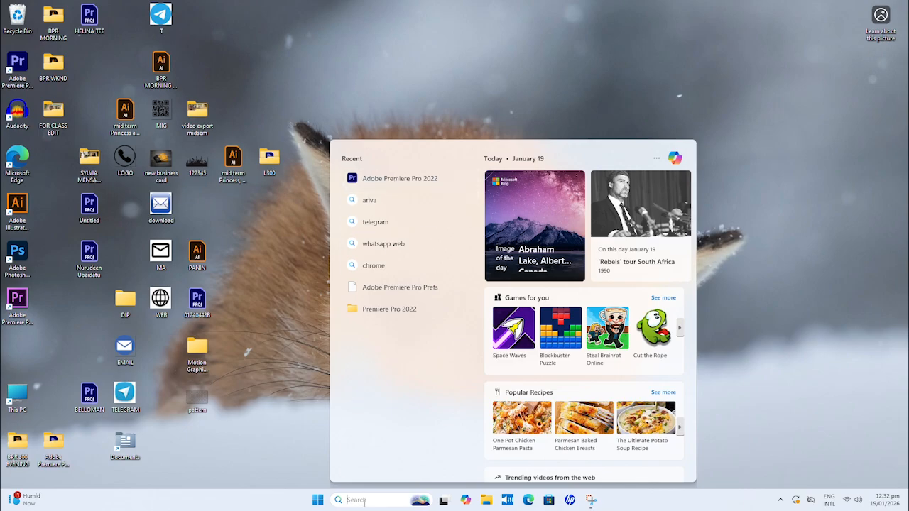
Step: Launch Adobe Premiere Pro 2022 and start a new project named ATU VIDEO
type("a")
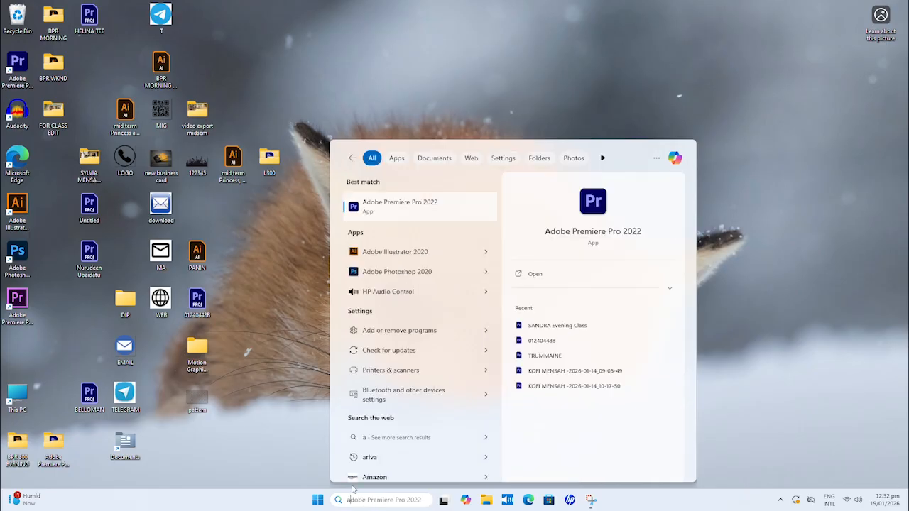
type("d")
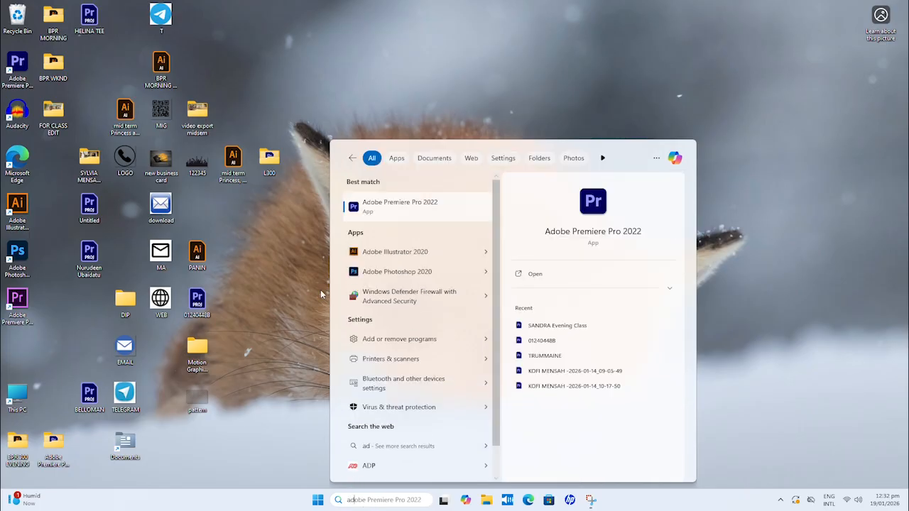
left_click(386, 202)
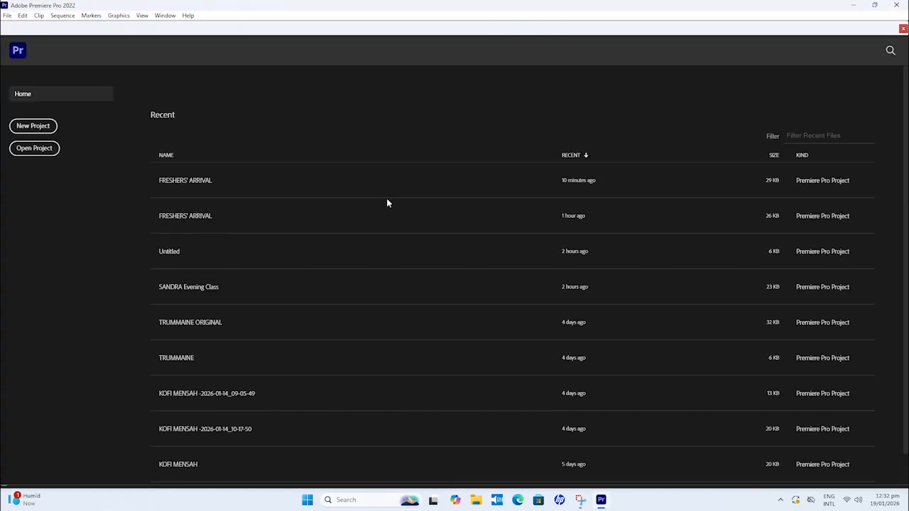
left_click(42, 128)
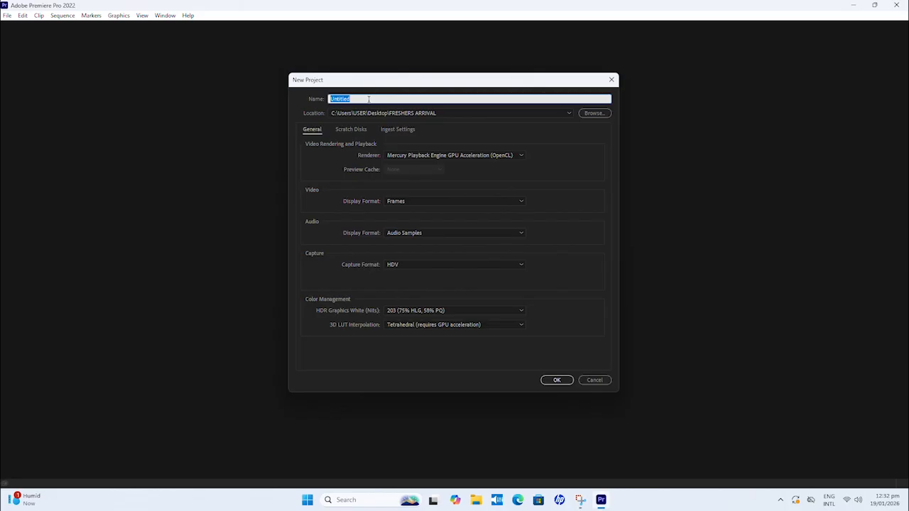
type("ATU VIDEO")
Step: Create a folder named ATU VIDEO on the Desktop while choosing the project location, and create the project
left_click(592, 114)
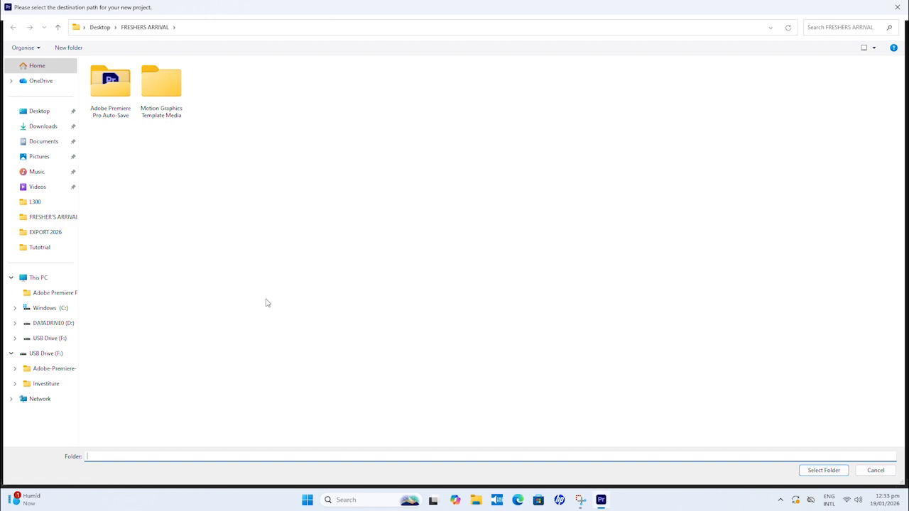
left_click(42, 116)
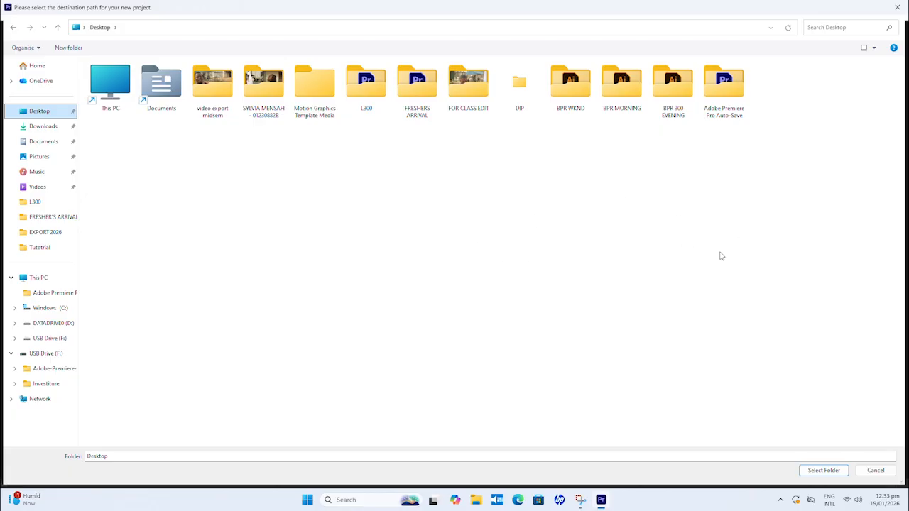
right_click(561, 243)
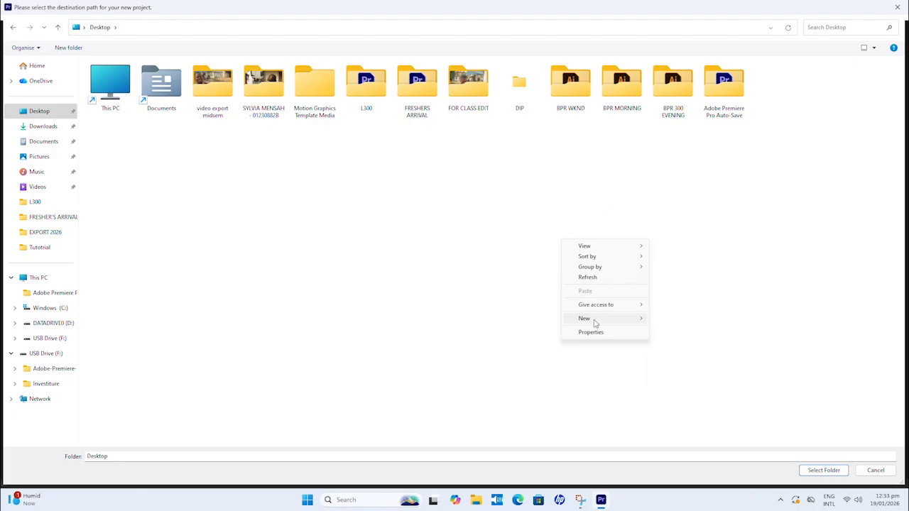
mouse_move(595, 324)
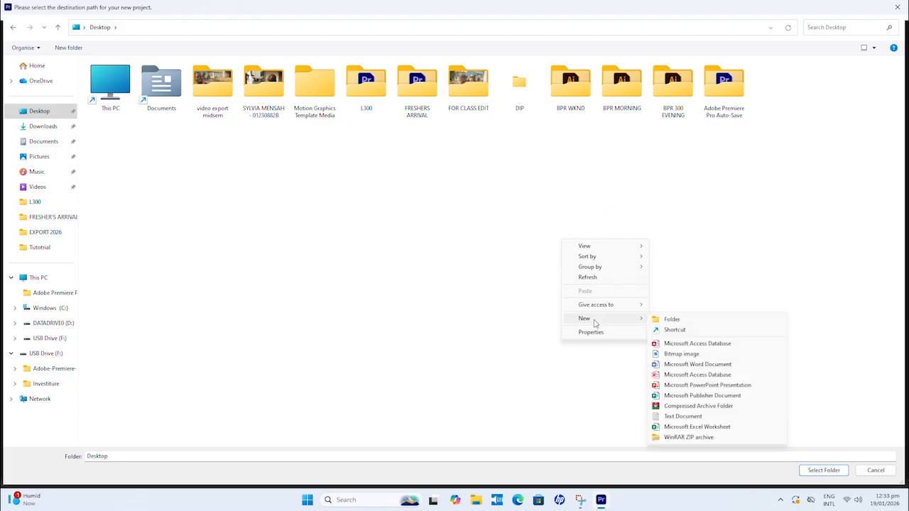
left_click(687, 320)
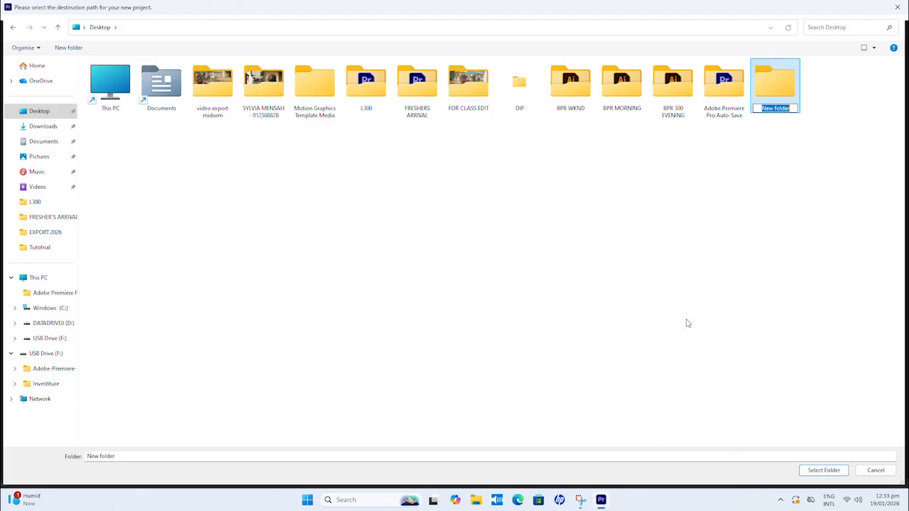
type("ATU VIDEO")
left_click(702, 260)
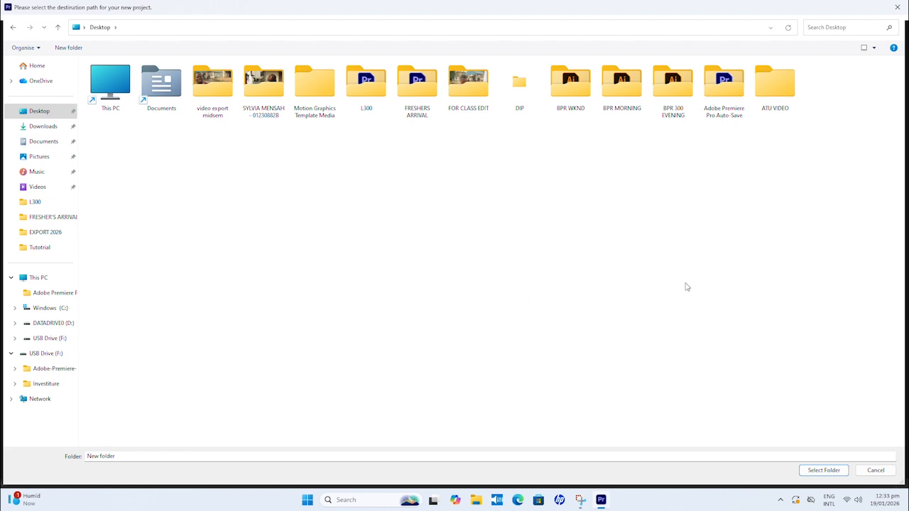
left_click(824, 470)
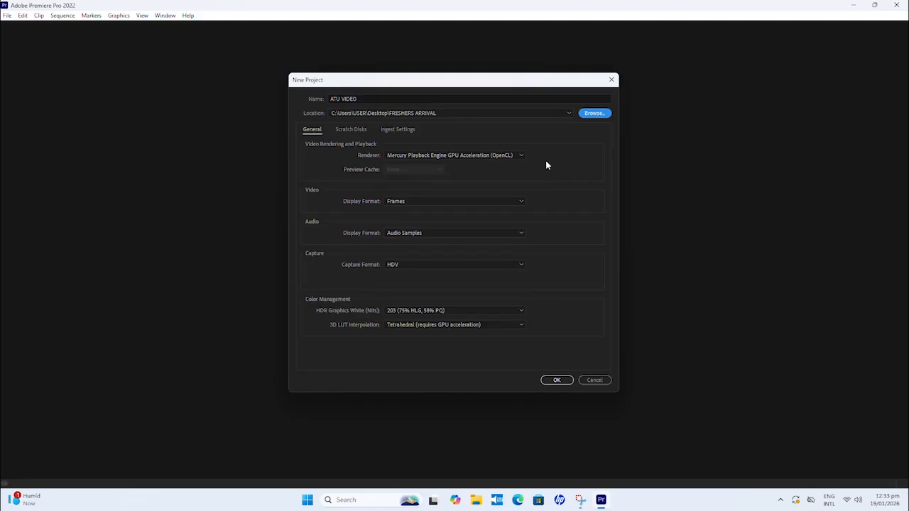
left_click(555, 385)
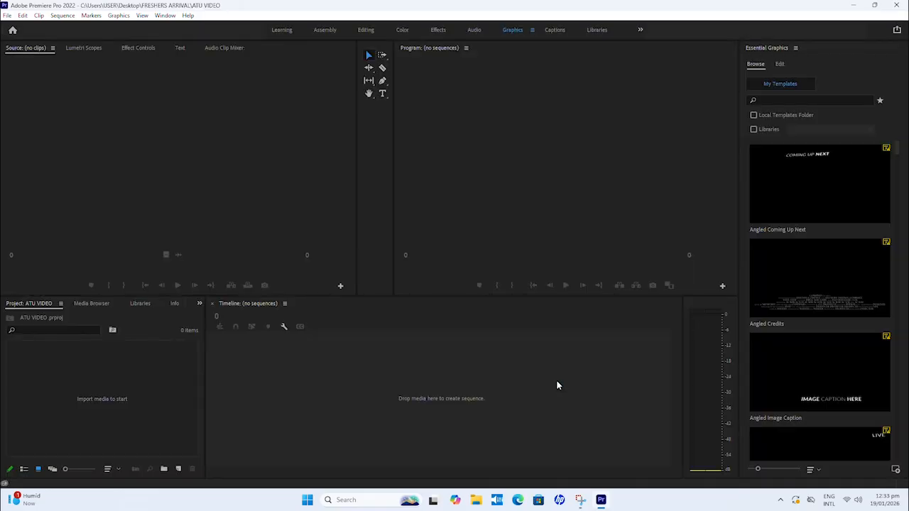
Step: Narrow the Source and tools panels to widen the Program monitor, and switch to the Editing workspace
left_click(201, 343)
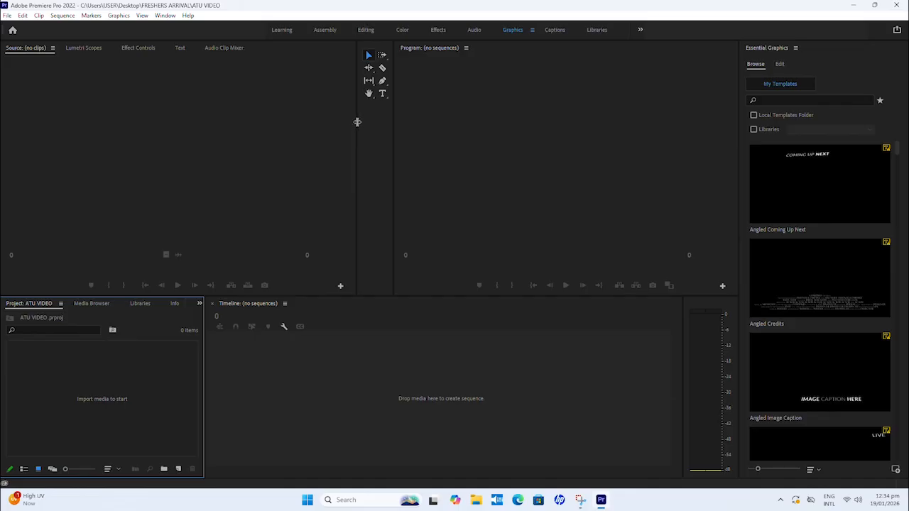
left_click_drag(357, 121, 189, 122)
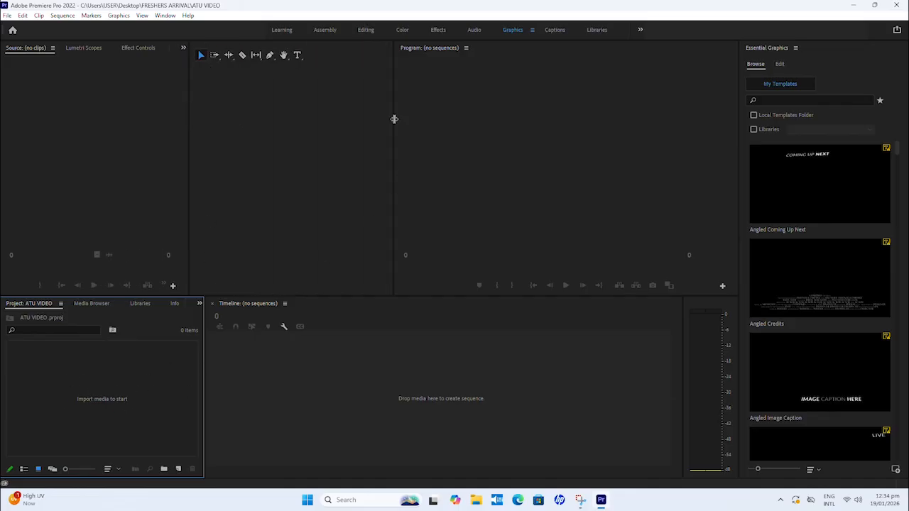
left_click_drag(395, 118, 248, 122)
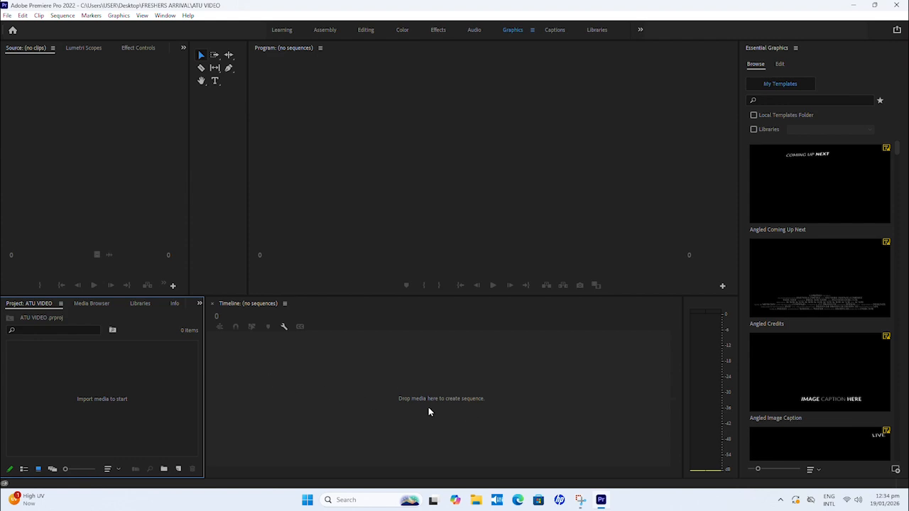
left_click(365, 31)
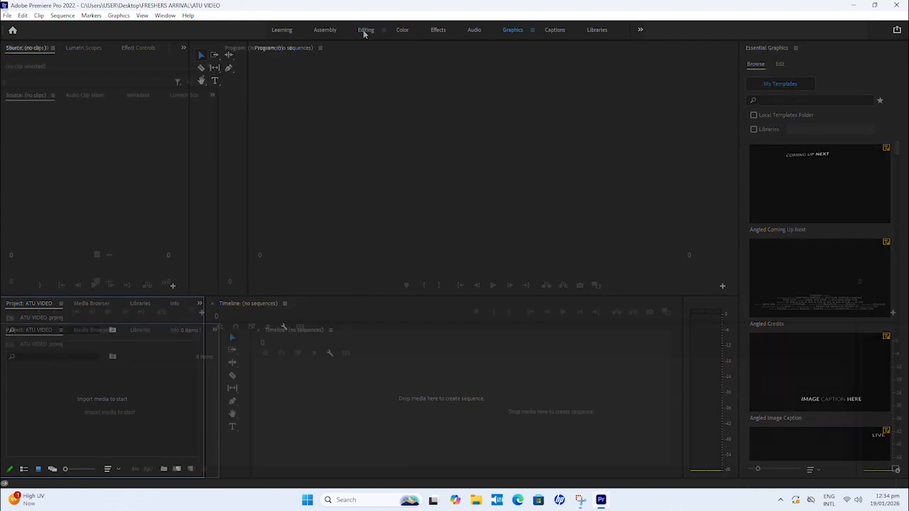
left_click(6, 15)
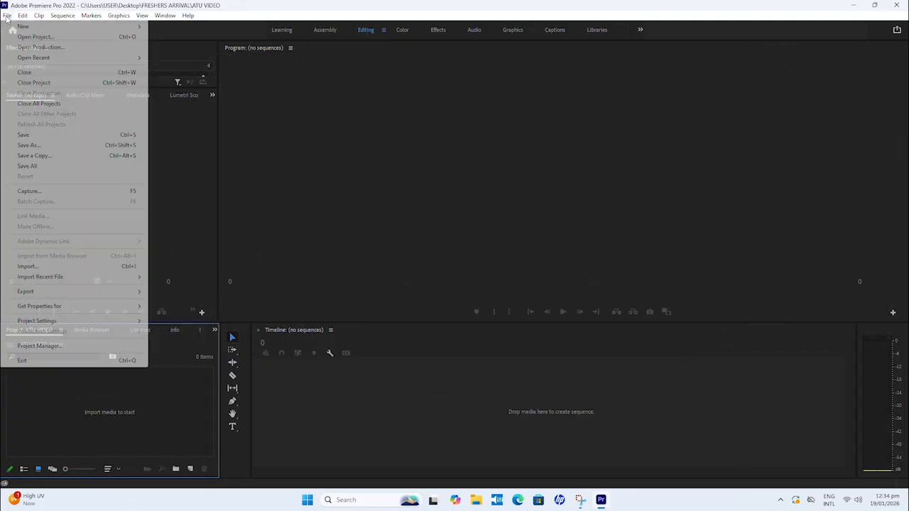
left_click(27, 266)
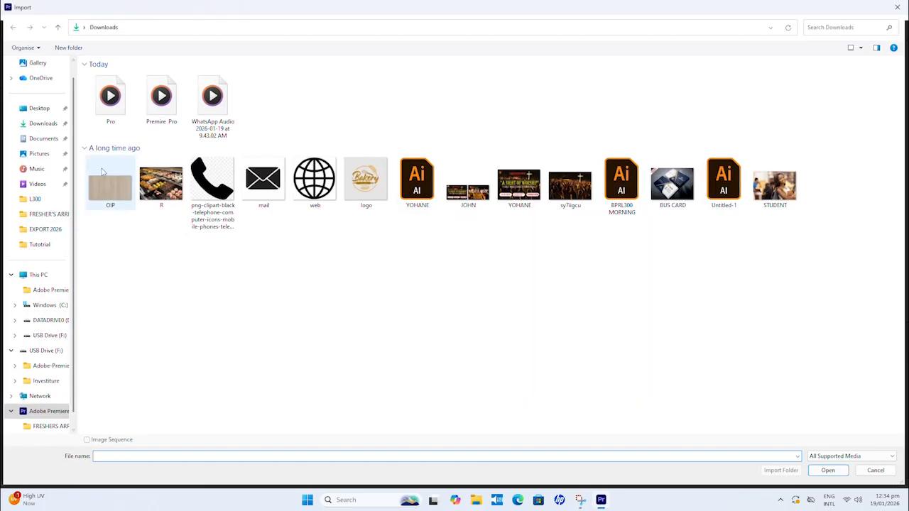
left_click(54, 213)
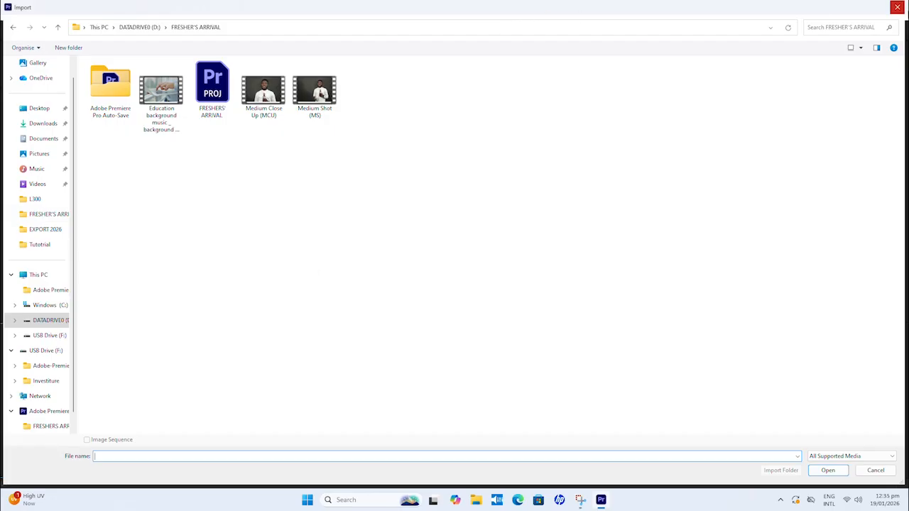
left_click(897, 8)
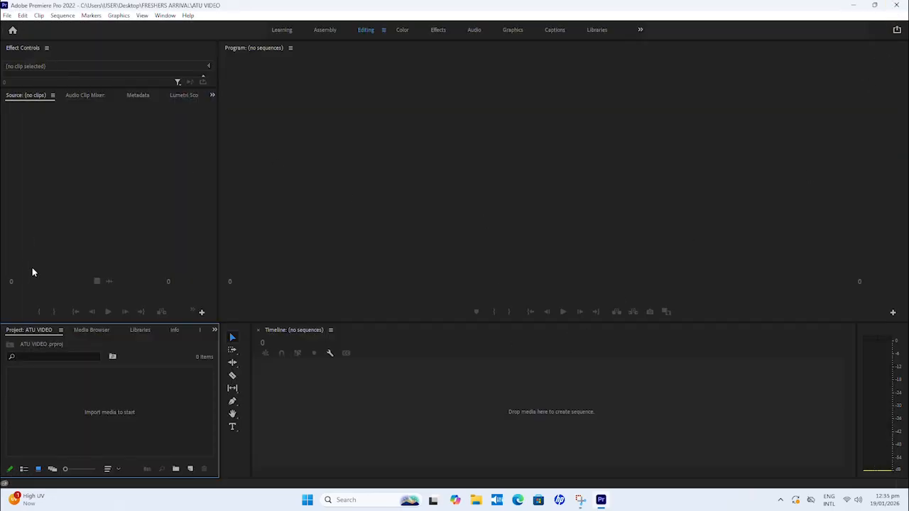
double_click(108, 412)
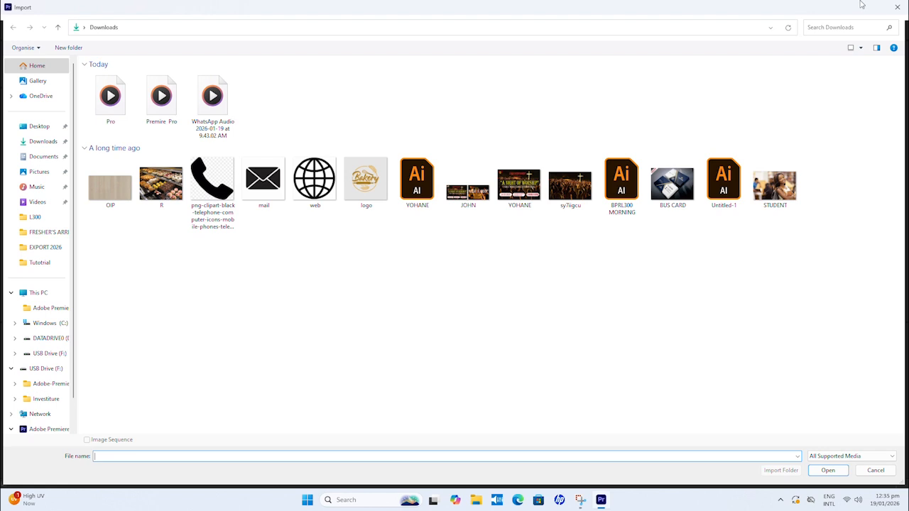
left_click(897, 7)
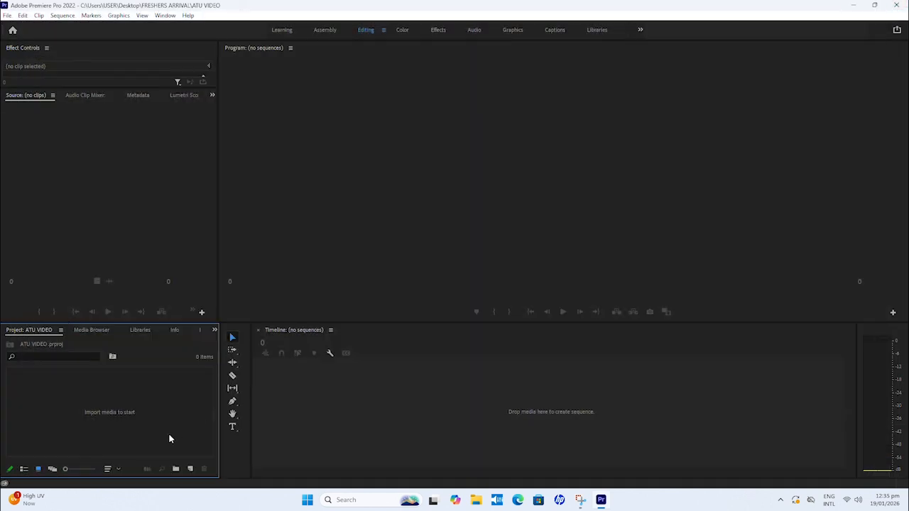
Step: Import the Education background music, Medium Close Up (MCU) and Medium Shot (MS) videos from the FRESHER'S ARRIVAL folder on drive D
double_click(116, 414)
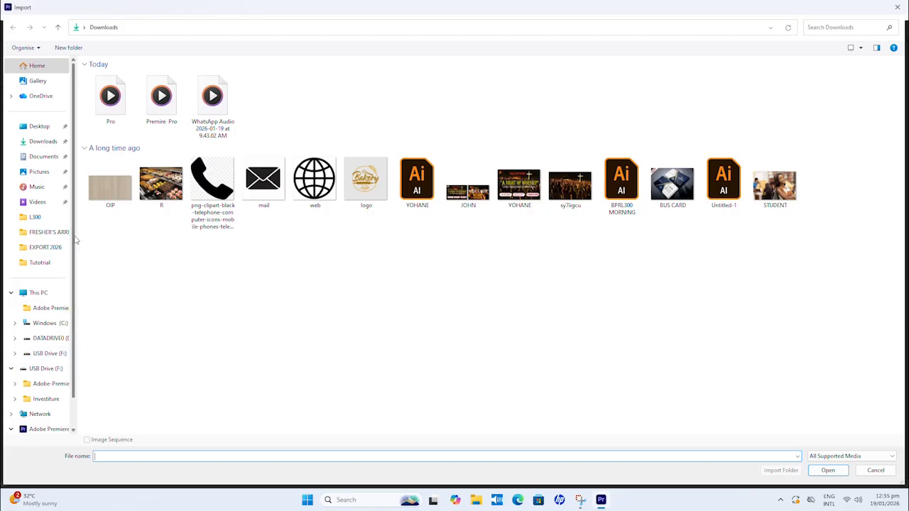
scroll(74, 240, "down", 1)
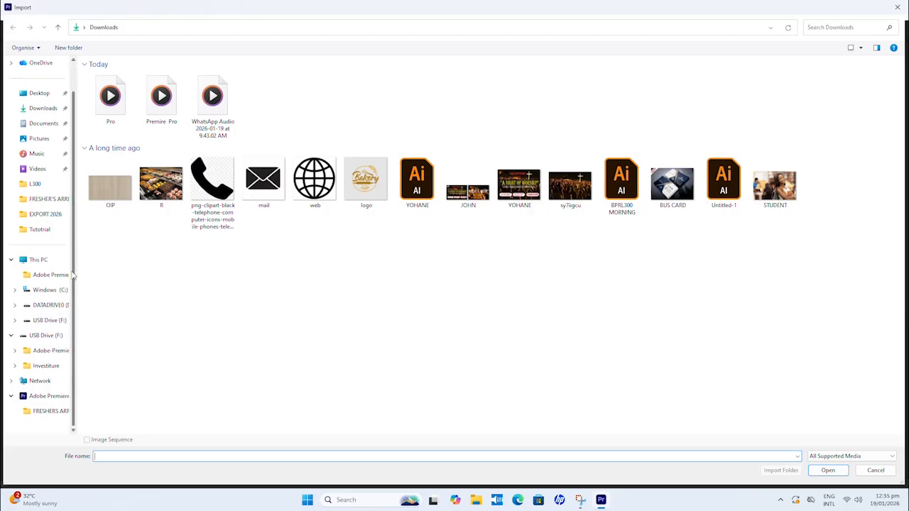
left_click(48, 305)
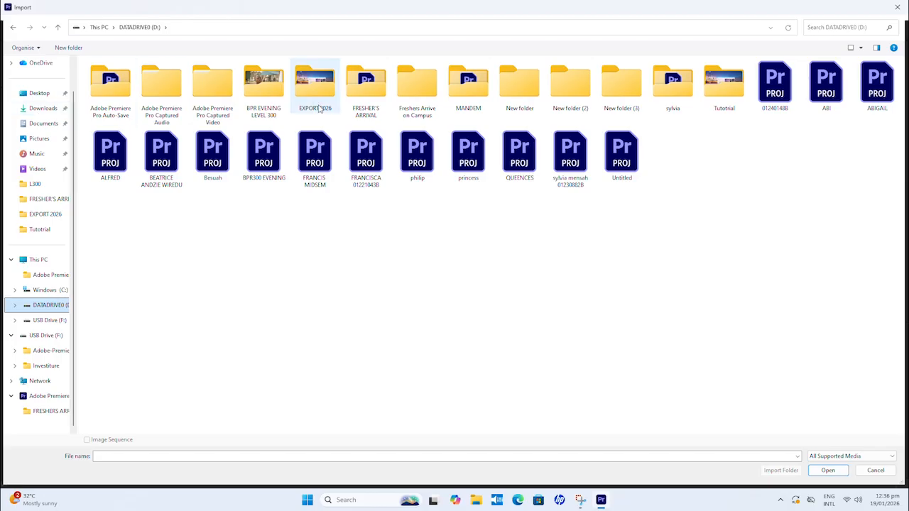
double_click(378, 108)
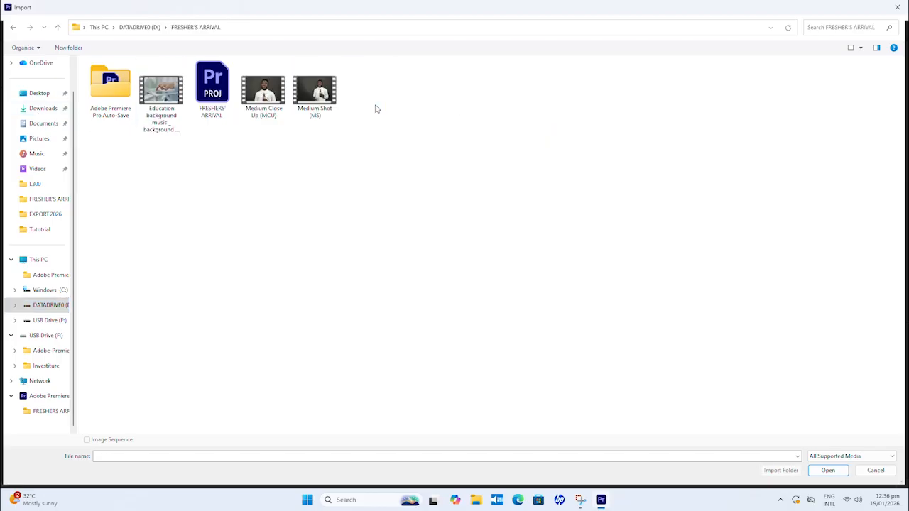
left_click(270, 103)
left_click(150, 103, "ctrl")
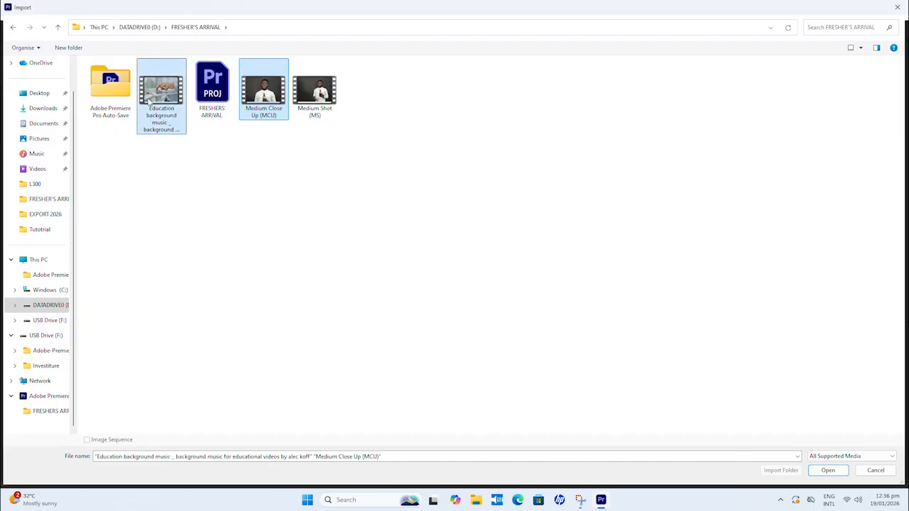
left_click(322, 105, "ctrl")
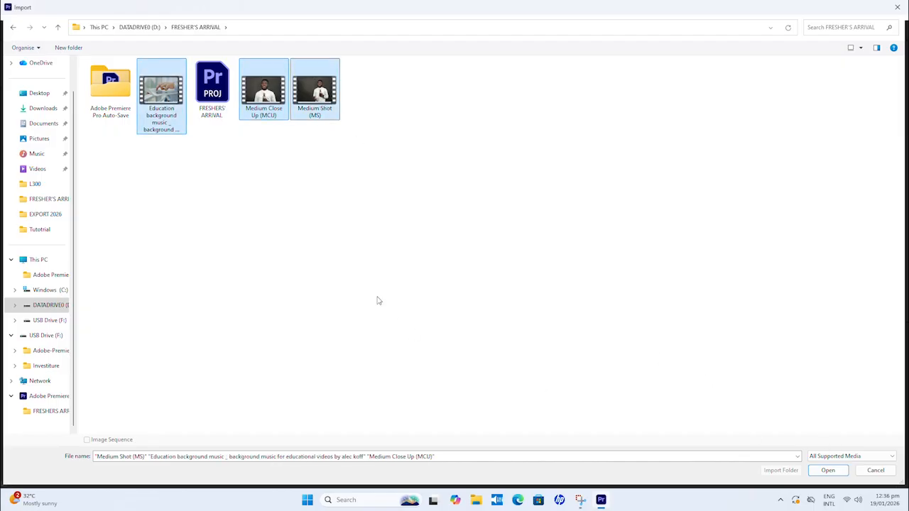
left_click(828, 471)
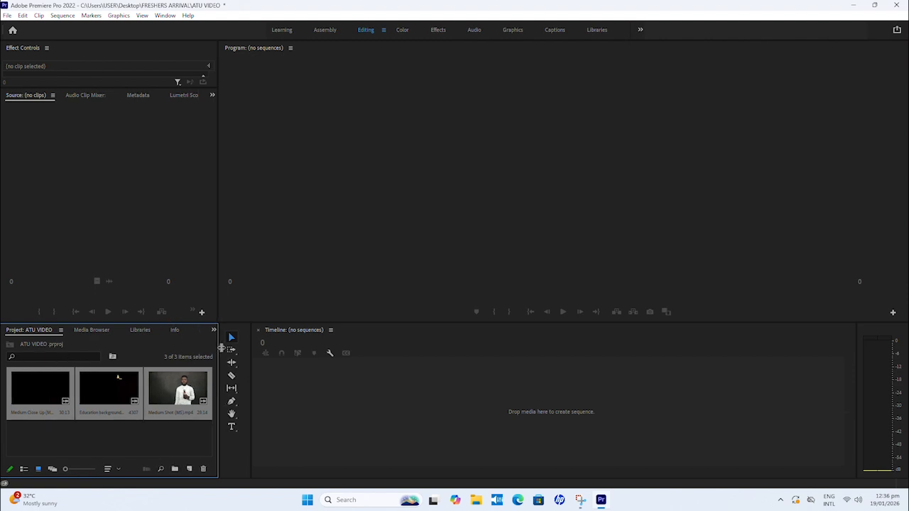
Step: Make the Project and Timeline panels taller and fit the Project panel's width to about that of the Source monitor
left_click_drag(220, 348, 299, 355)
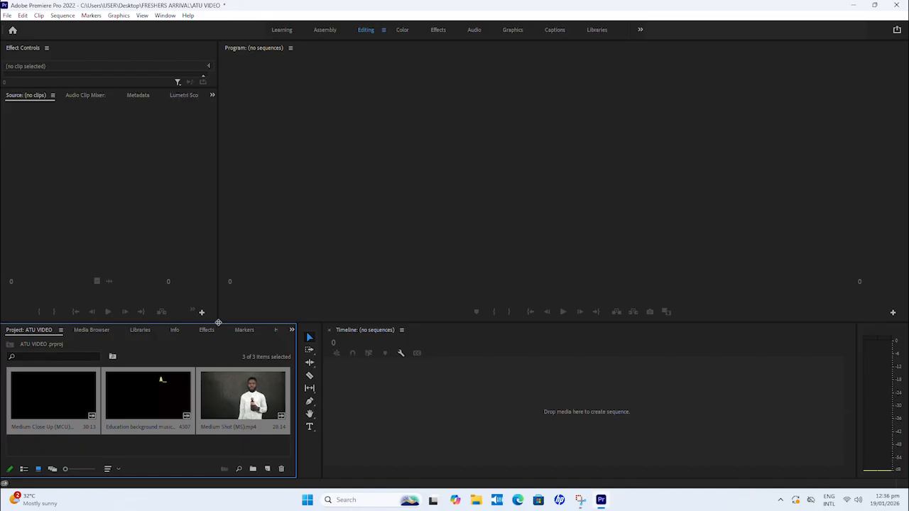
left_click_drag(306, 324, 307, 274)
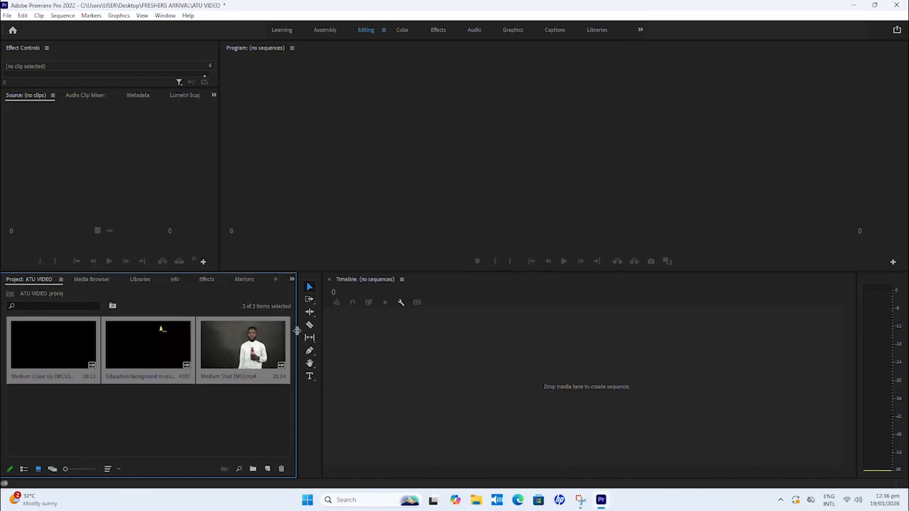
left_click_drag(298, 332, 218, 338)
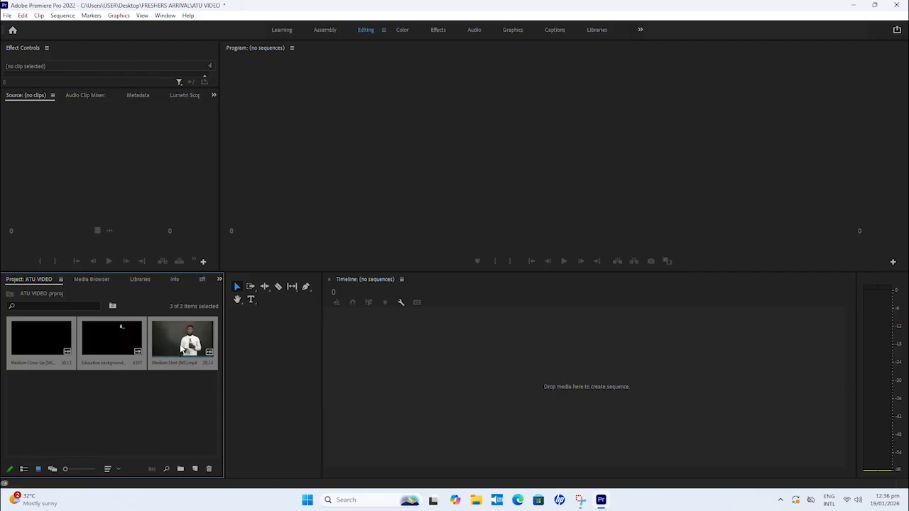
Step: Preview the Medium Shot (MS).mp4 clip from near its start in a taller Source monitor
double_click(182, 350)
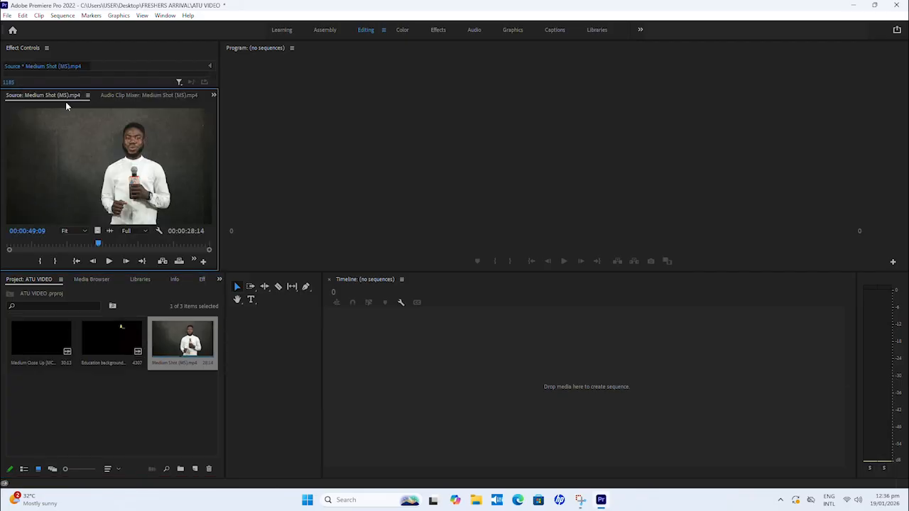
left_click_drag(84, 88, 86, 68)
left_click_drag(99, 245, 35, 246)
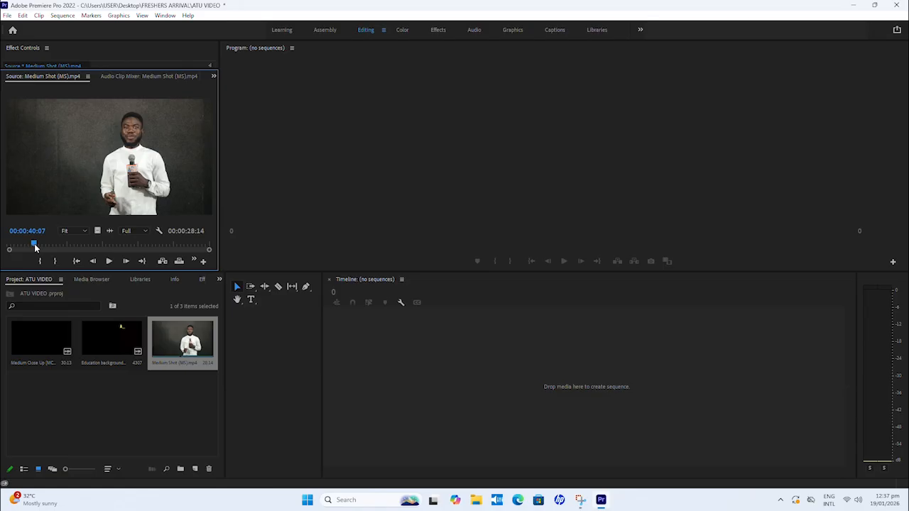
left_click_drag(35, 246, 12, 244)
key("space")
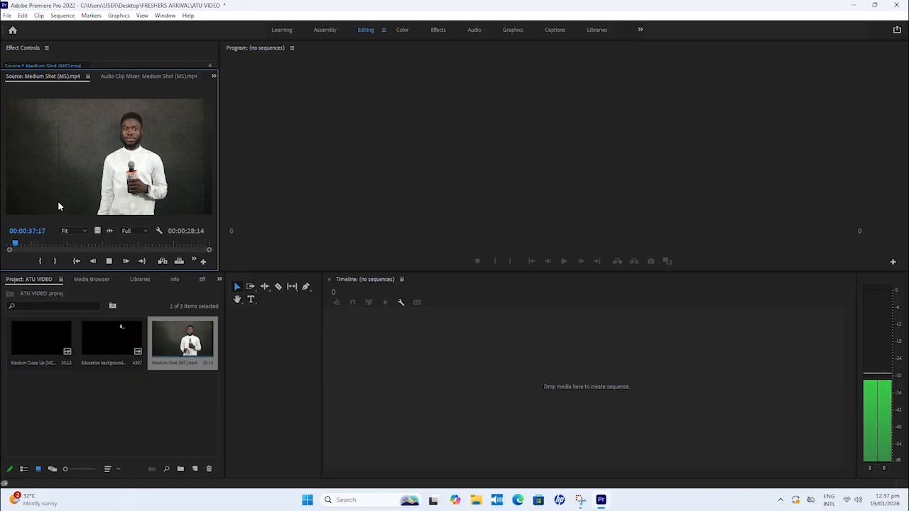
Step: Mark the Medium Shot (MS).mp4 source clip's In point at 00:00:38:18 and Out point at 00:00:54:10
key("space")
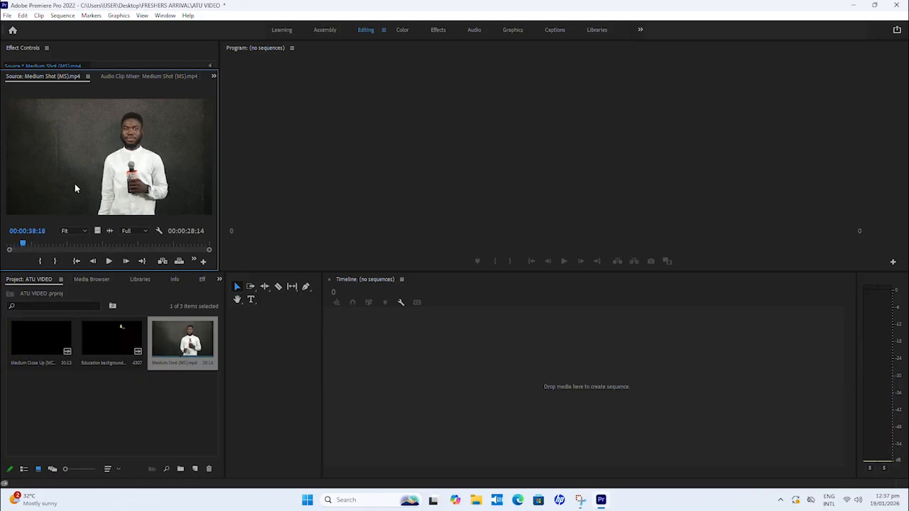
left_click(40, 262)
key("space")
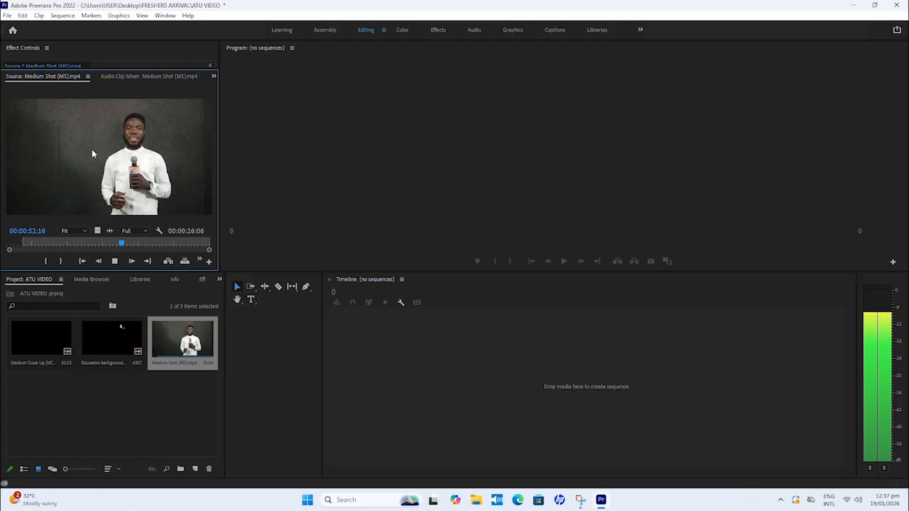
key("space")
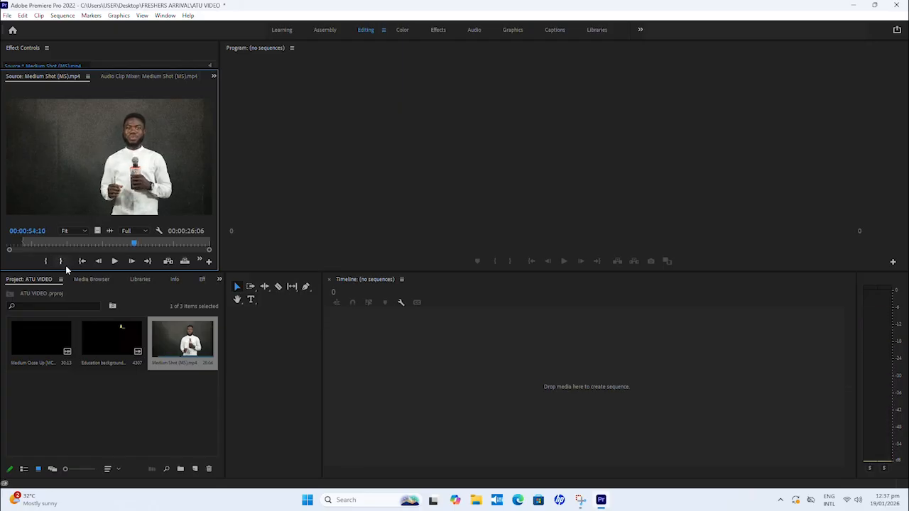
left_click(63, 262)
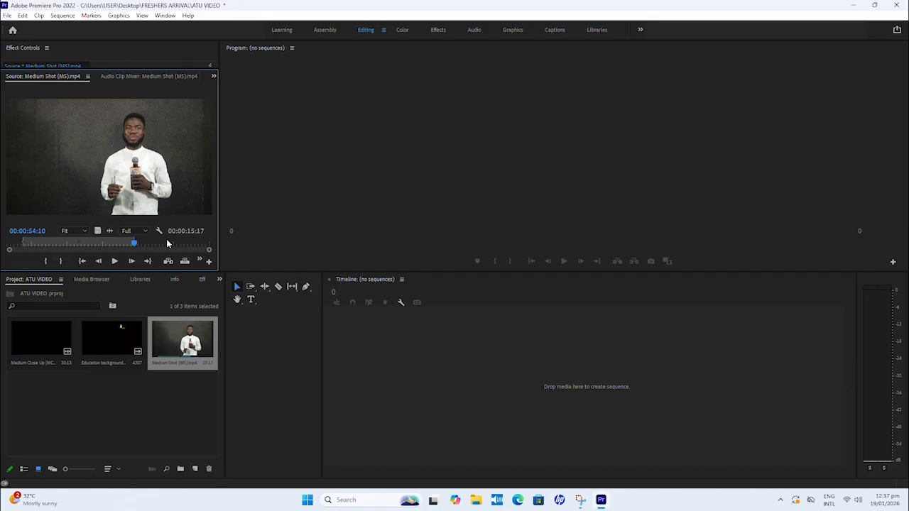
left_click(128, 245)
left_click_drag(128, 245, 110, 244)
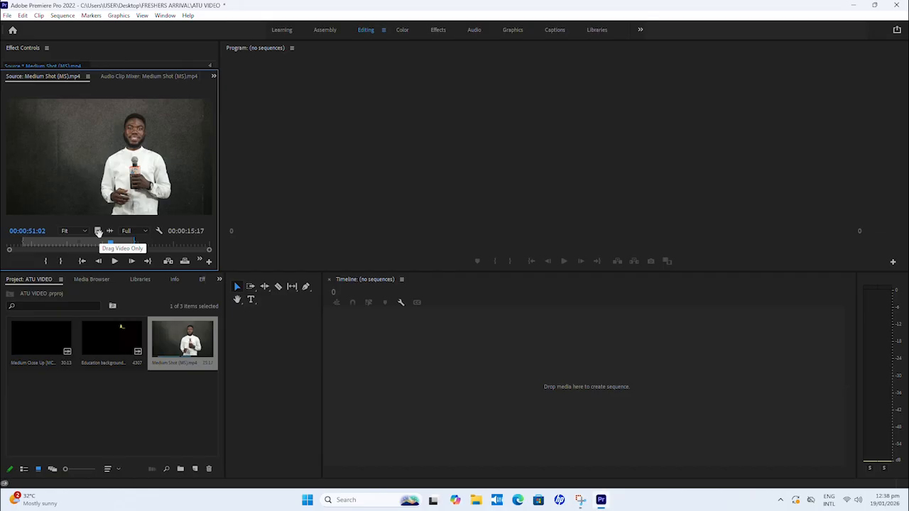
Step: Try placing only the marked Medium Shot range's video in a new sequence, preview it, and delete it from the timeline
left_click_drag(98, 231, 403, 440)
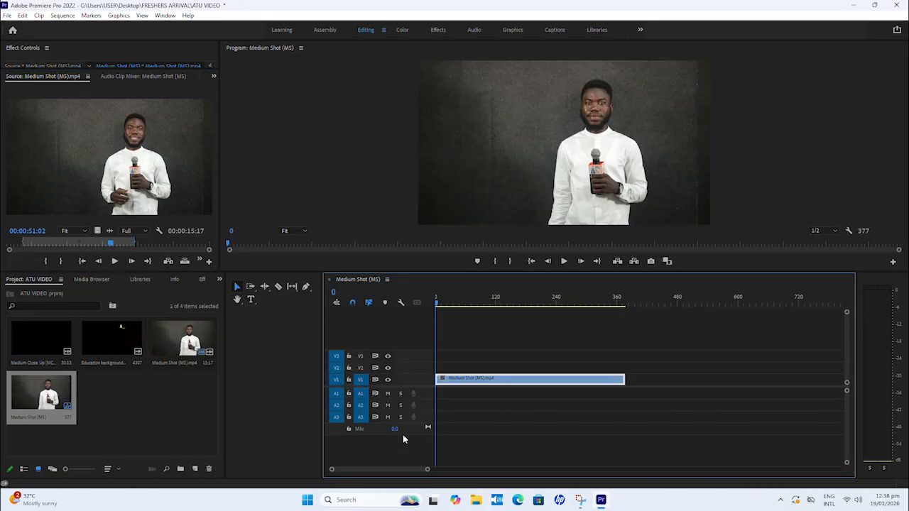
left_click_drag(436, 301, 478, 301)
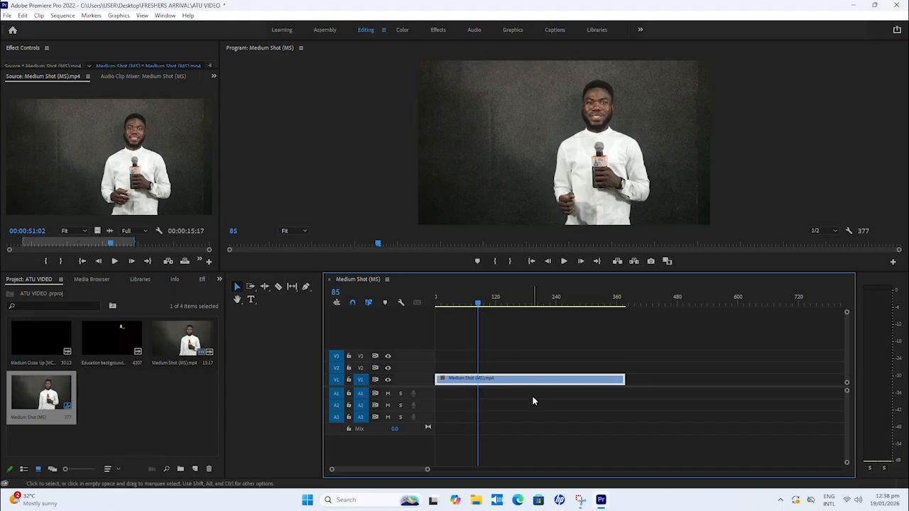
key("space")
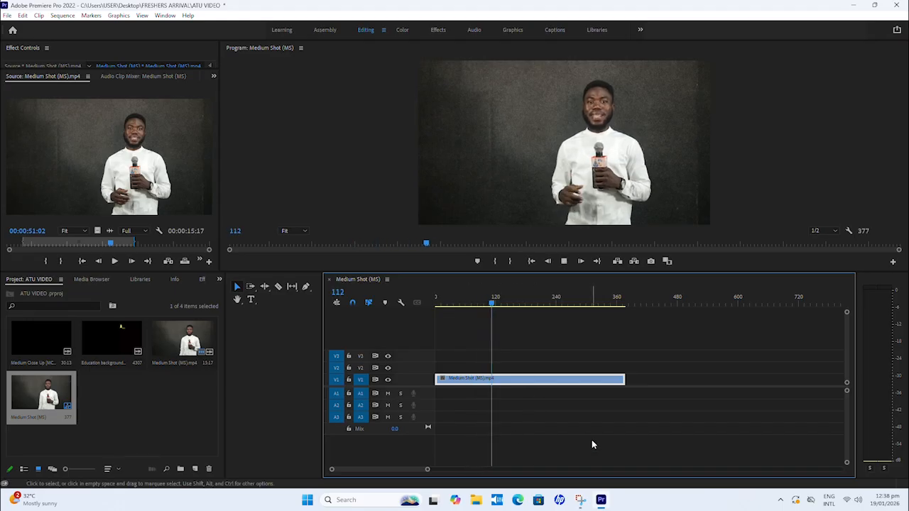
key("space")
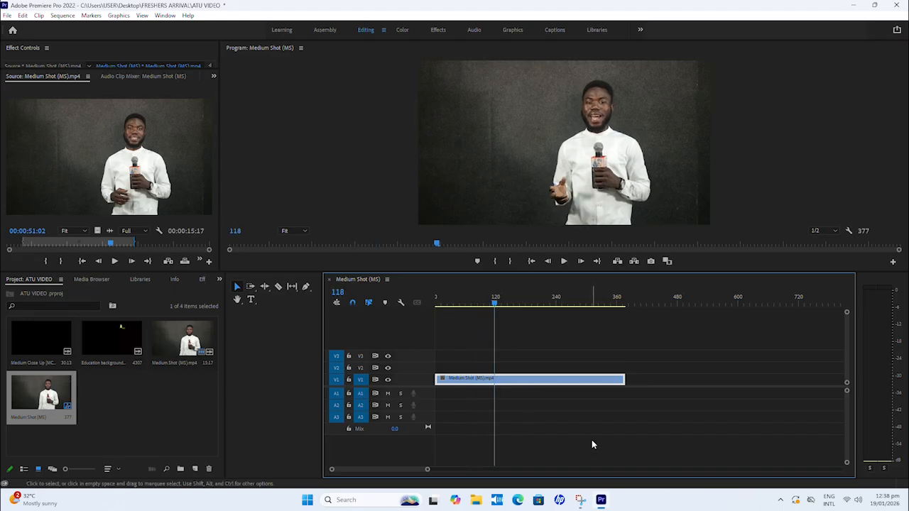
key("Delete")
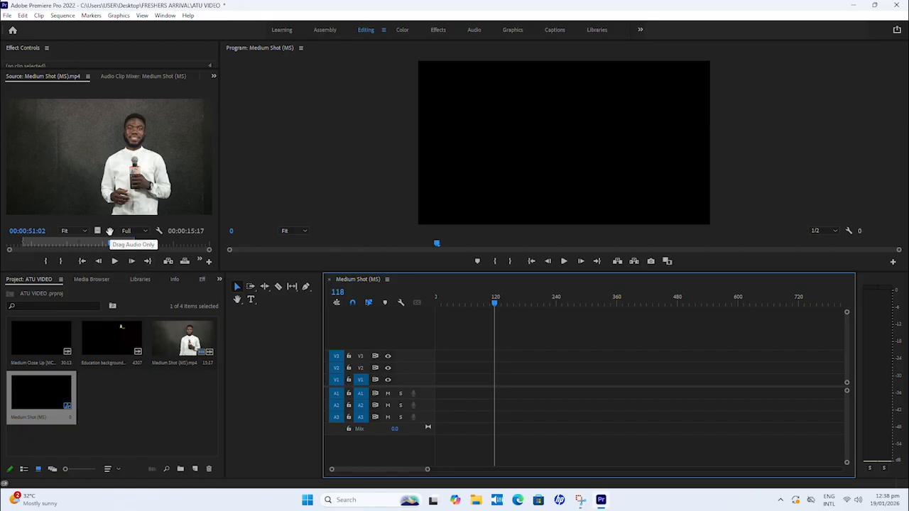
Step: Try placing only the marked Medium Shot range's audio on track A2, listen to it, and delete it from the timeline
left_click_drag(109, 230, 438, 414)
key("space")
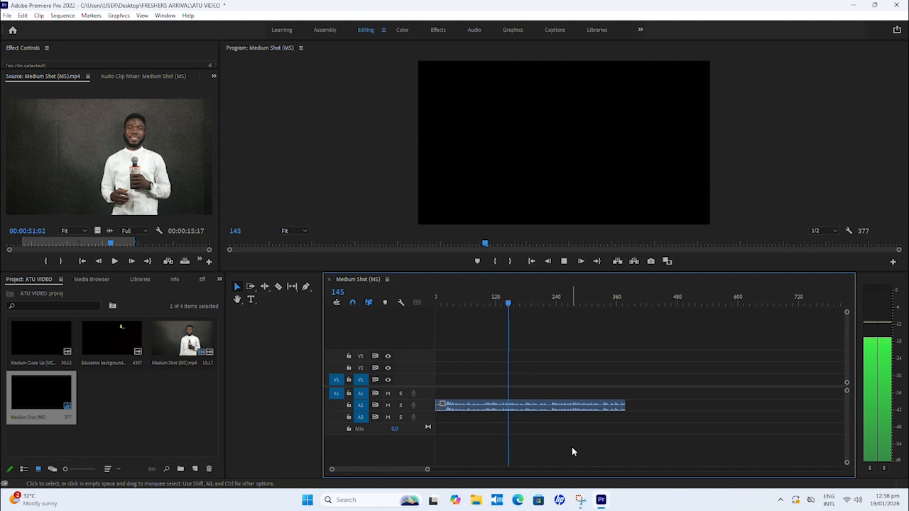
key("space")
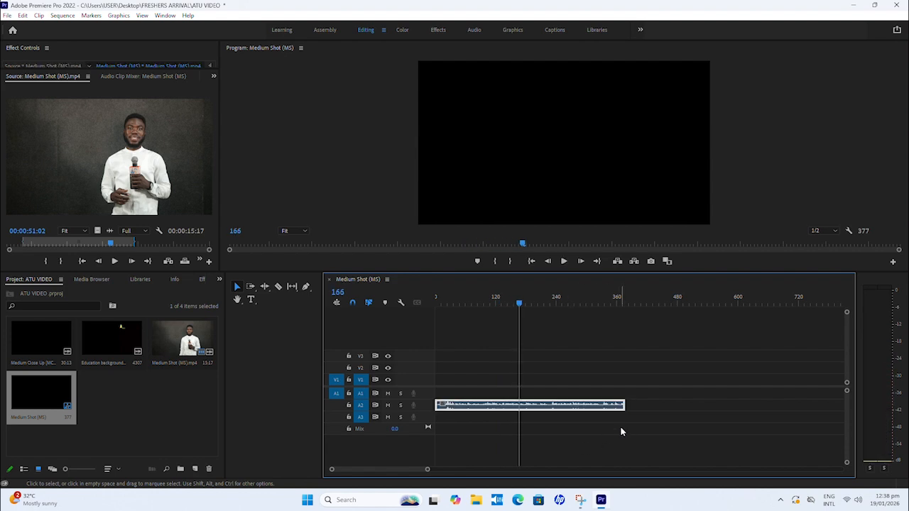
key("Delete")
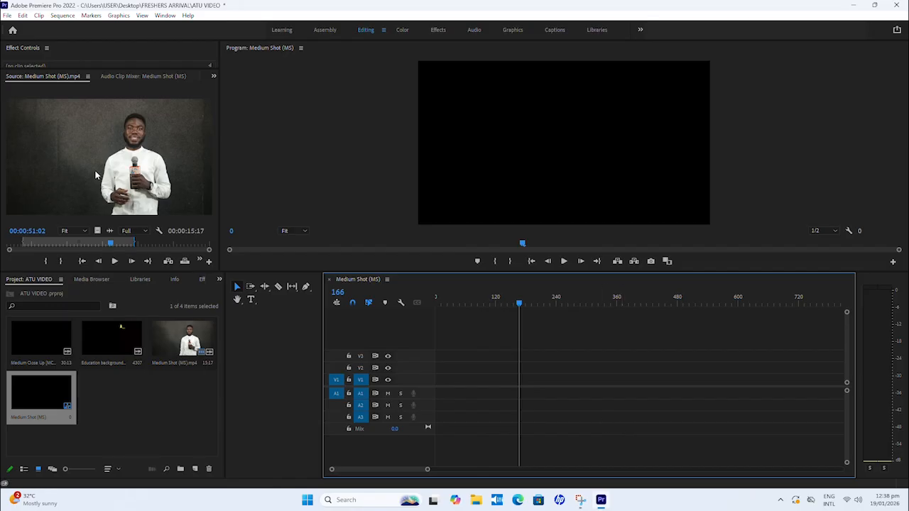
Step: Place the marked Medium Shot range with video and audio on V1 and A1 at the sequence start, and preview it from the beginning
left_click_drag(97, 163, 437, 396)
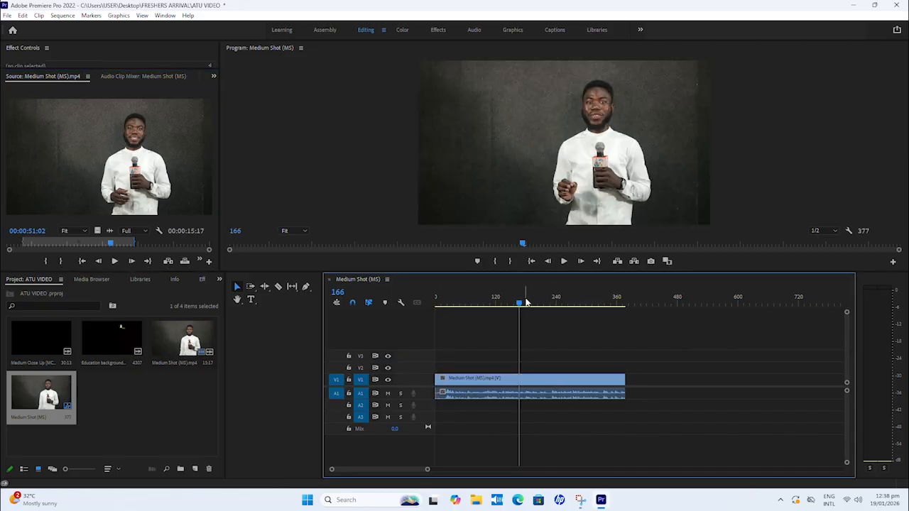
left_click_drag(520, 303, 434, 340)
key("space")
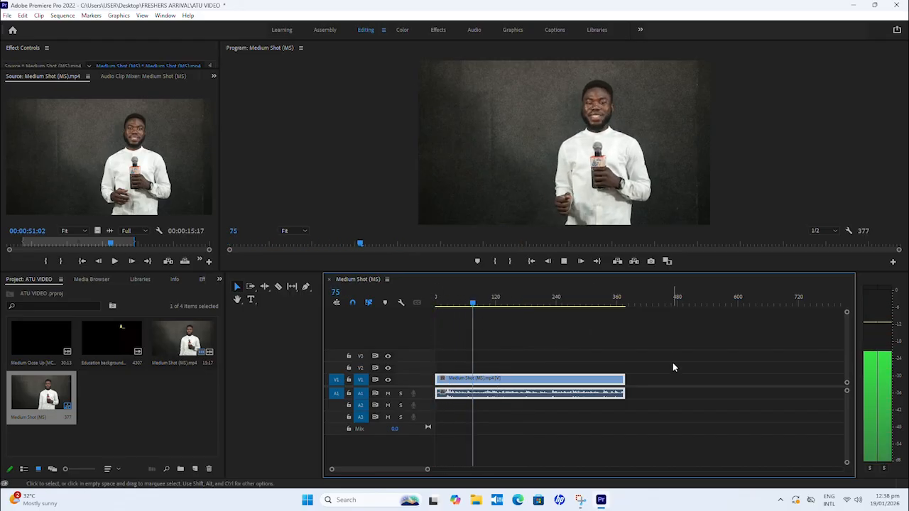
key("space")
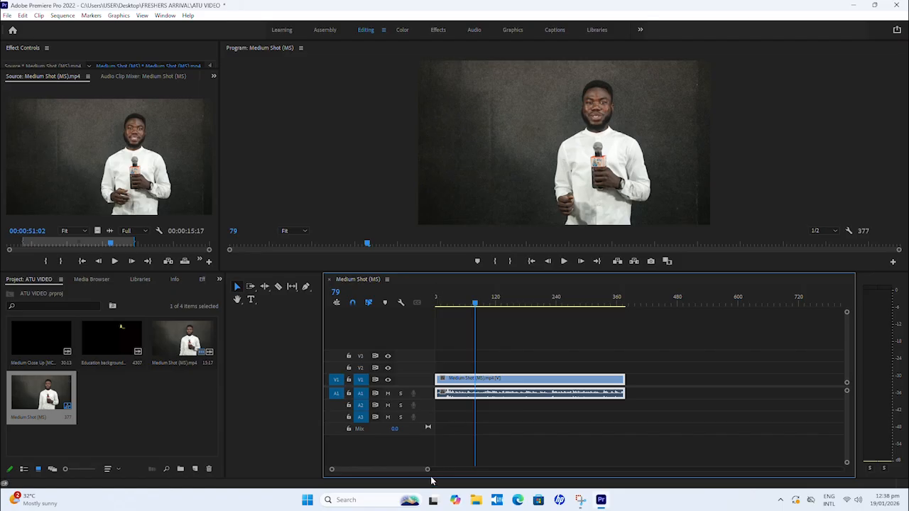
left_click_drag(428, 472, 592, 383)
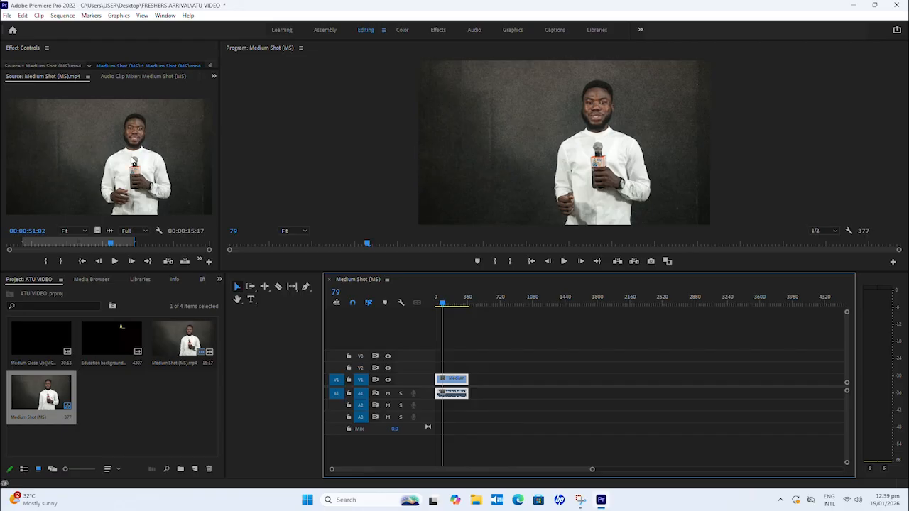
Step: Review the Medium Shot source around 00:00:50:05 and the end of its timeline clip near frame 370
left_click(112, 245)
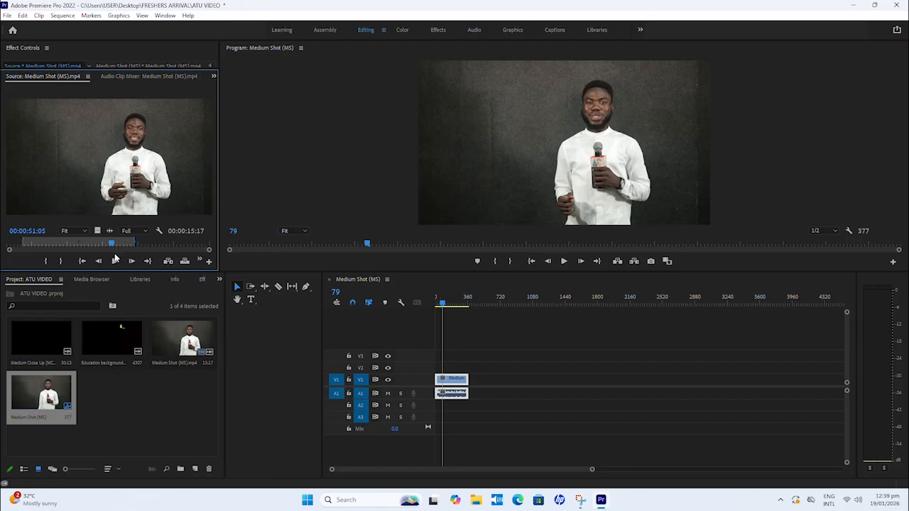
left_click_drag(111, 245, 105, 245)
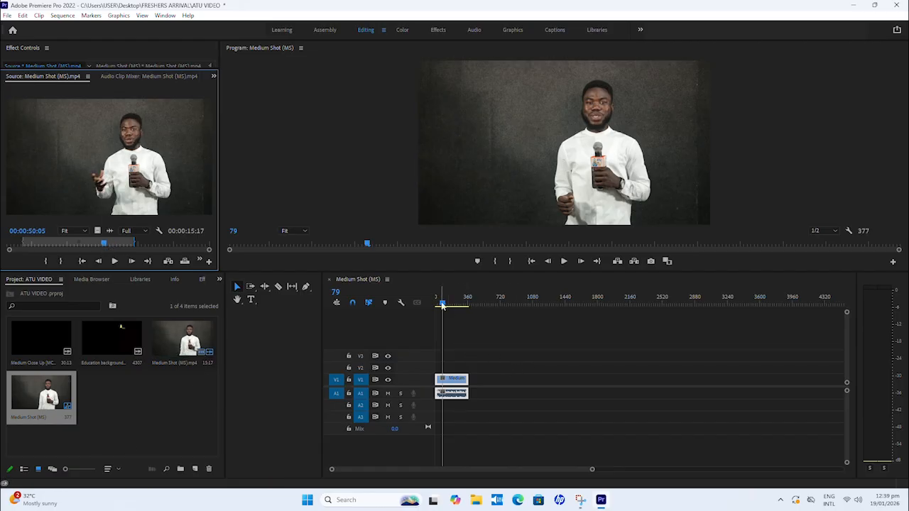
left_click_drag(442, 305, 466, 305)
key("space")
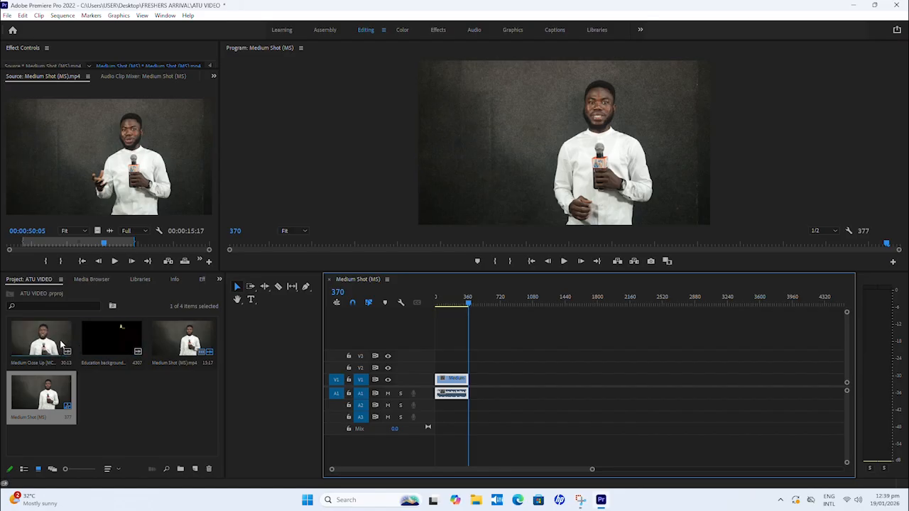
Step: Open the Medium Close Up (MCU).mp4 clip in the Source monitor, play it from near its start, and mark its In point at 00:01:36:00
double_click(42, 350)
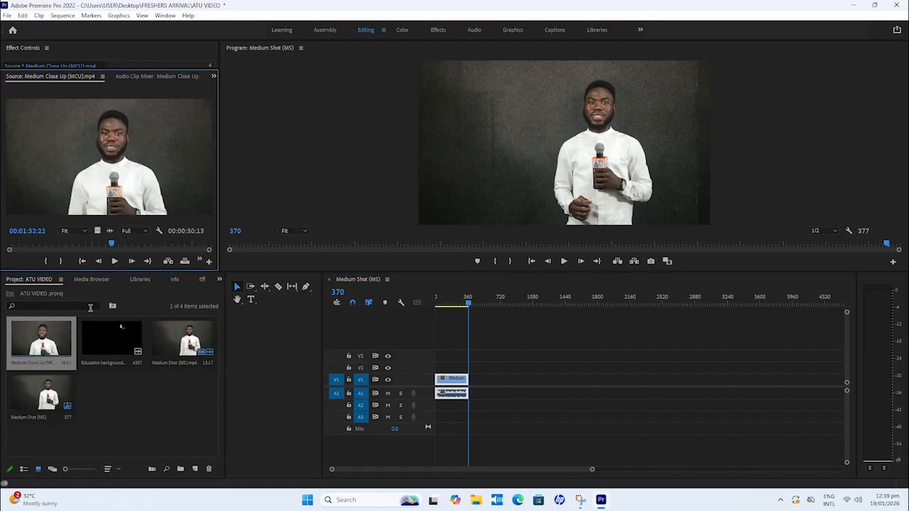
left_click_drag(113, 248, 13, 250)
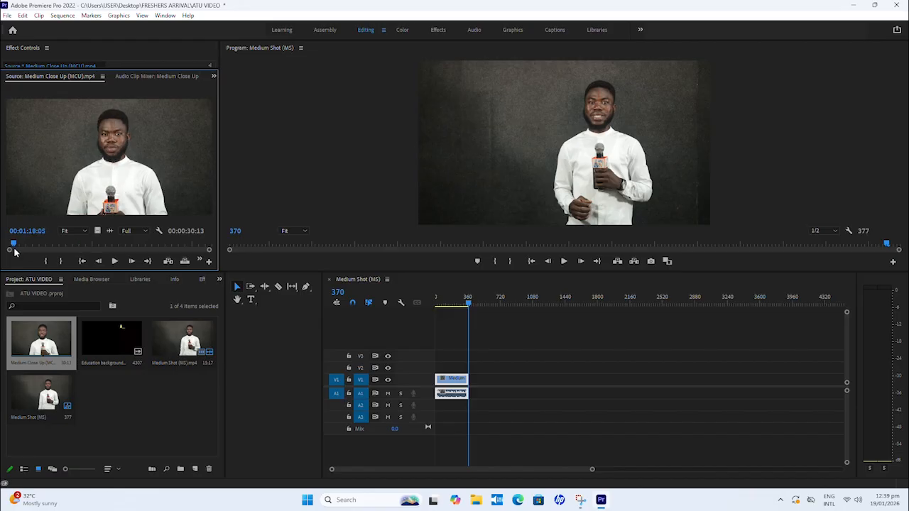
key("space")
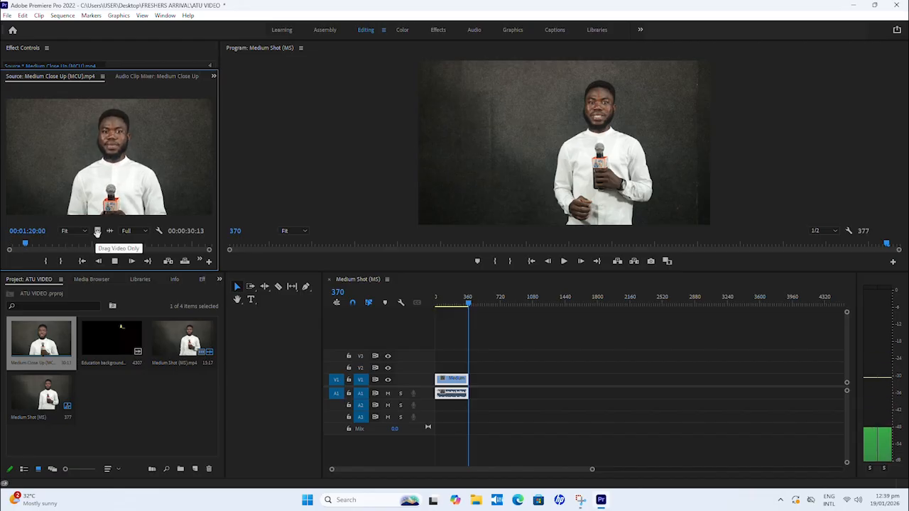
key("space")
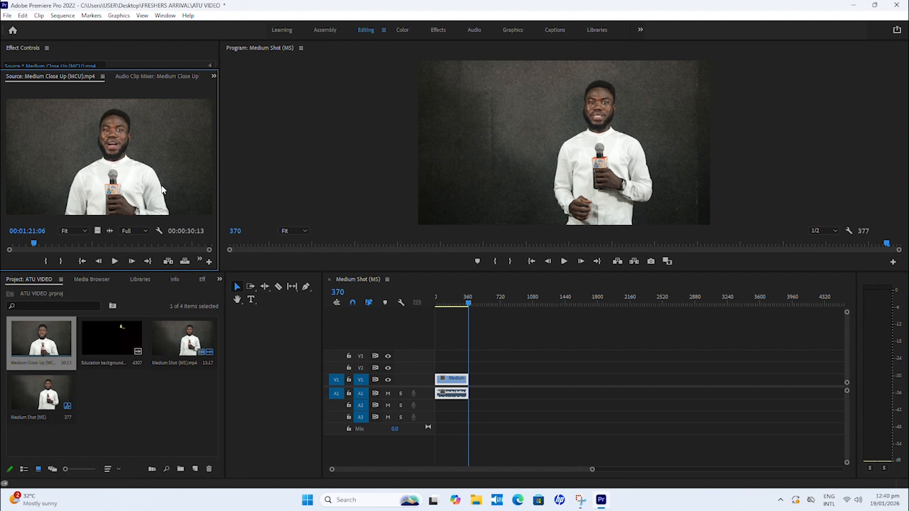
key("space")
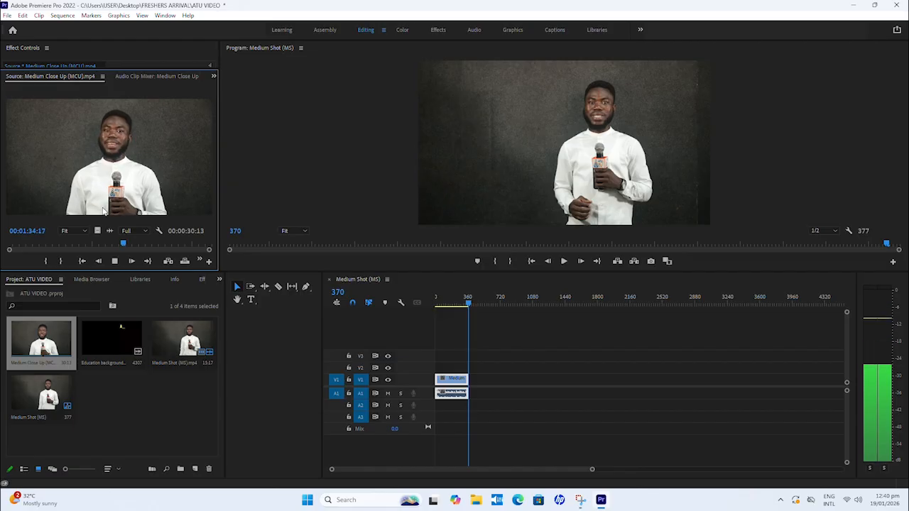
key("space")
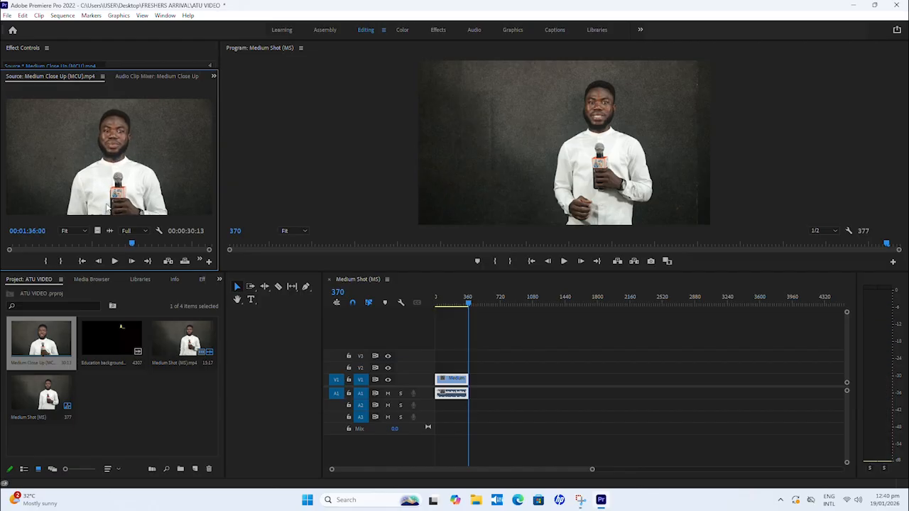
left_click(47, 262)
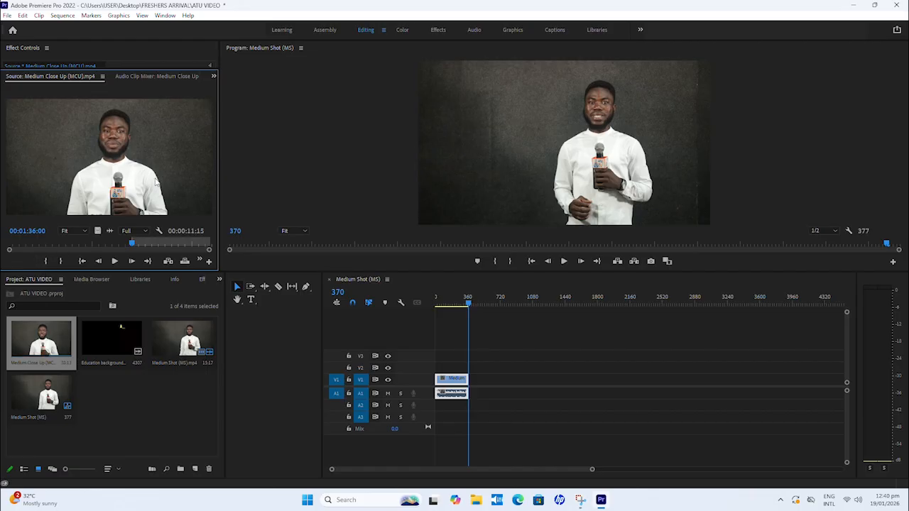
Step: Mark the Medium Close Up clip's Out point at 00:01:44:18 and scrub back within the marked range
key("space")
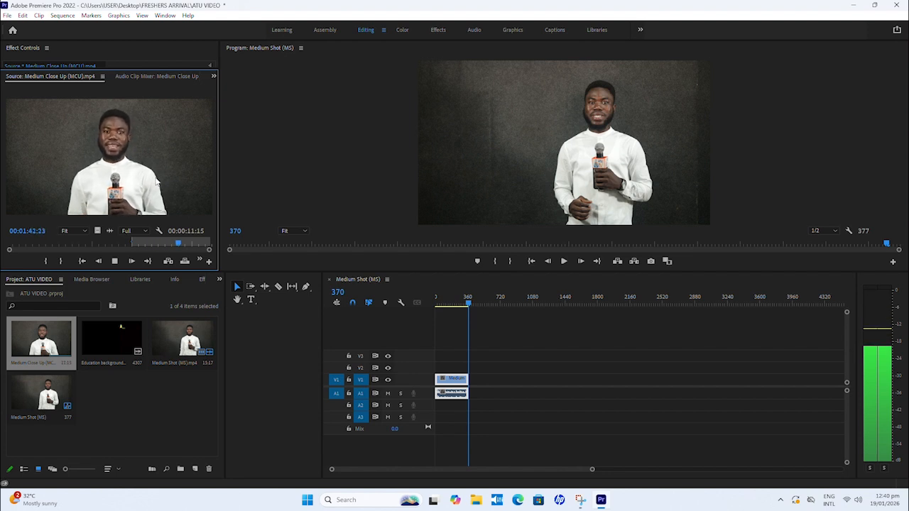
key("space")
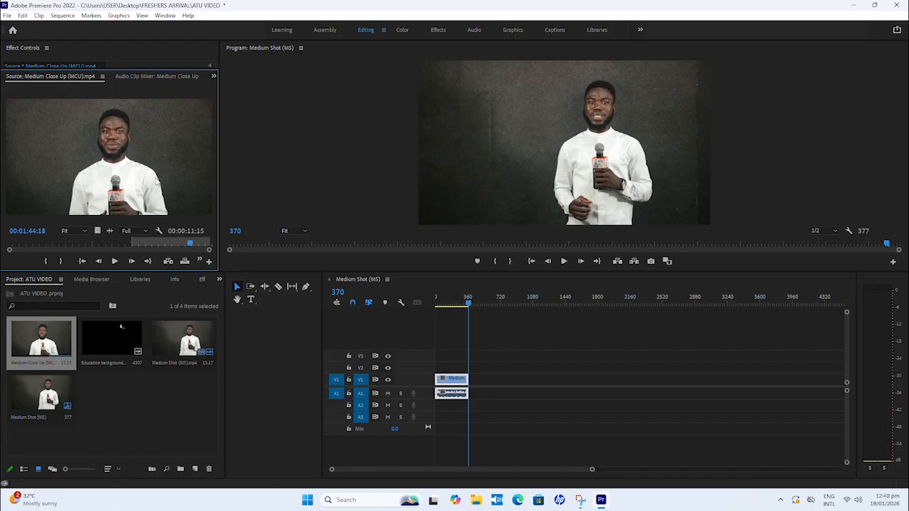
left_click(61, 262)
left_click_drag(190, 247, 173, 249)
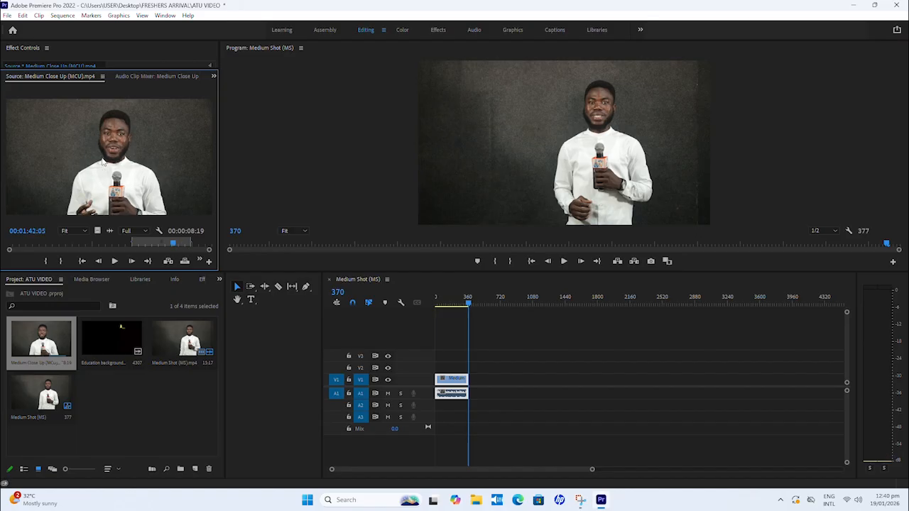
Step: Append the marked Medium Close Up range after the Medium Shot clip on V1 and A1, and play across the cut from frame 320
left_click_drag(103, 162, 477, 400)
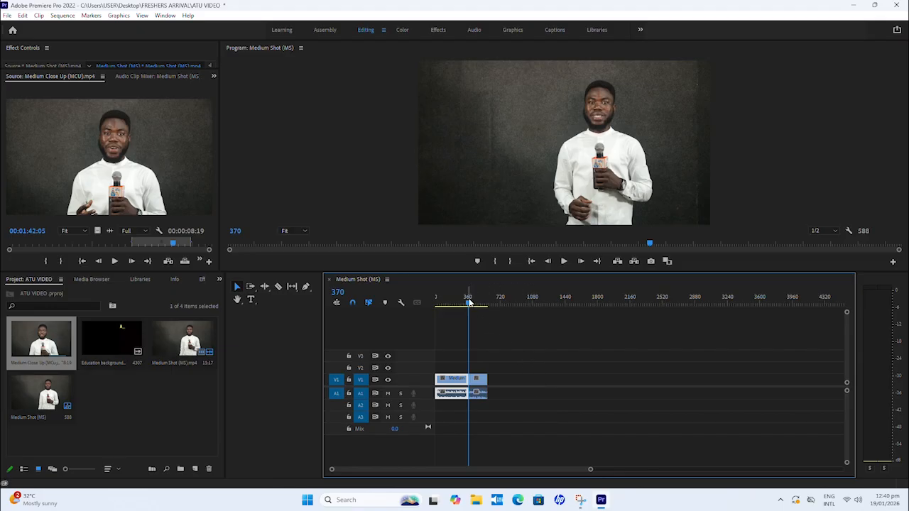
left_click_drag(468, 310, 463, 310)
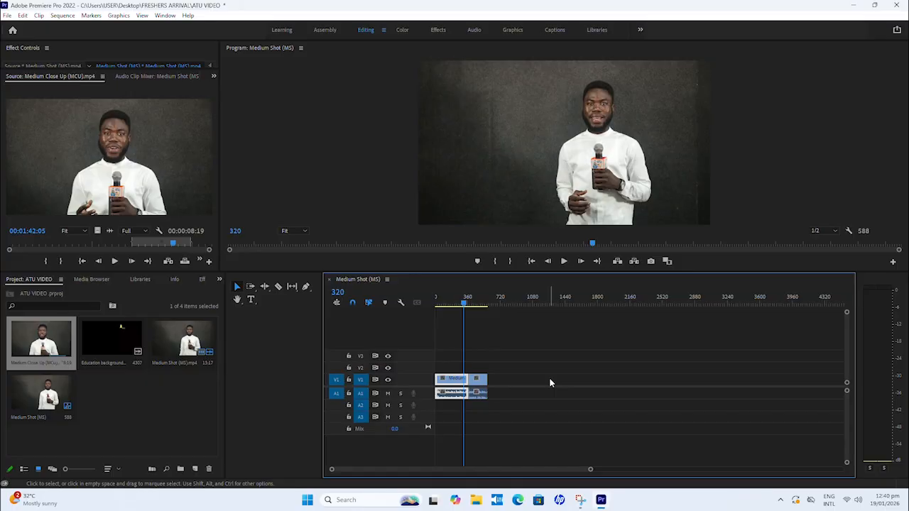
key("space")
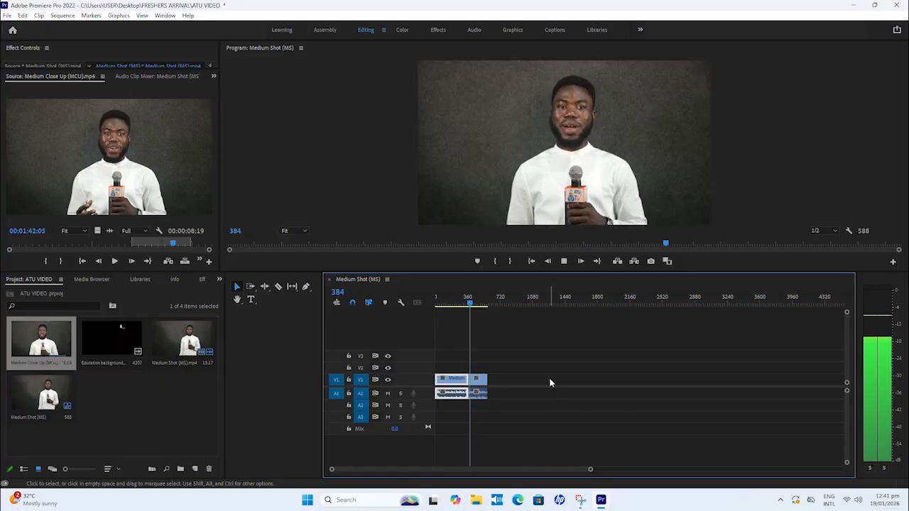
key("space")
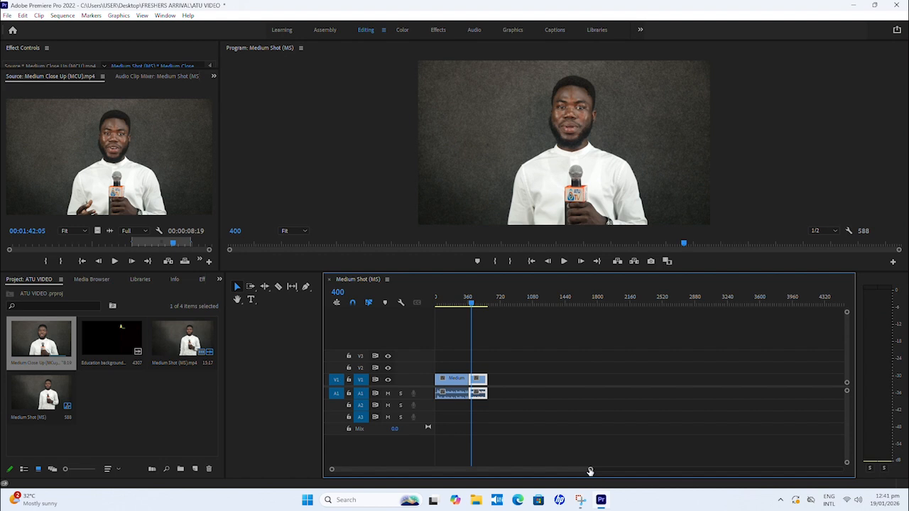
Step: Play the sequence from frame 360 across the cut into the Medium Close Up clip and scrub from frame 450 back to frame 341
left_click_drag(589, 472, 452, 469)
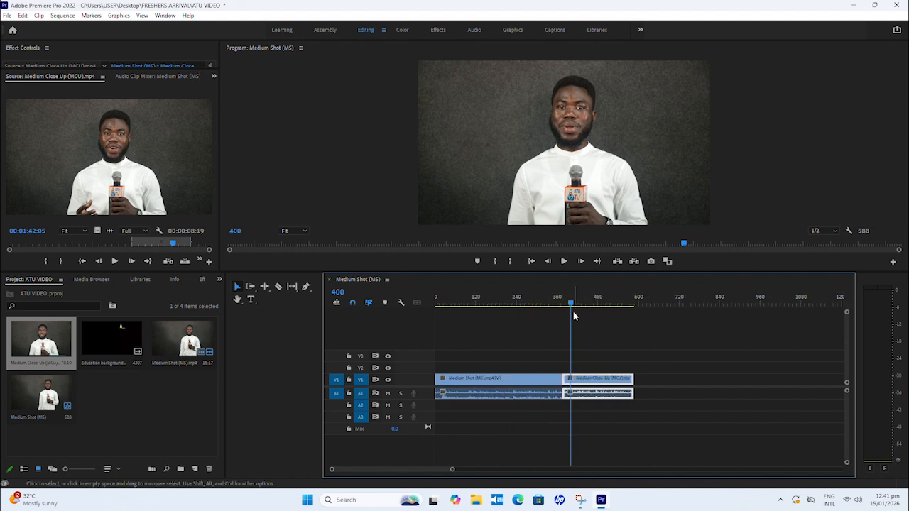
left_click(557, 299)
key("space")
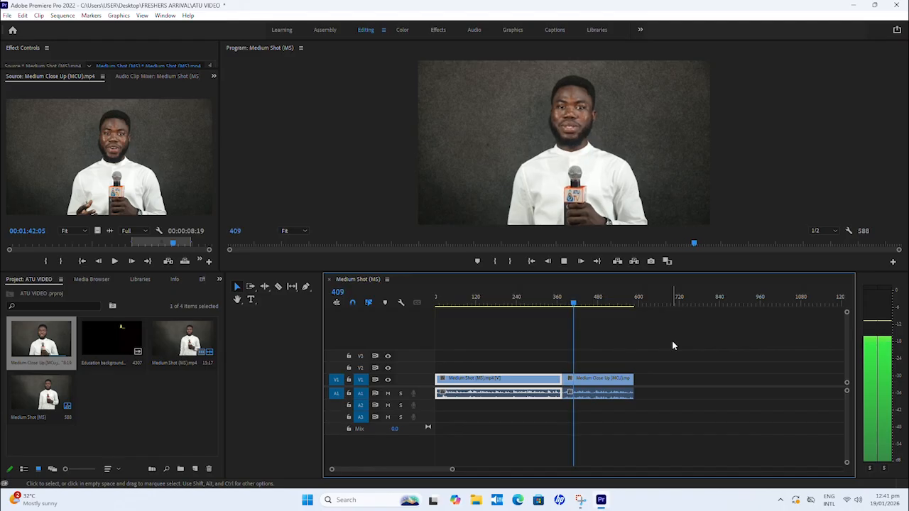
left_click(587, 305)
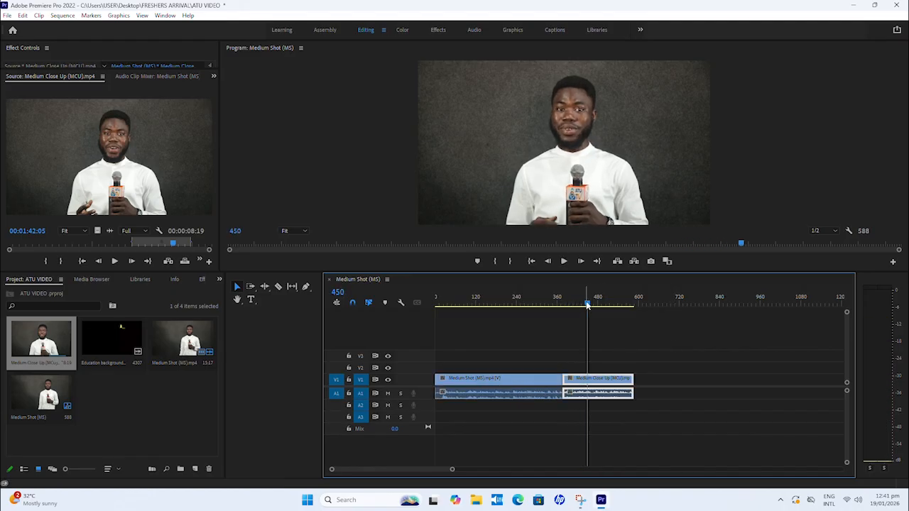
left_click_drag(587, 305, 549, 316)
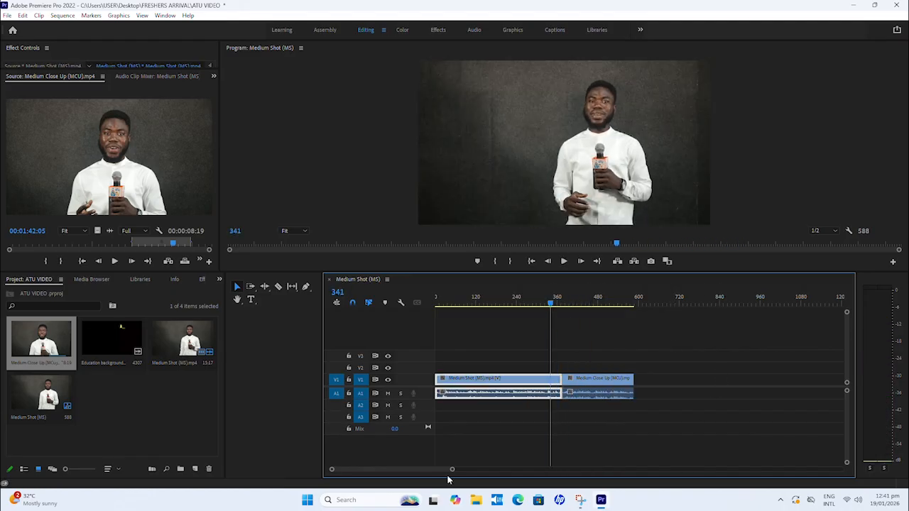
Step: Review the Medium Shot clip on the timeline, playing from frame 193 to frame 324 and scrubbing on to frame 364 near its end
left_click_drag(451, 469, 503, 470)
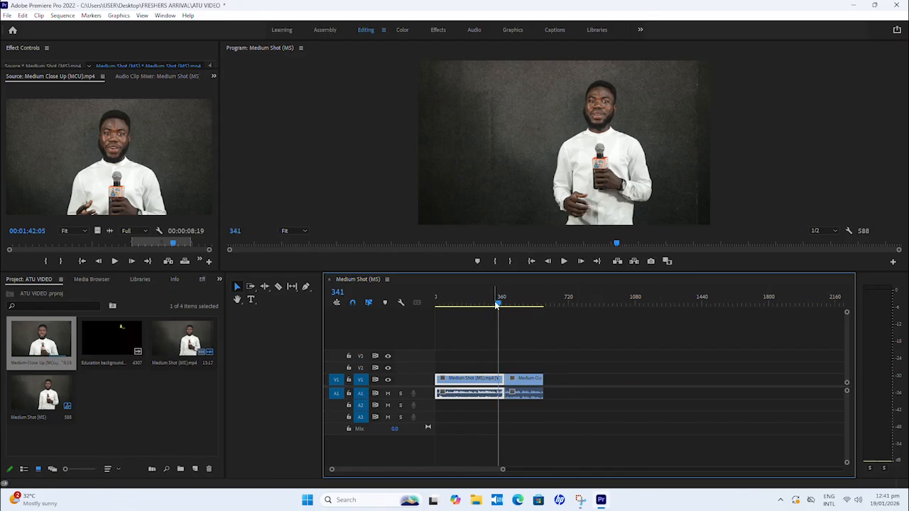
left_click_drag(503, 310, 484, 313)
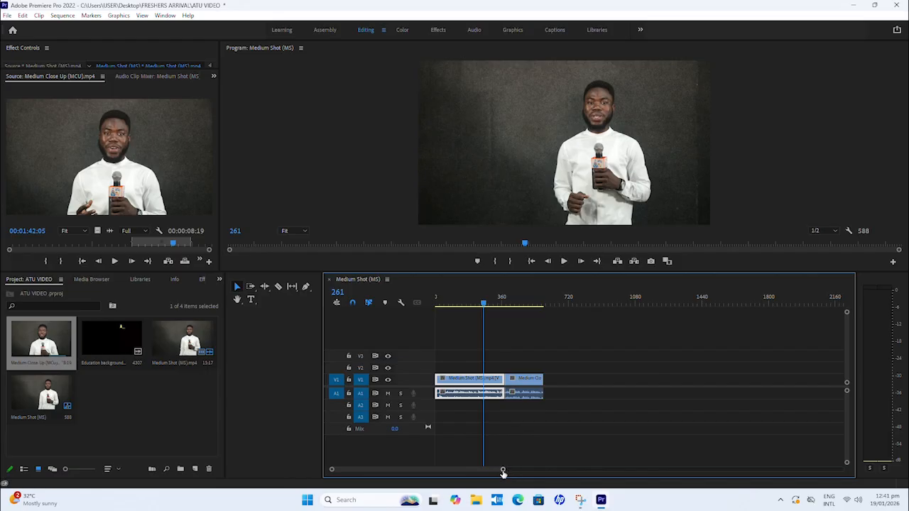
left_click_drag(503, 472, 777, 433)
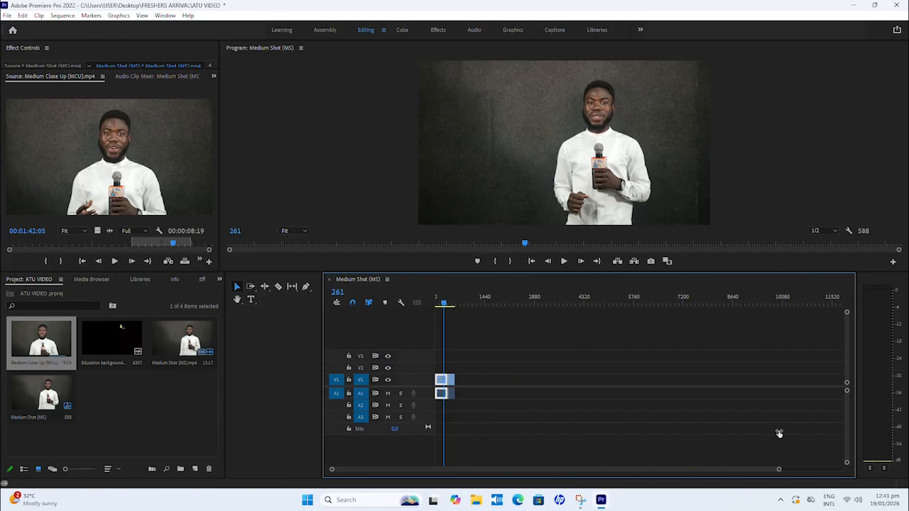
left_click(439, 300)
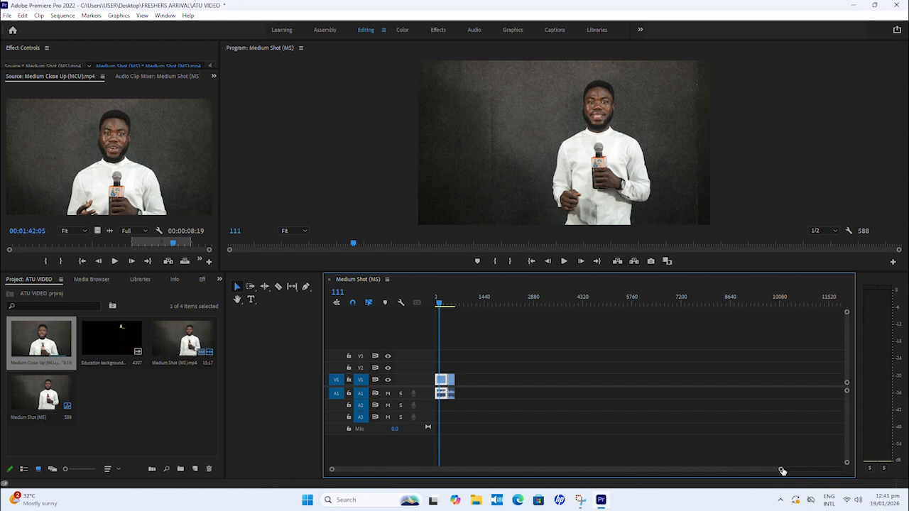
left_click_drag(782, 471, 725, 463)
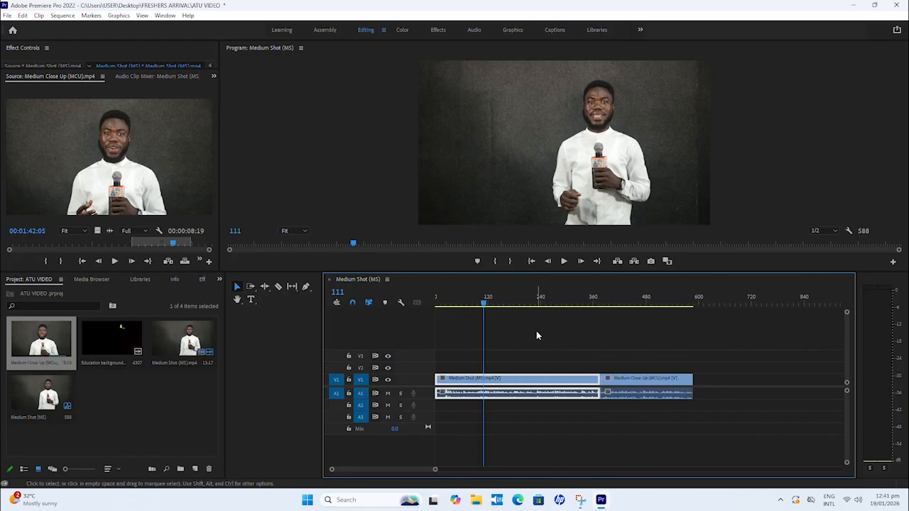
left_click(518, 304)
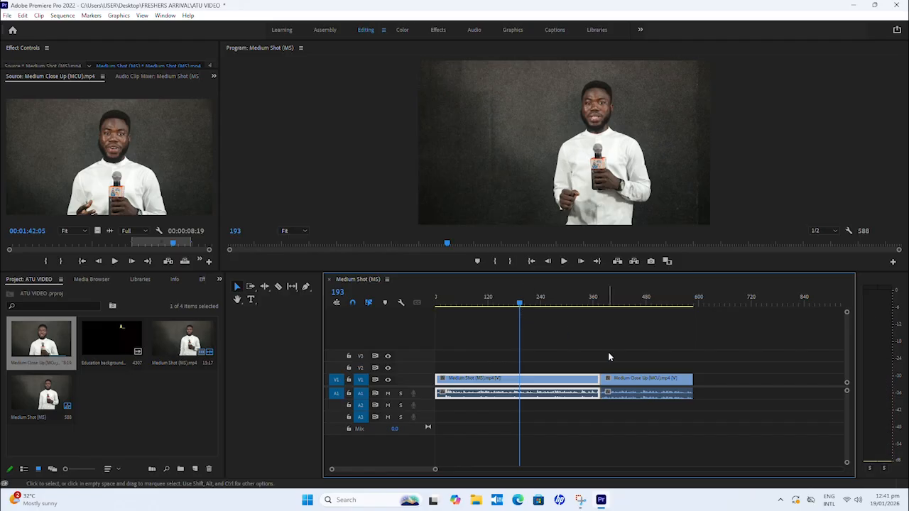
key("space")
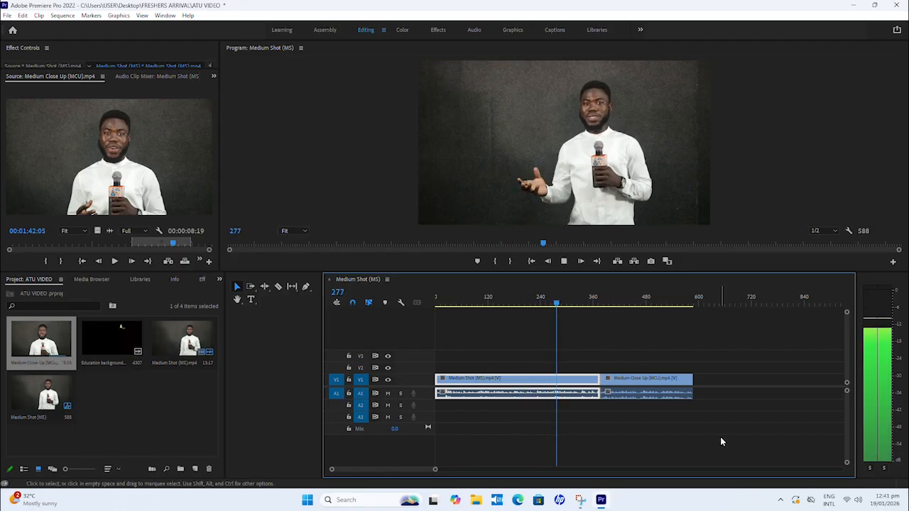
key("space")
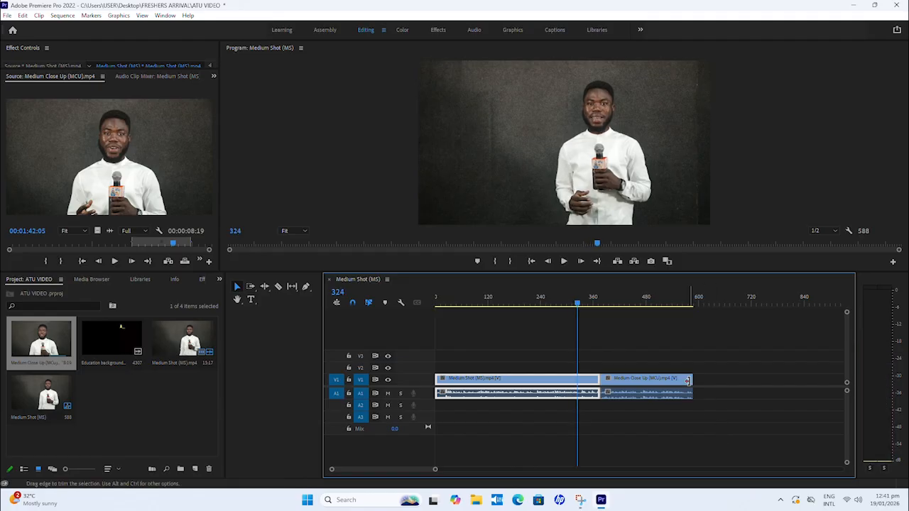
left_click_drag(578, 302, 595, 303)
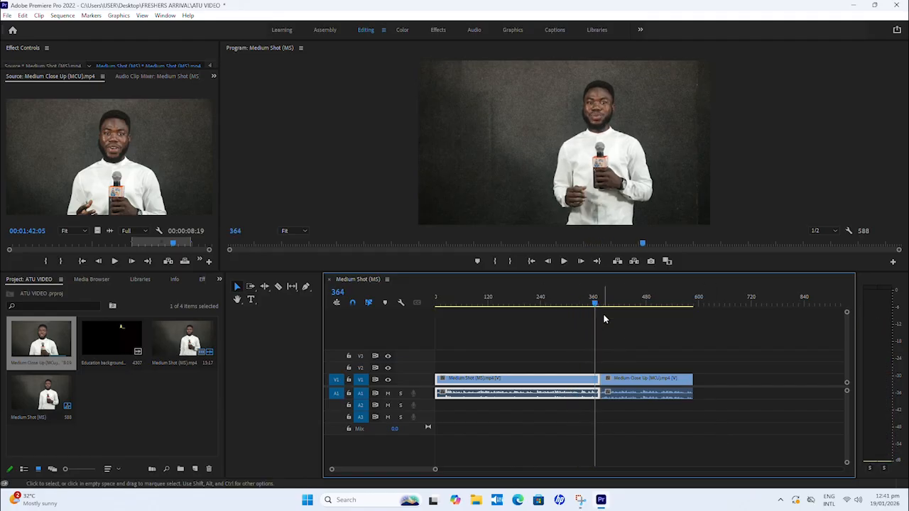
Step: Move the Medium Close Up clip about 80 frames later on V1 and A1, leaving a gap after Medium Shot, and scrub both sides
left_click_drag(648, 382, 683, 382)
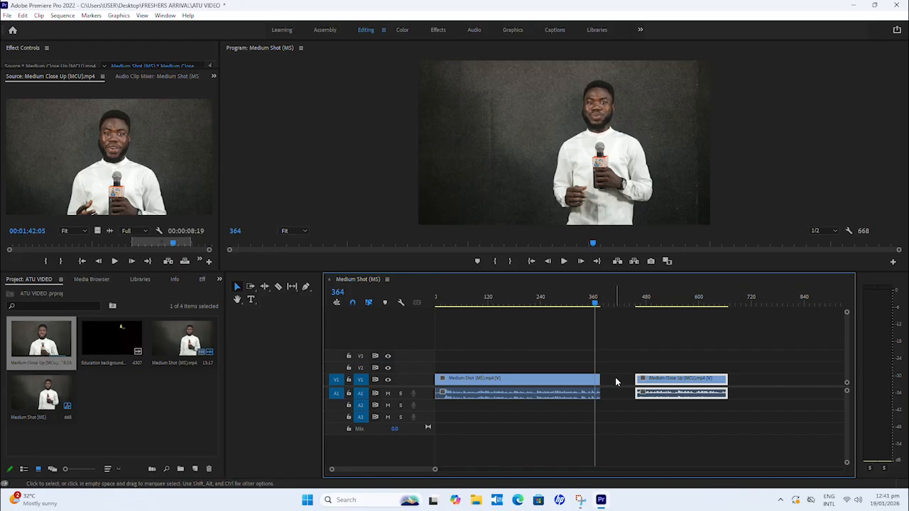
left_click(567, 387)
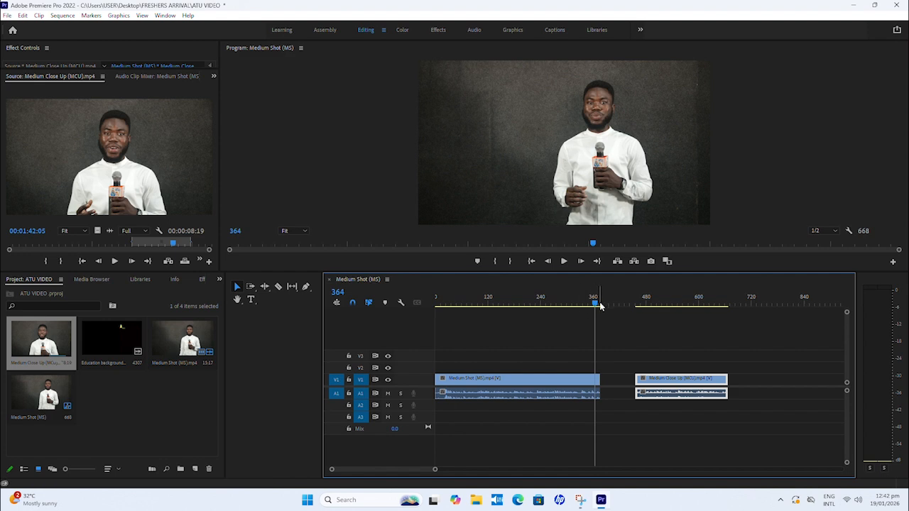
left_click(632, 304)
left_click(645, 310)
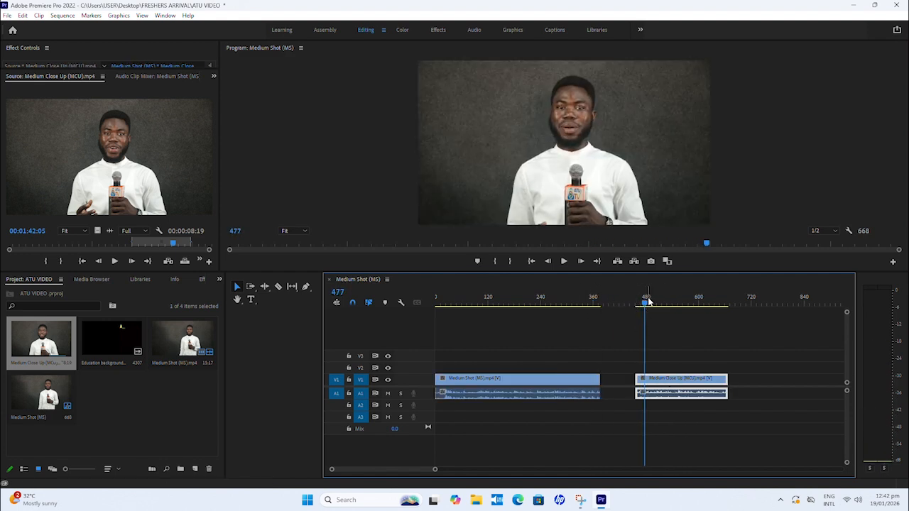
left_click(612, 315)
key("Up")
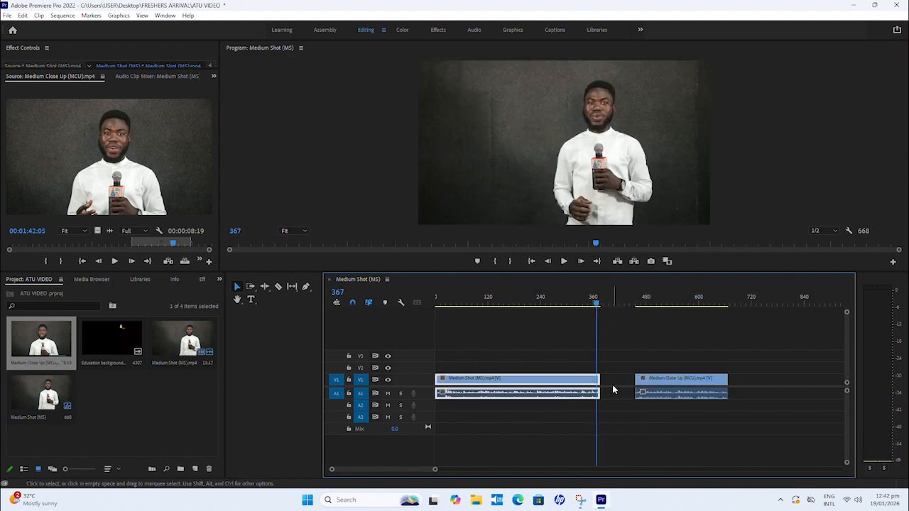
Step: Try extending the end of the Medium Shot clip into the gap, play the extension from frame 367, and undo the trim
left_click_drag(598, 378, 623, 382)
key("space")
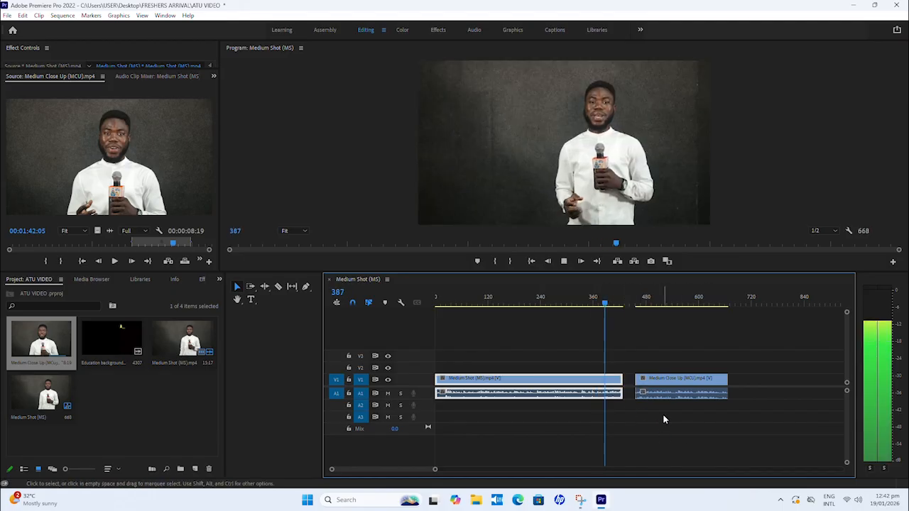
key("space")
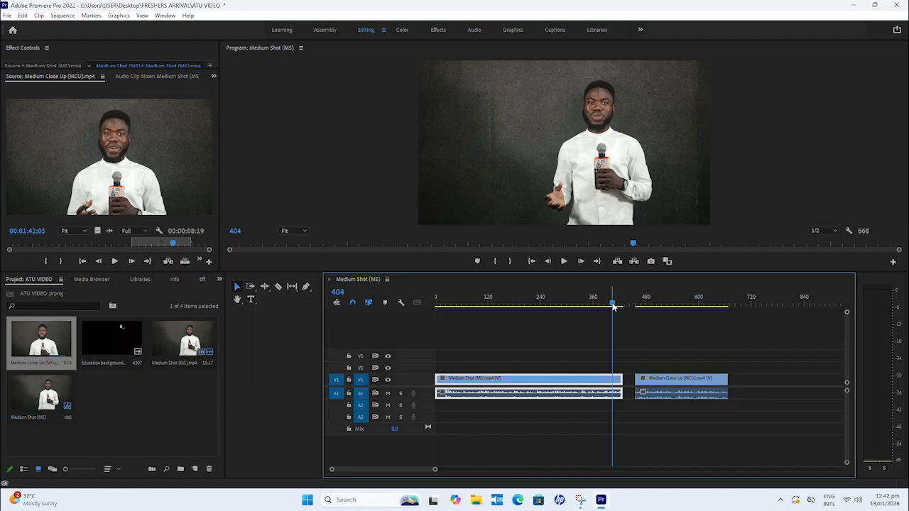
left_click_drag(615, 307, 577, 318)
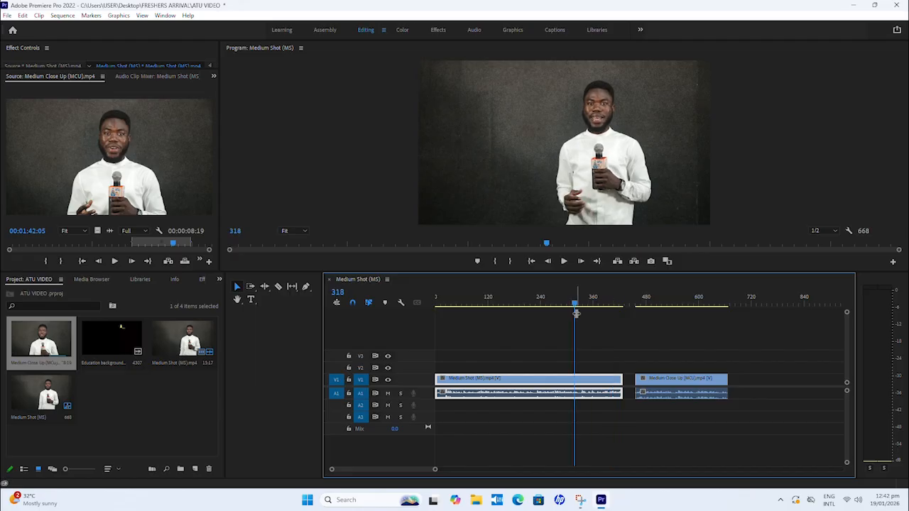
key("ctrl+z")
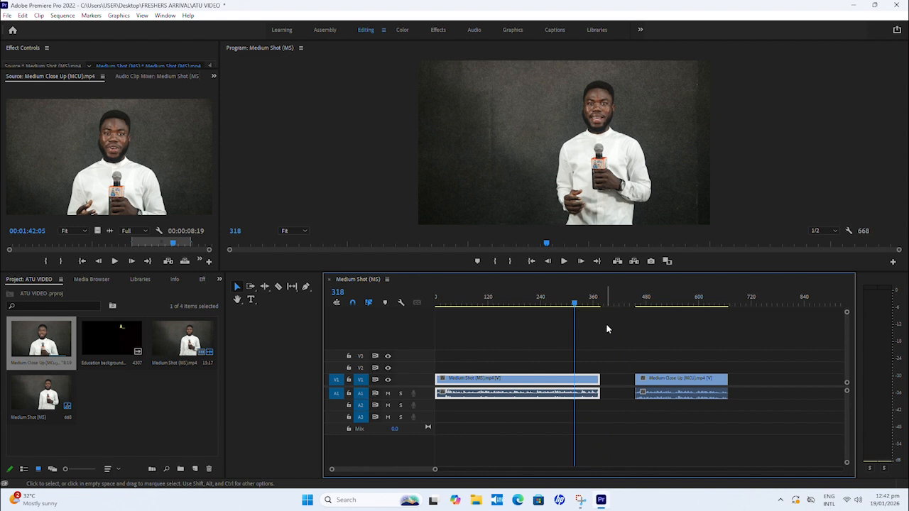
Step: Play the sequence from frame 318 across the gap, park the playhead at frame 544, and widen the Timeline panel with the Selection tool active
key("space")
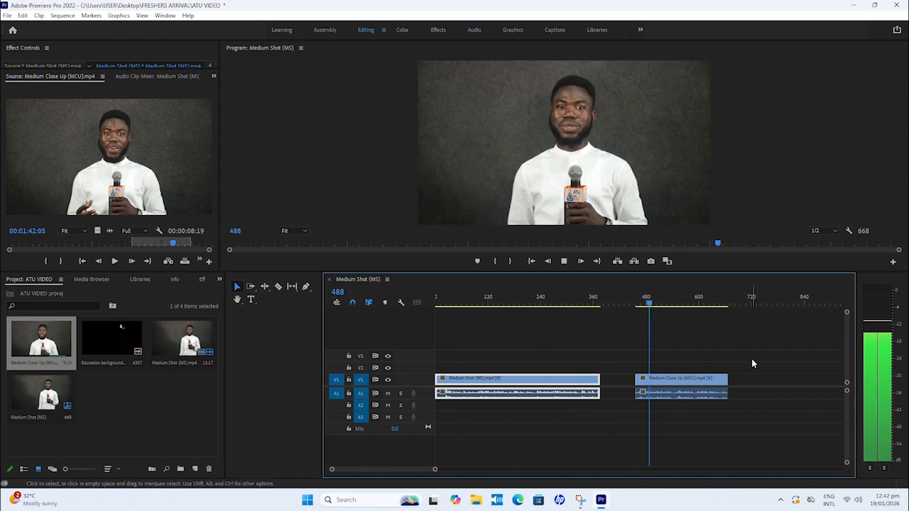
left_click(674, 304)
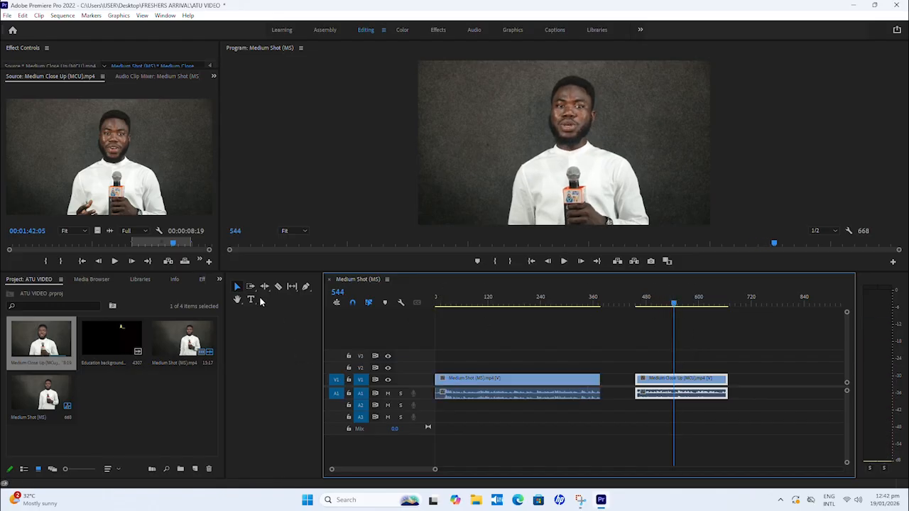
left_click_drag(321, 299, 263, 299)
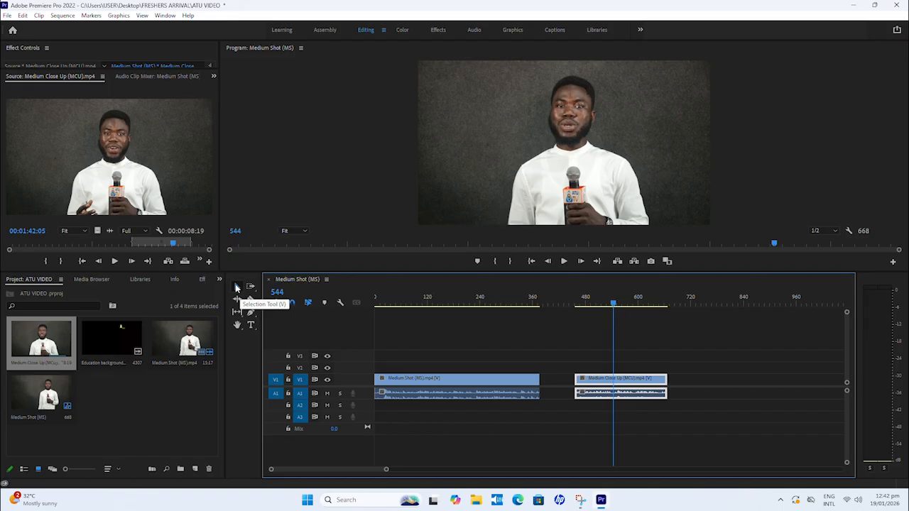
left_click(237, 287)
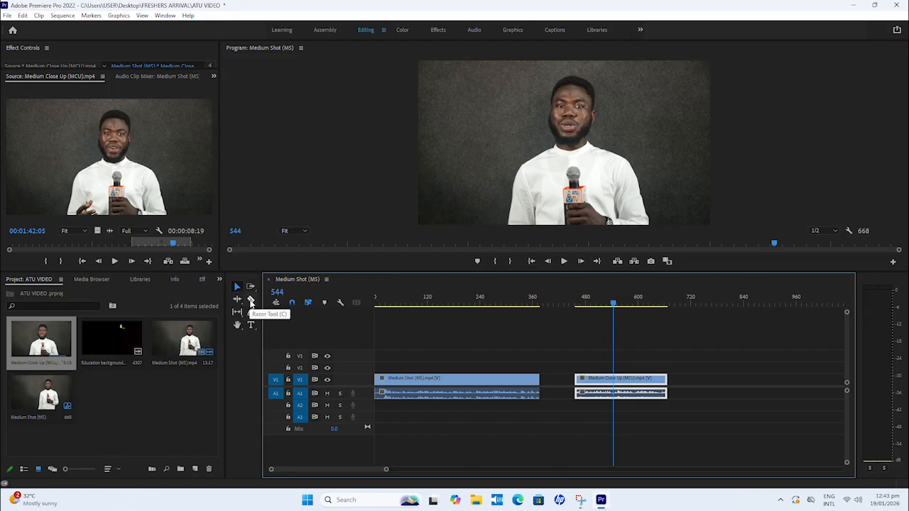
Step: Try splitting the Medium Close Up clip at frame 544 with the Razor tool and moving its second part about 74 frames later
left_click(251, 301)
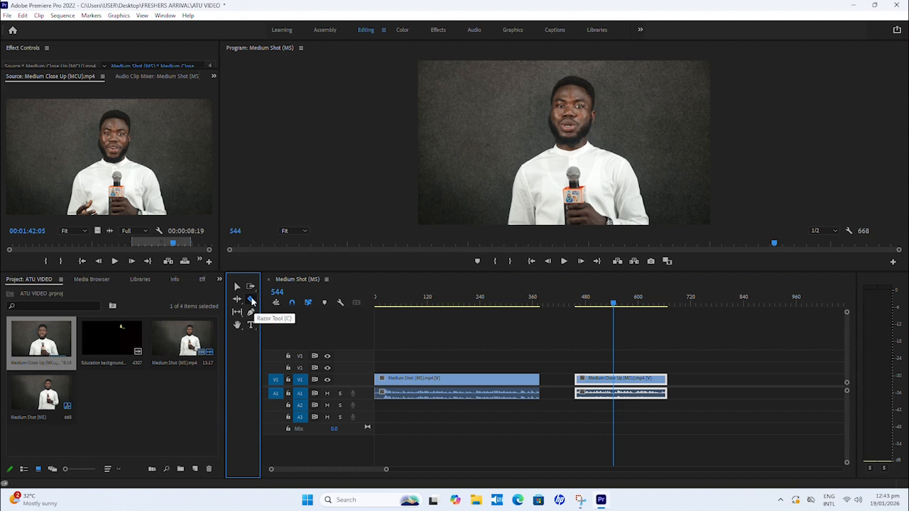
left_click(618, 379)
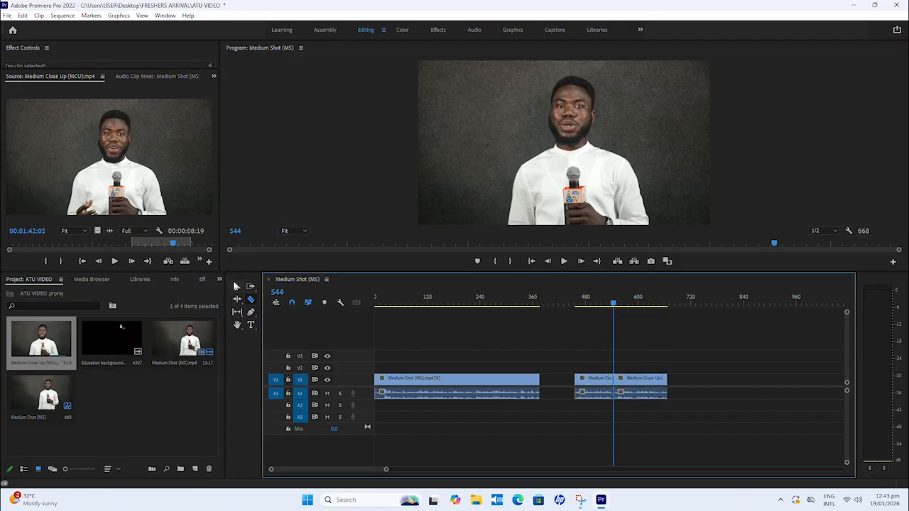
left_click(237, 286)
left_click_drag(649, 383, 681, 387)
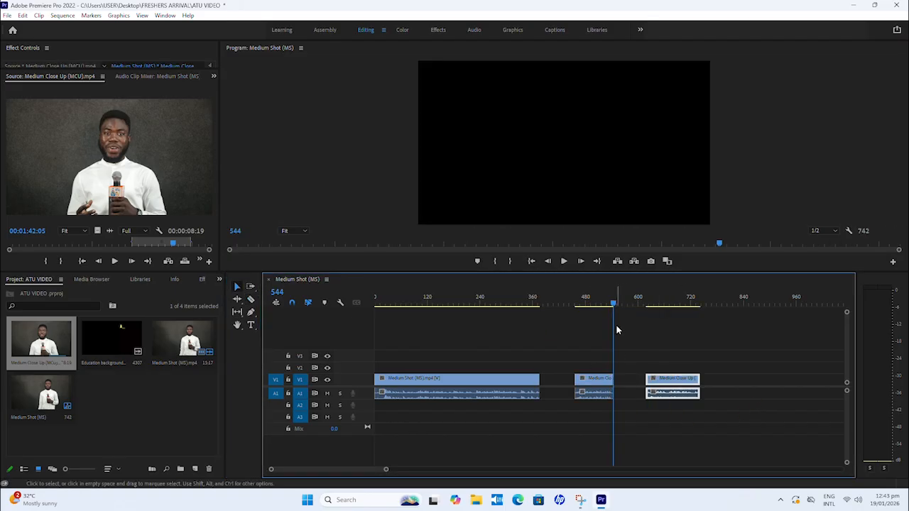
Step: Scrub the first Medium Close Up part back to frame 502, and undo the move and the razor split
left_click(608, 304)
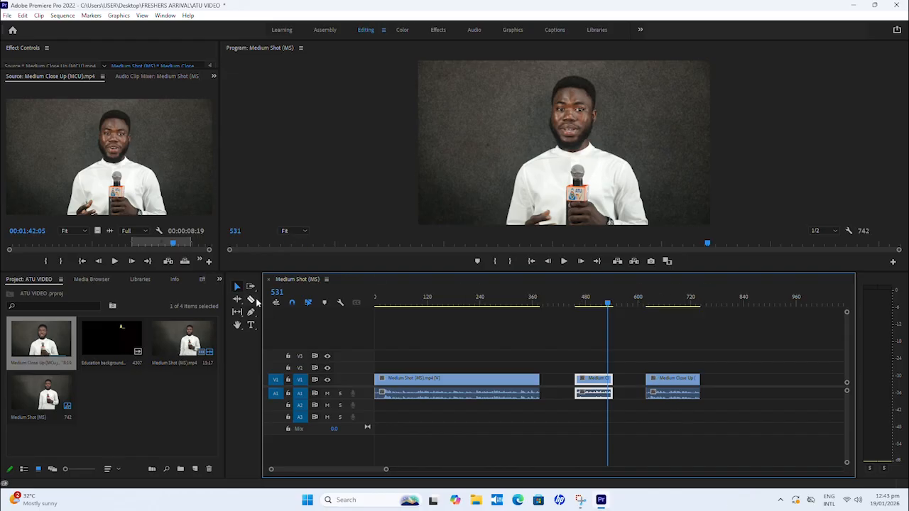
left_click(601, 307)
mouse_move(601, 307)
left_mouse_down()
mouse_move(585, 310)
mouse_move(595, 307)
left_mouse_up()
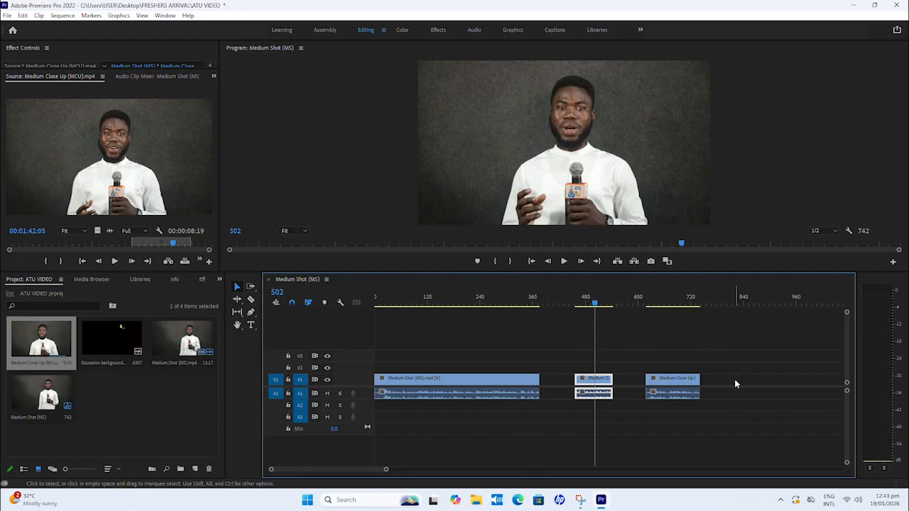
key("ctrl+z")
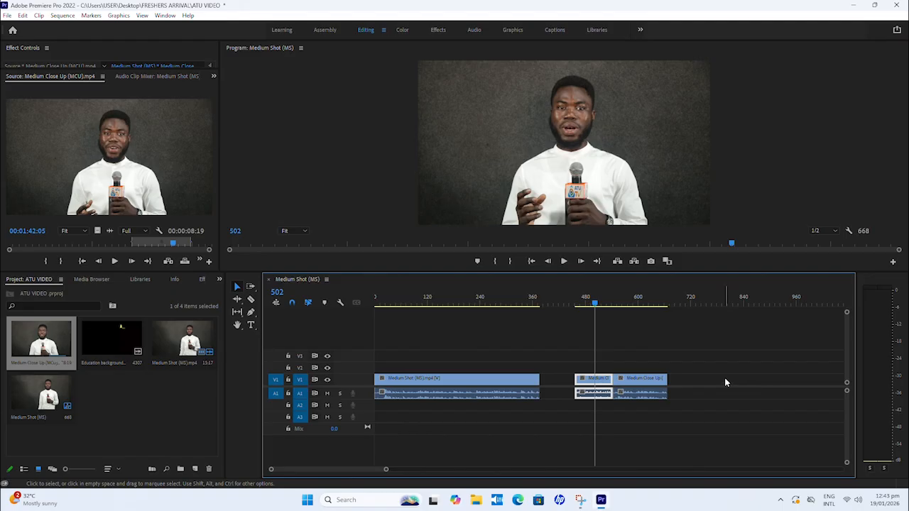
key("ctrl+z")
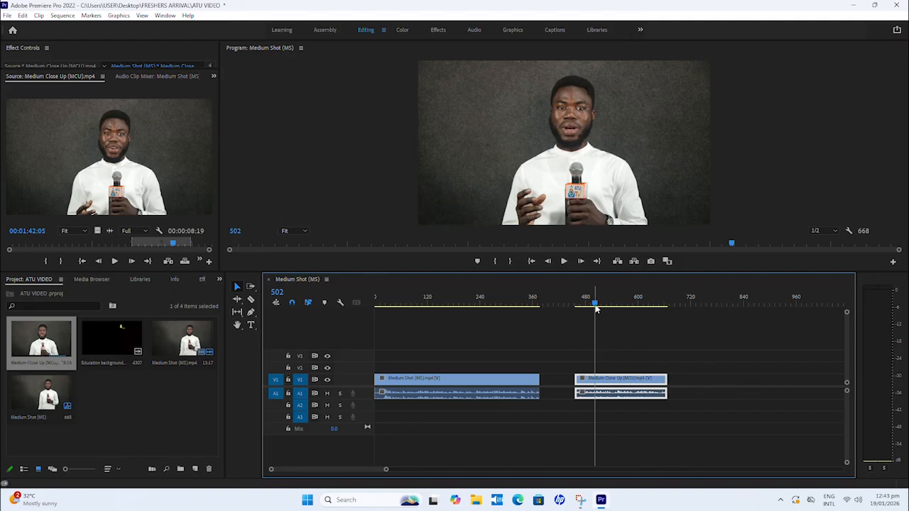
Step: Try closing the gap by moving the Medium Close Up clip against the end of the Medium Shot clip, and undo the move
left_click_drag(596, 303, 622, 304)
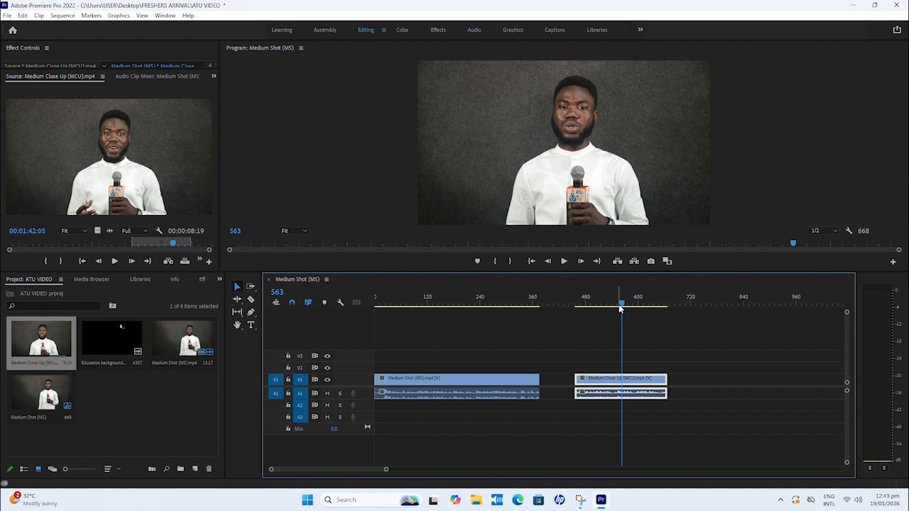
left_click_drag(621, 308, 533, 305)
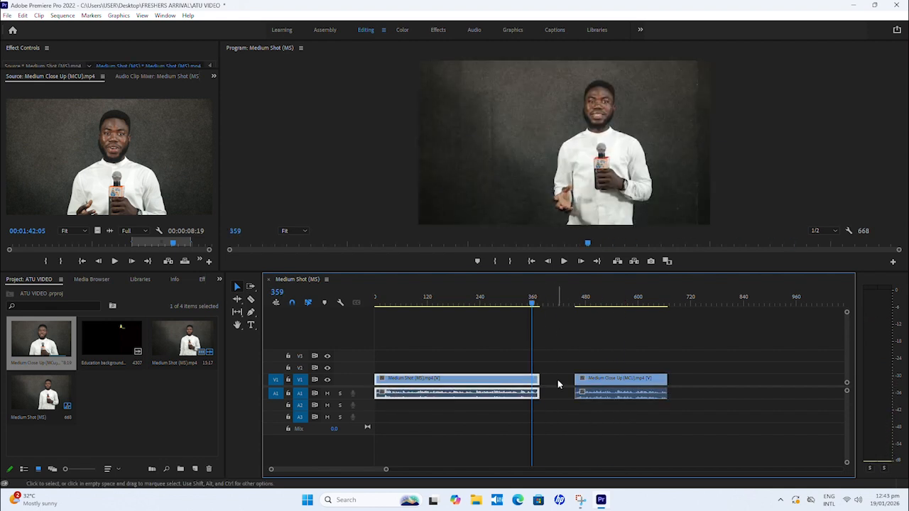
left_click(558, 381)
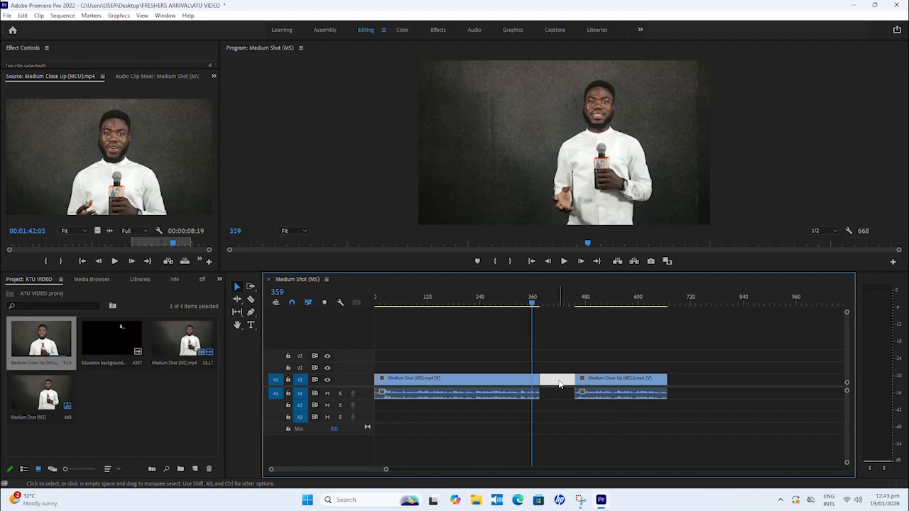
left_click_drag(613, 386, 580, 384)
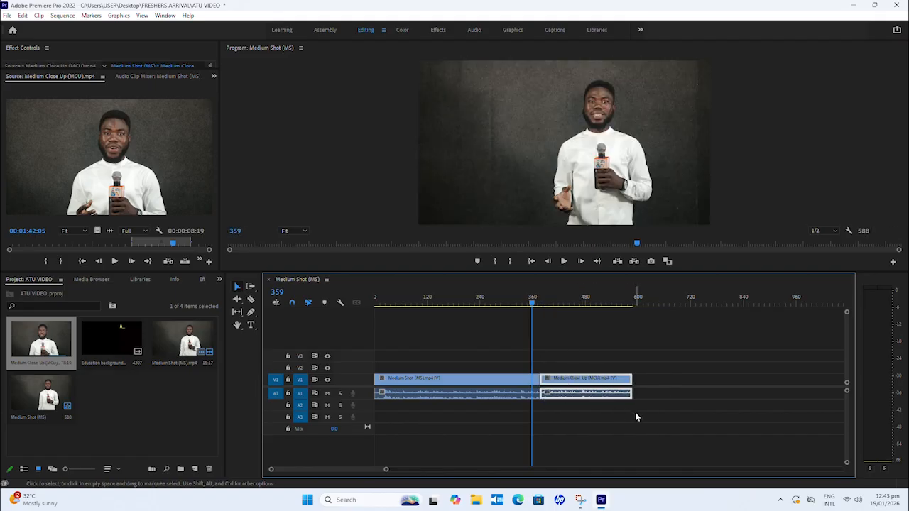
key("ctrl+z")
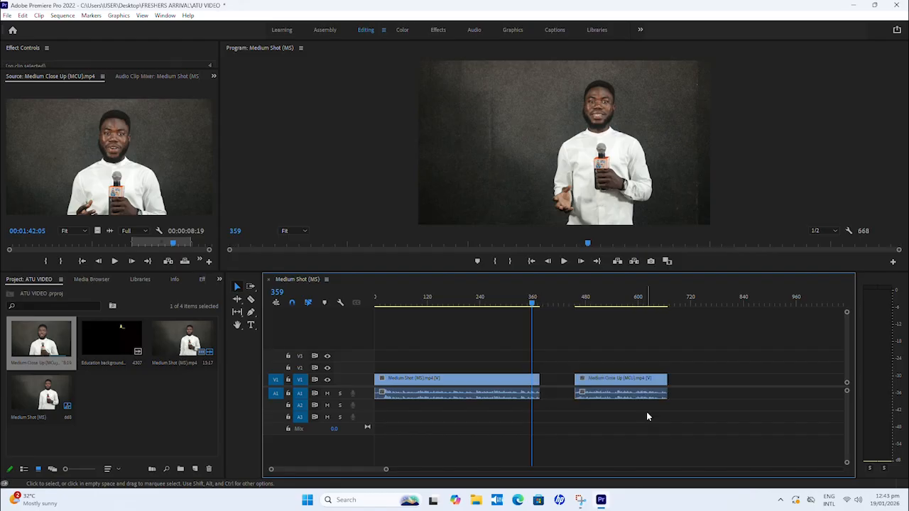
Step: Delete the gap between the Medium Shot and Medium Close Up clips and play the join from frame 359 to frame 436
left_click(559, 382)
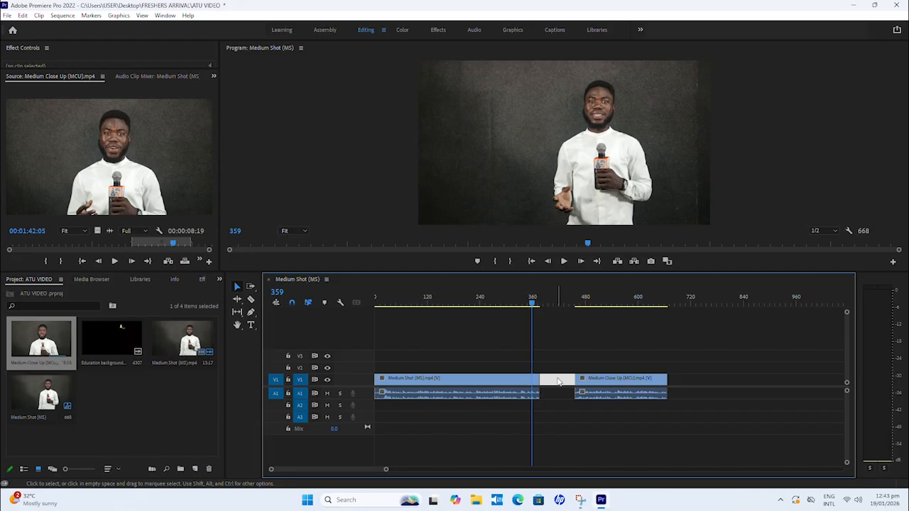
key("Delete")
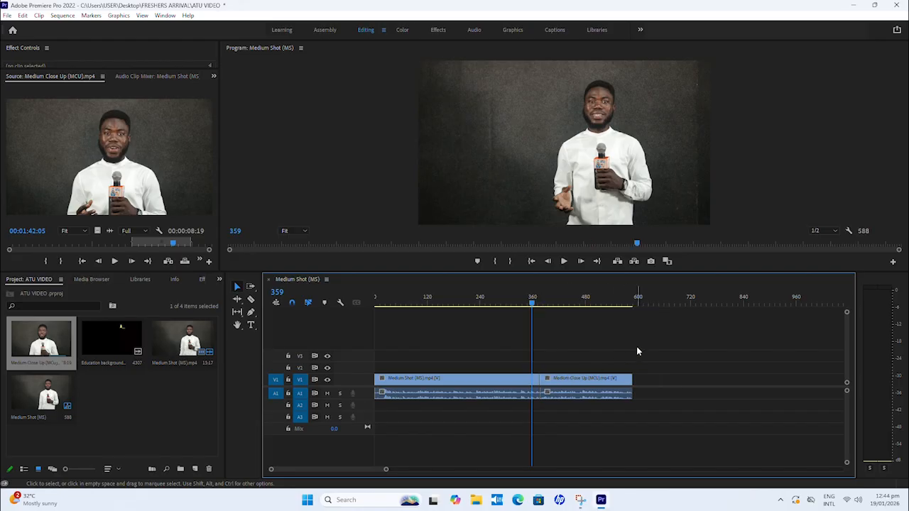
key("space")
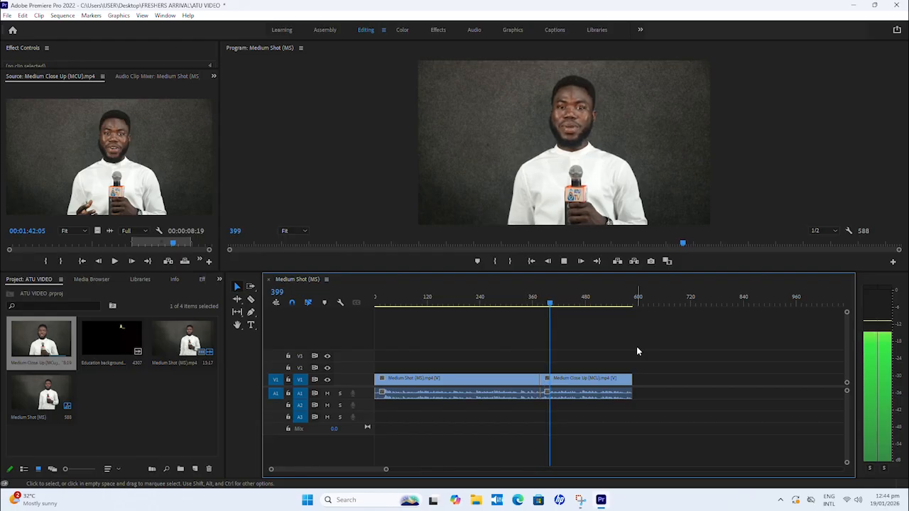
key("space")
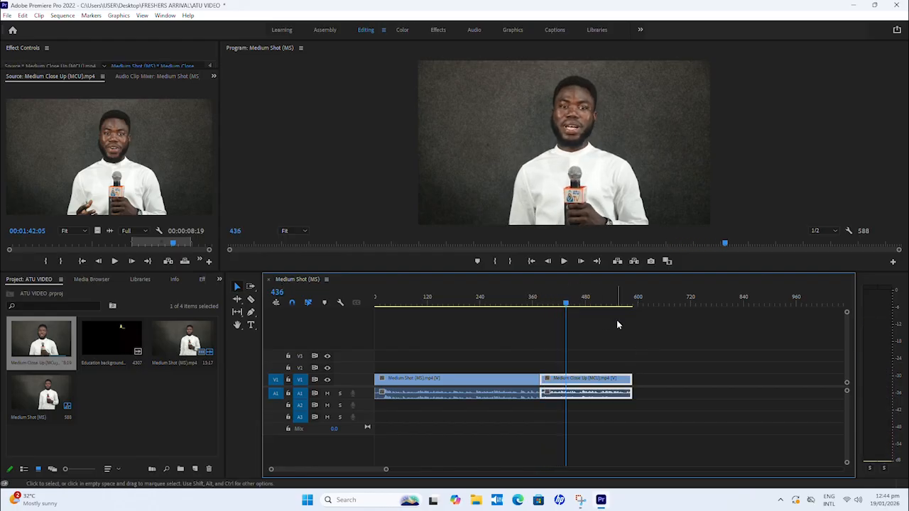
Step: Scrub back and forth over the end of the Medium Shot clip and park the playhead at frame 370
left_click_drag(561, 302, 529, 315)
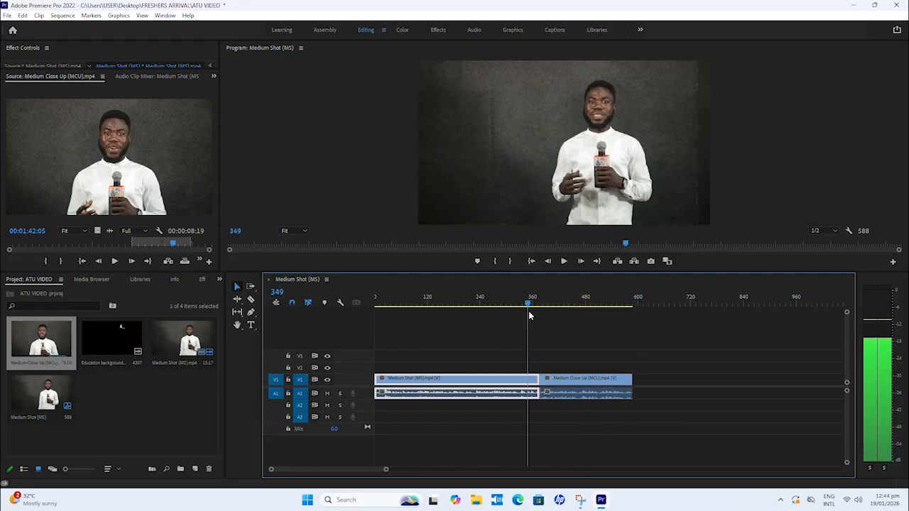
left_click_drag(385, 469, 461, 455)
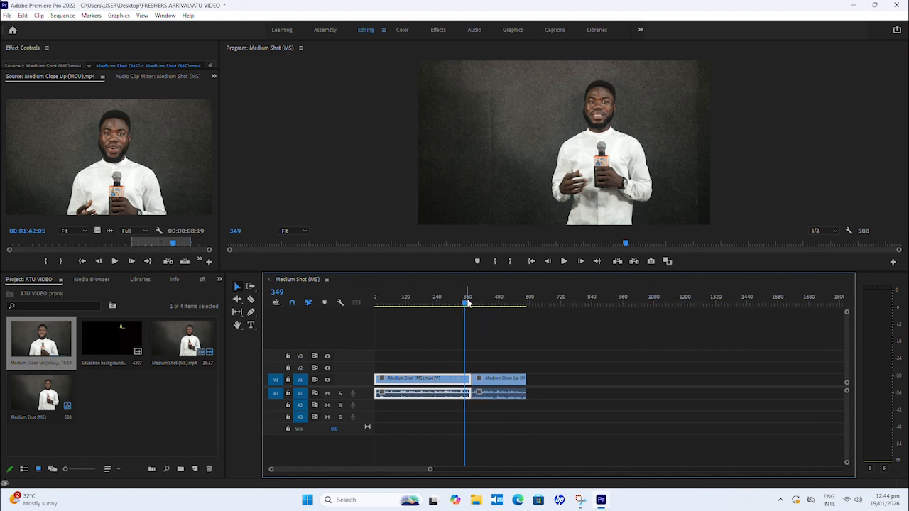
left_click_drag(467, 303, 446, 305)
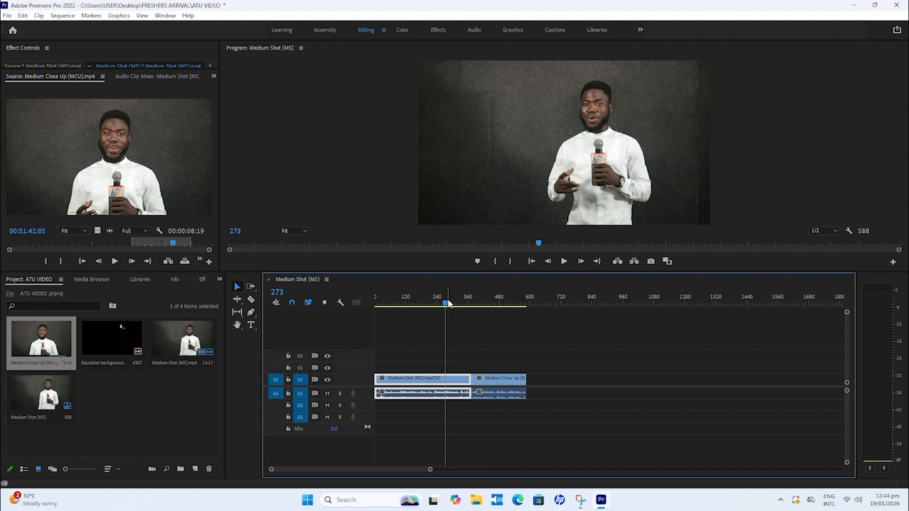
left_click_drag(448, 304, 470, 303)
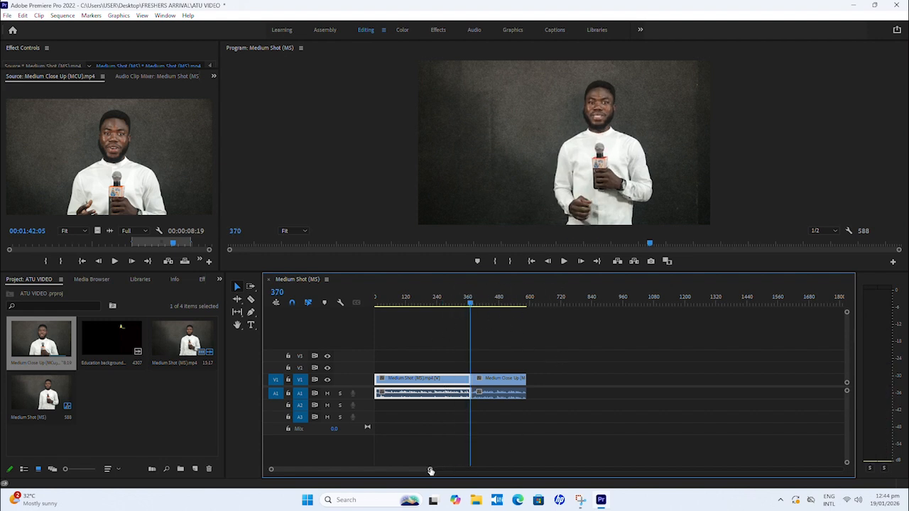
left_click_drag(430, 471, 408, 475)
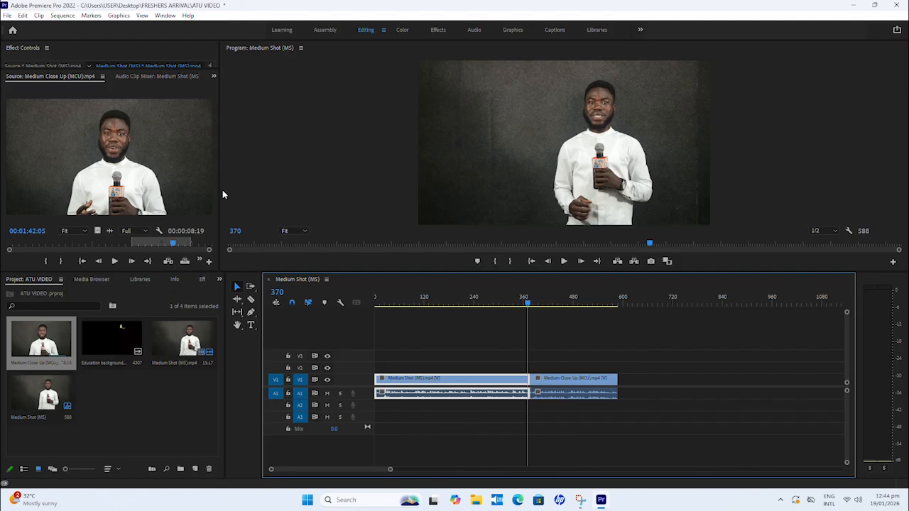
Step: Widen the Source Monitor slightly and switch to the Graphics workspace
left_click_drag(220, 184, 225, 183)
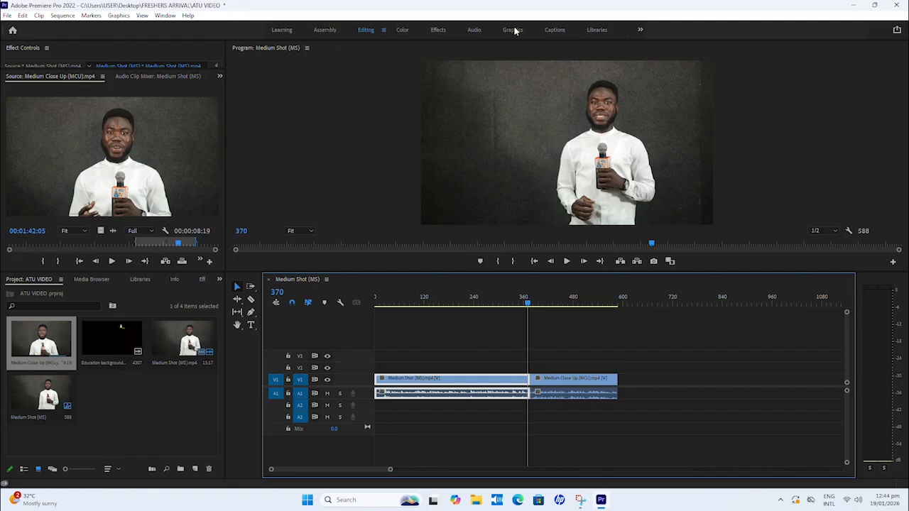
left_click(166, 16)
mouse_move(183, 29)
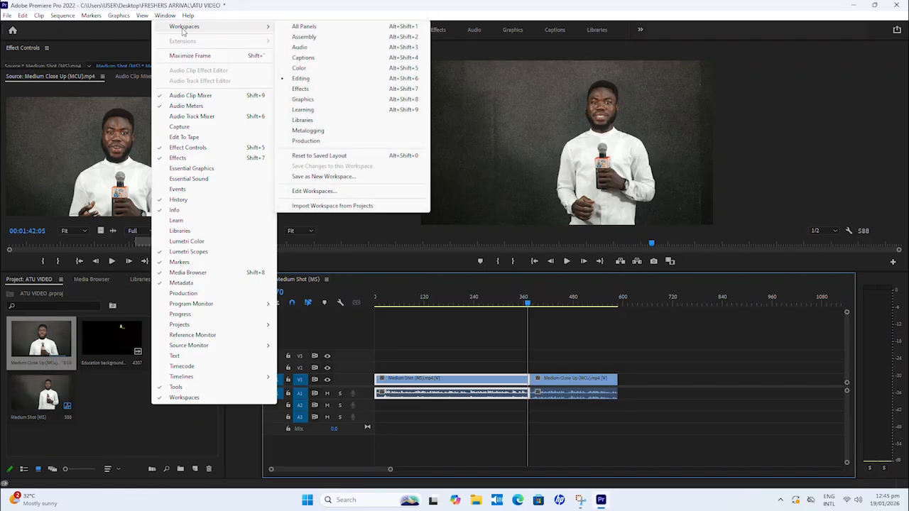
left_click(302, 100)
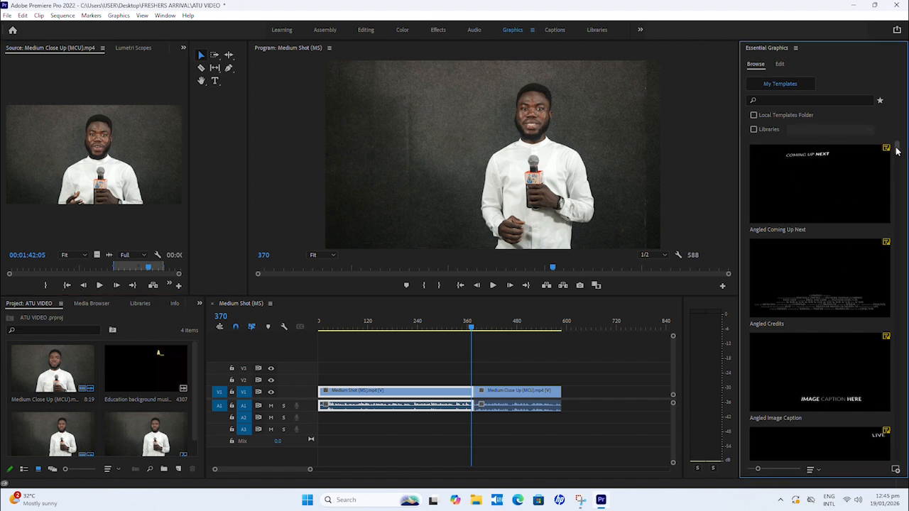
Step: Place the Classic Lower Third Two Lines template on track V2 over the cut between the two clips, accepting the font substitution
left_click_drag(898, 151, 900, 267)
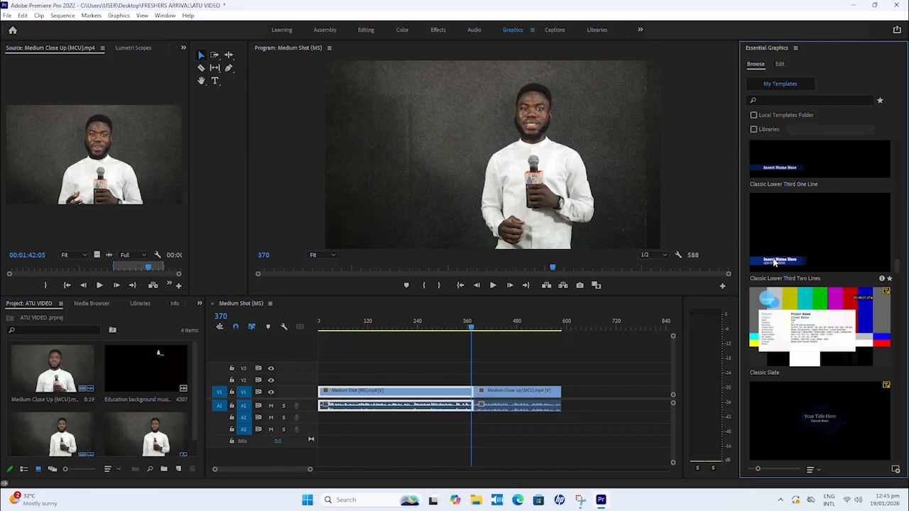
left_click_drag(776, 262, 461, 382)
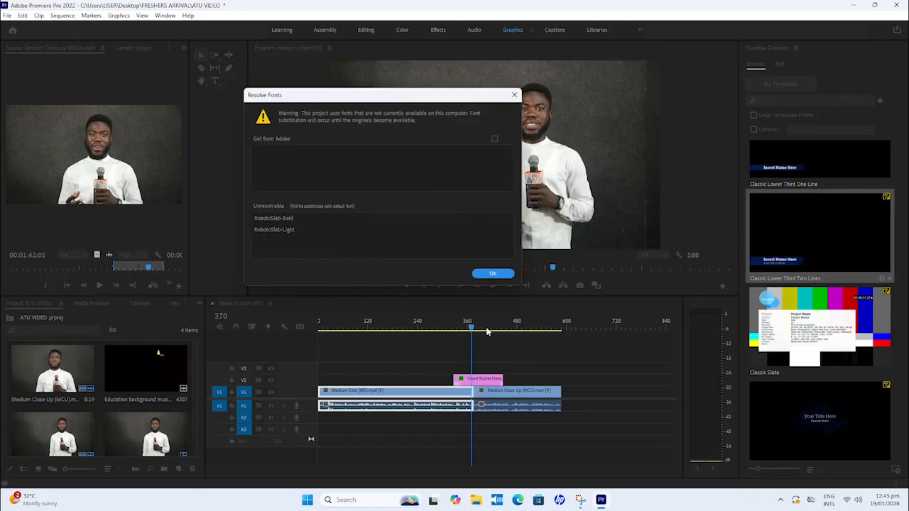
left_click(493, 274)
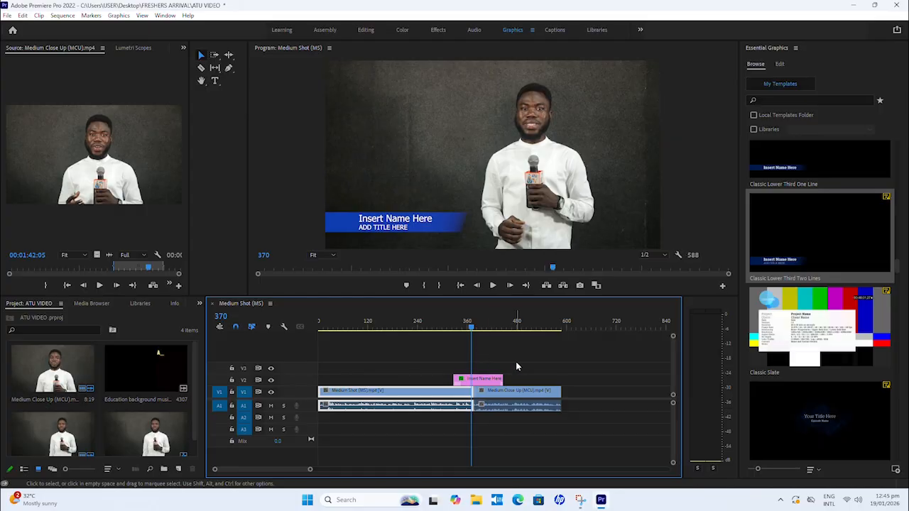
Step: Play the lower third from about frame 320 to frame 363 to check how it enters
left_click(450, 323)
key("space")
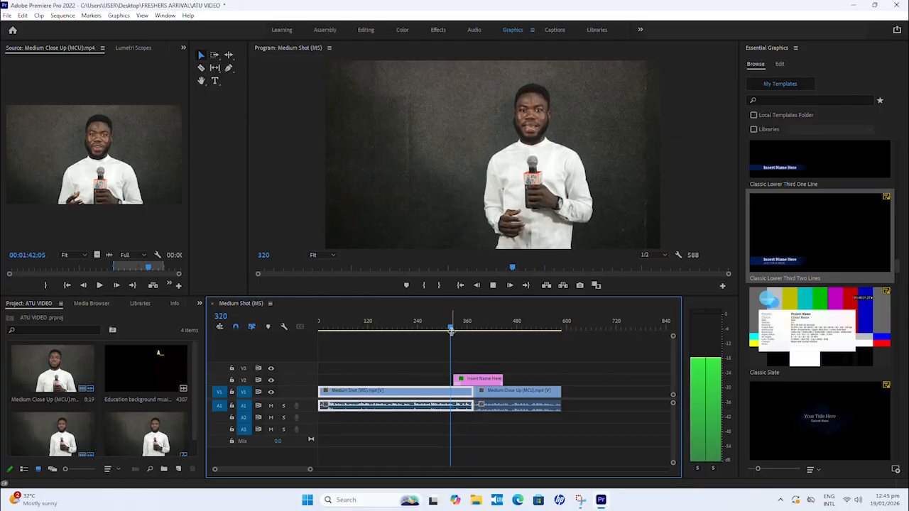
key("space")
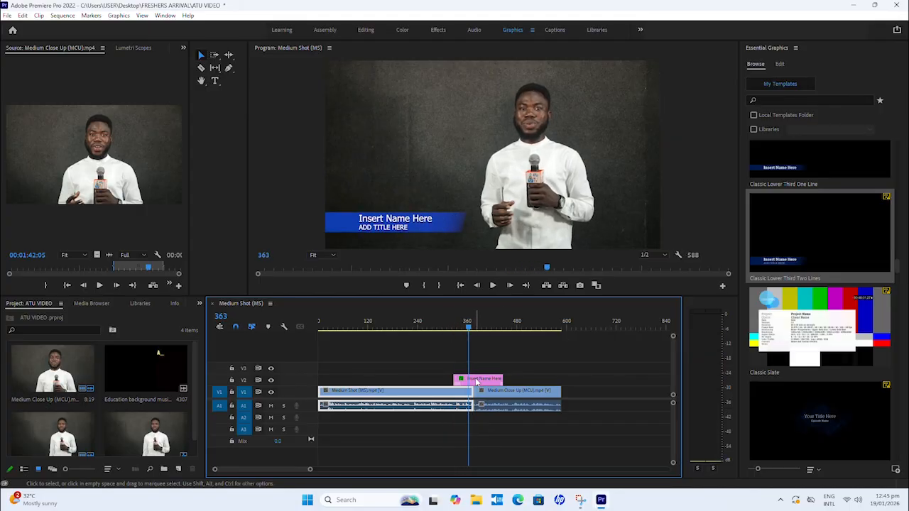
Step: Move the lower third graphic on V2 later so that it starts at frame 351
left_click(482, 378)
key("Left")
key("Left")
key("Left")
key("Left")
key("Left")
key("Left")
key("Left")
key("Left")
key("Left")
key("Left")
key("Left")
key("Left")
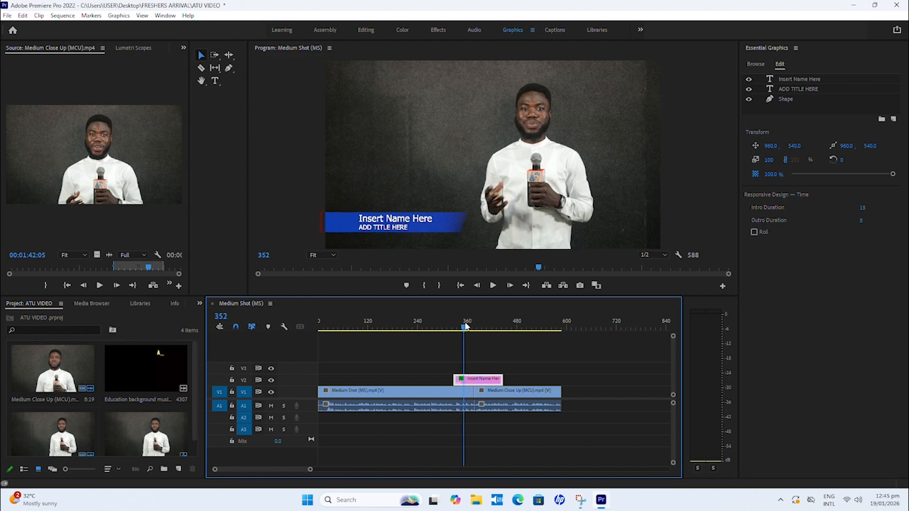
left_click_drag(471, 386, 480, 384)
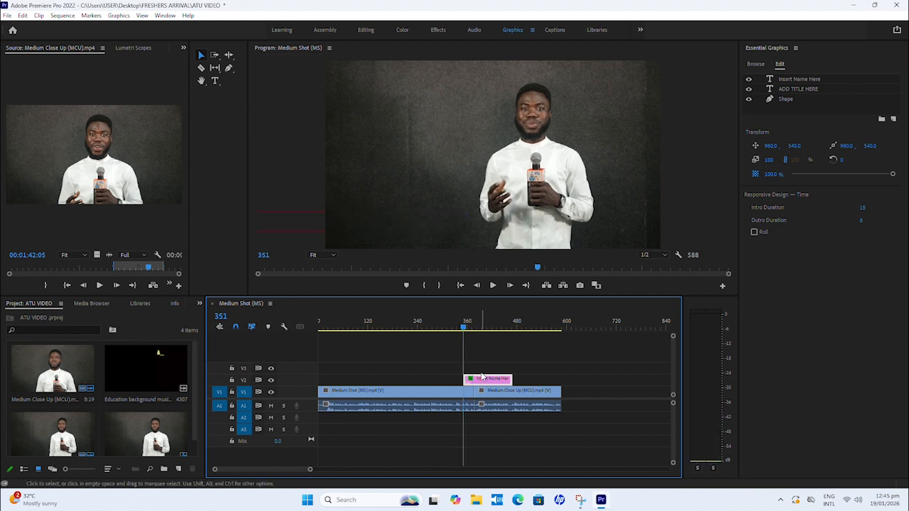
Step: Play the moved lower third across the cut from frame 345 to frame 432
left_click(462, 325)
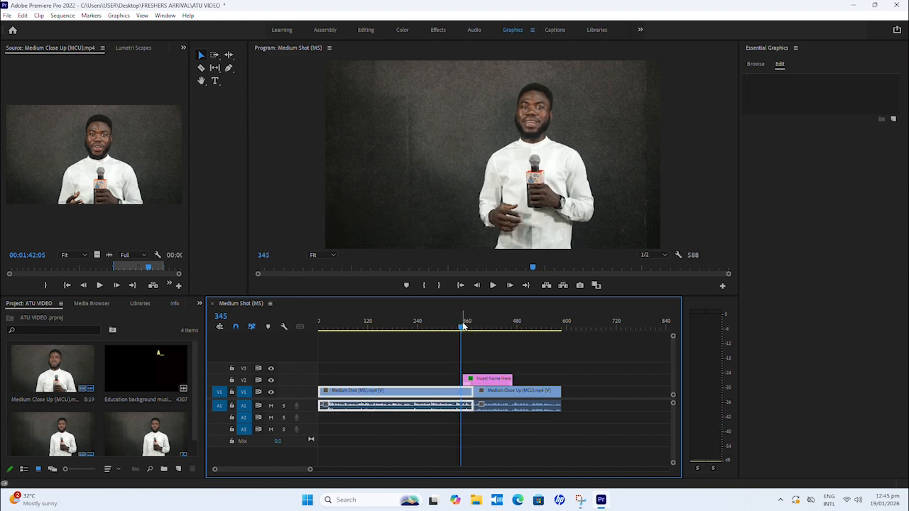
key("space")
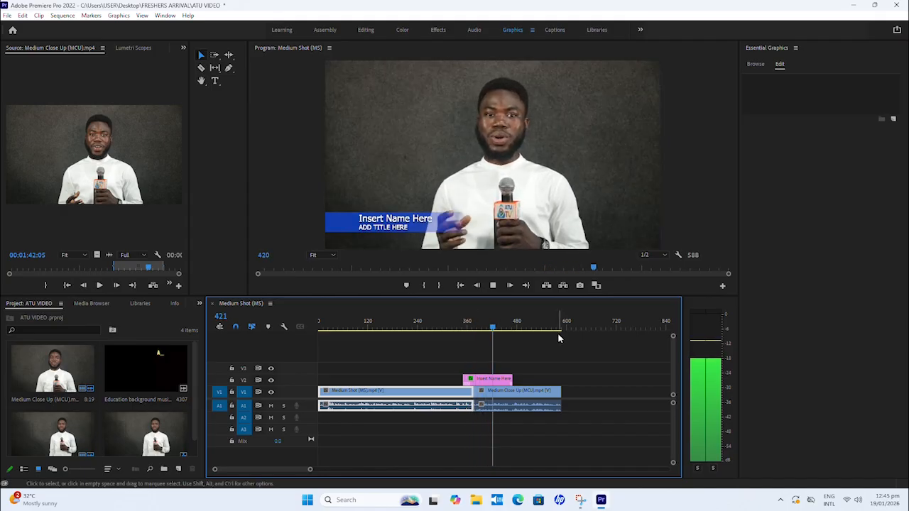
key("space")
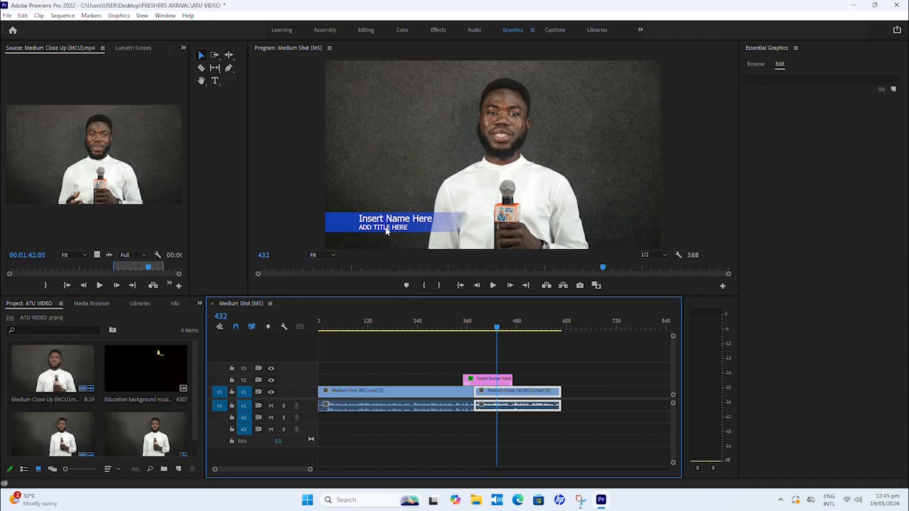
Step: Replace the lower third's Insert Name Here text with the presenter's full name
left_click(497, 381)
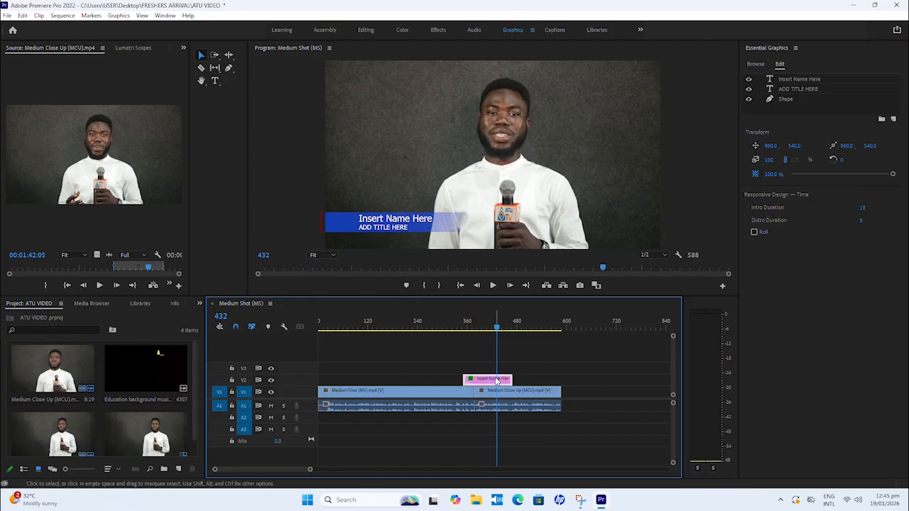
double_click(812, 81)
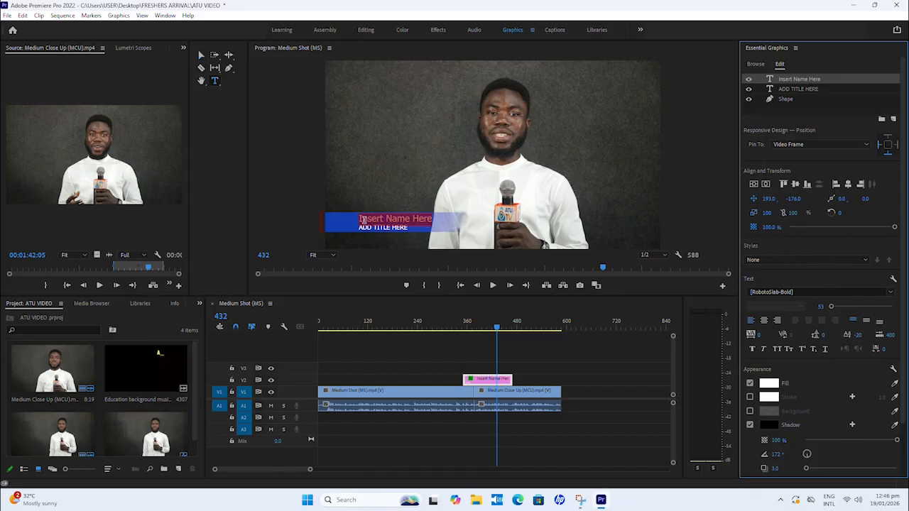
type("Brigh")
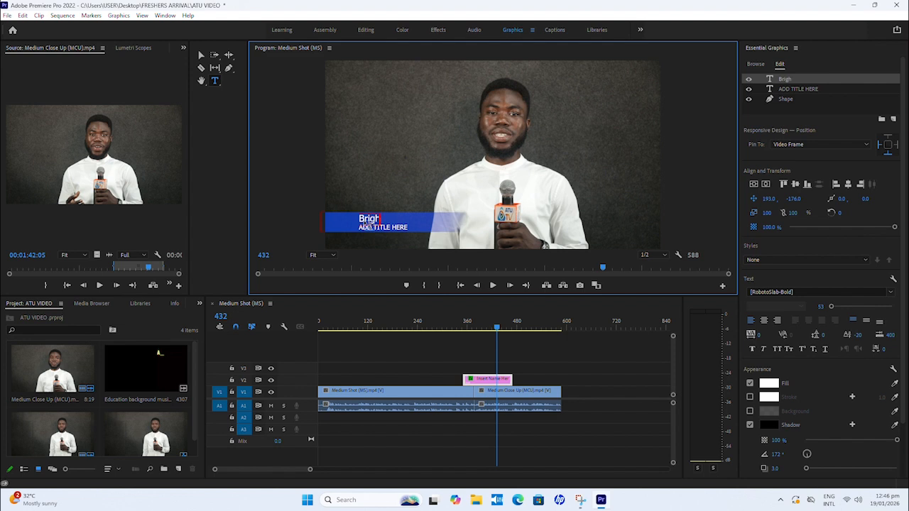
type("t Boakye Blay")
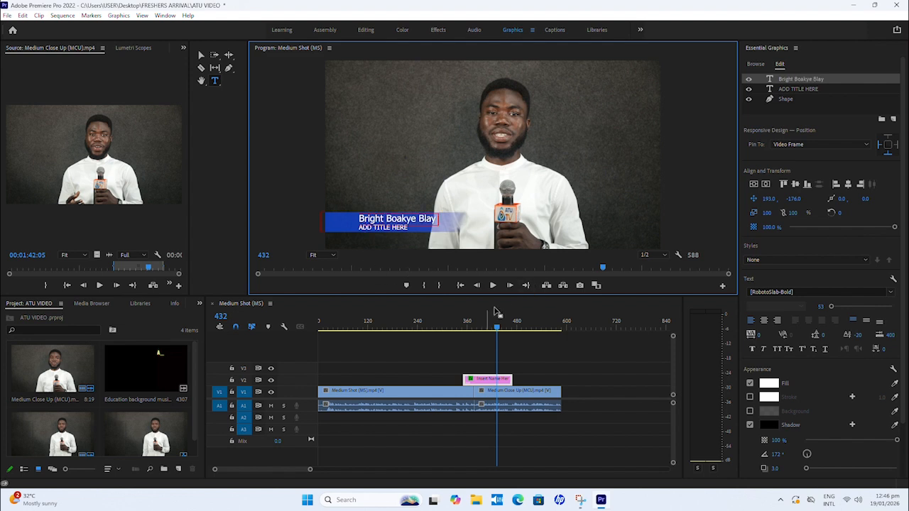
Step: Replace the lower third's ADD TITLE HERE text with Reporter
left_click(799, 89)
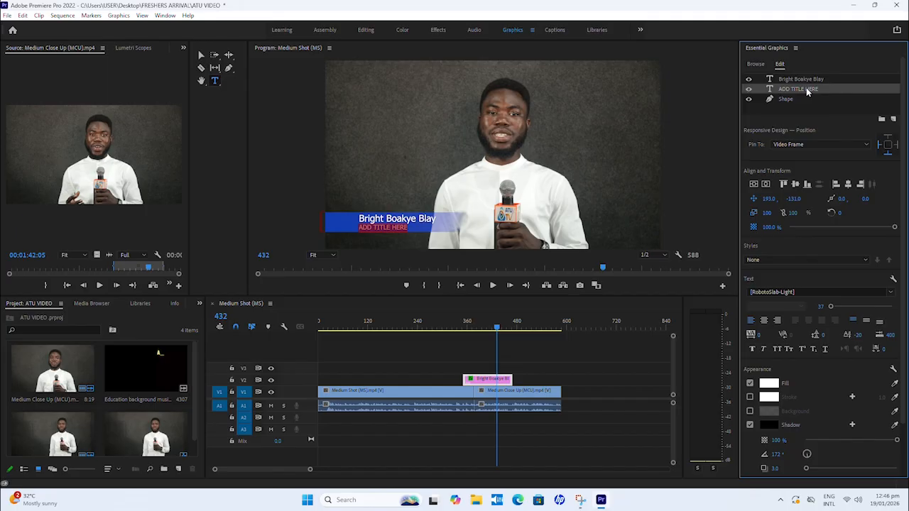
double_click(807, 90)
type("Reporter")
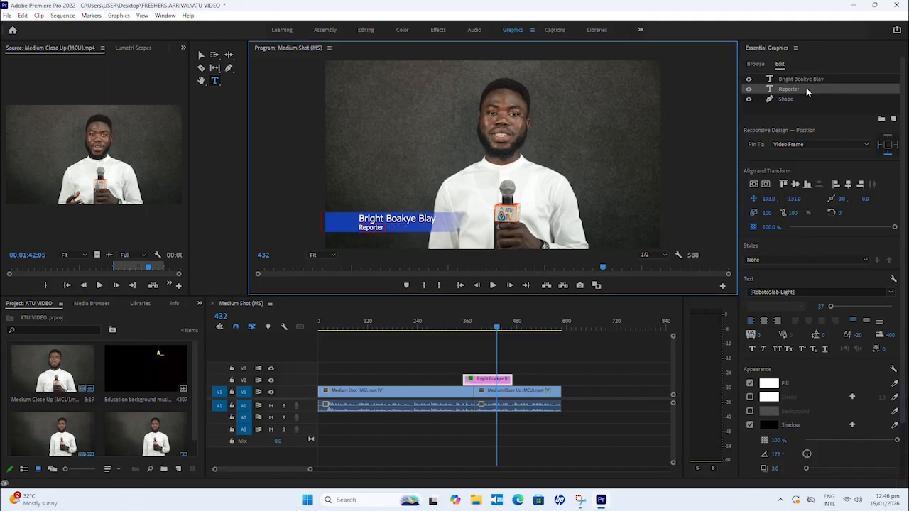
left_click(838, 59)
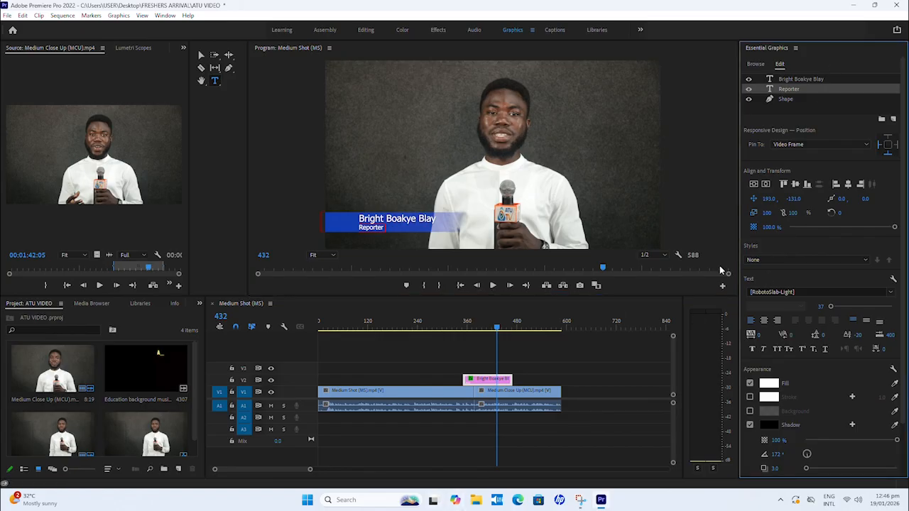
Step: Recolour the opaque end of the lower third shape's blue linear gradient fill to dark red
left_click(784, 100)
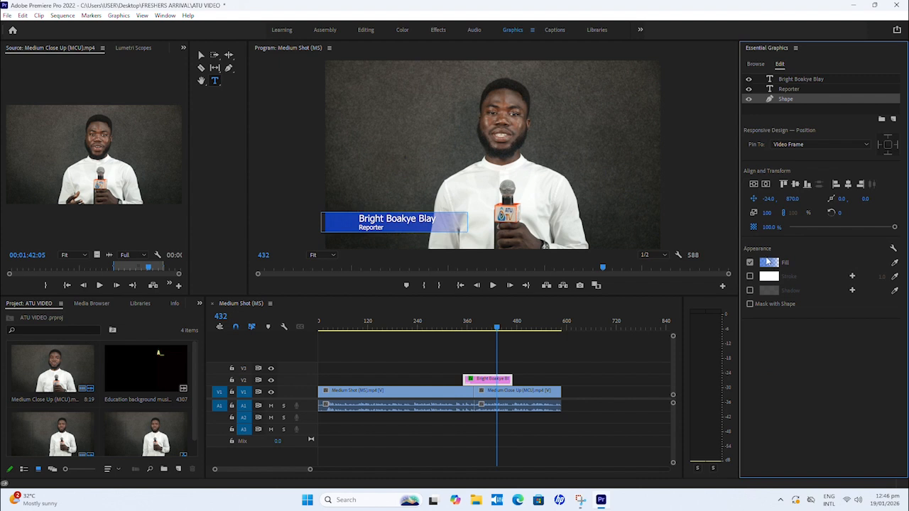
left_click(772, 263)
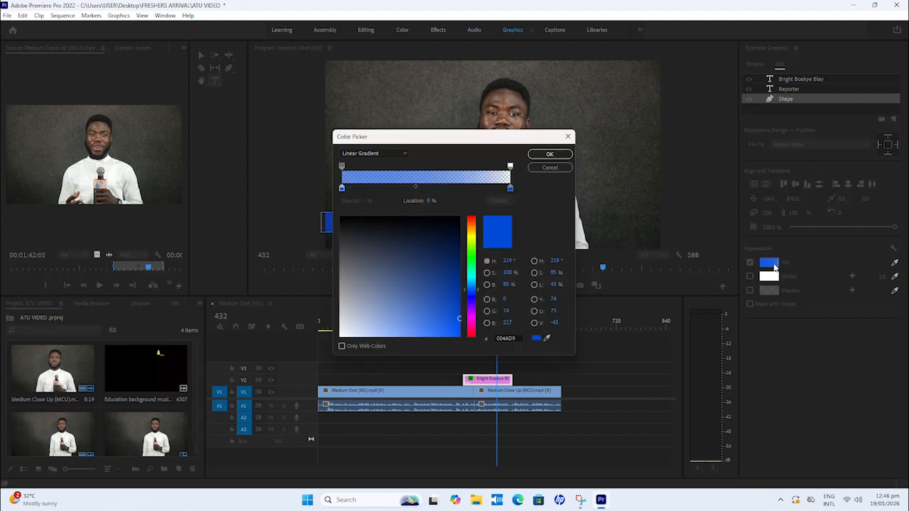
left_click(471, 222)
left_click(451, 289)
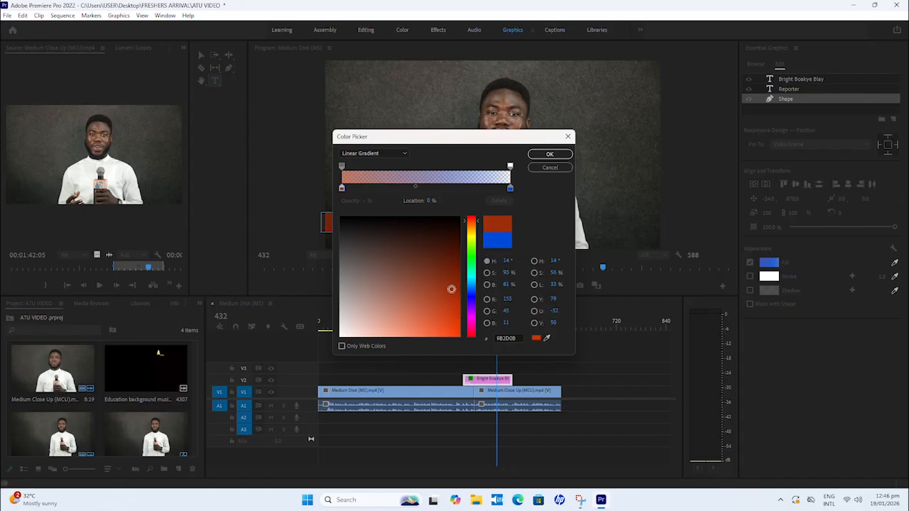
left_click(459, 258)
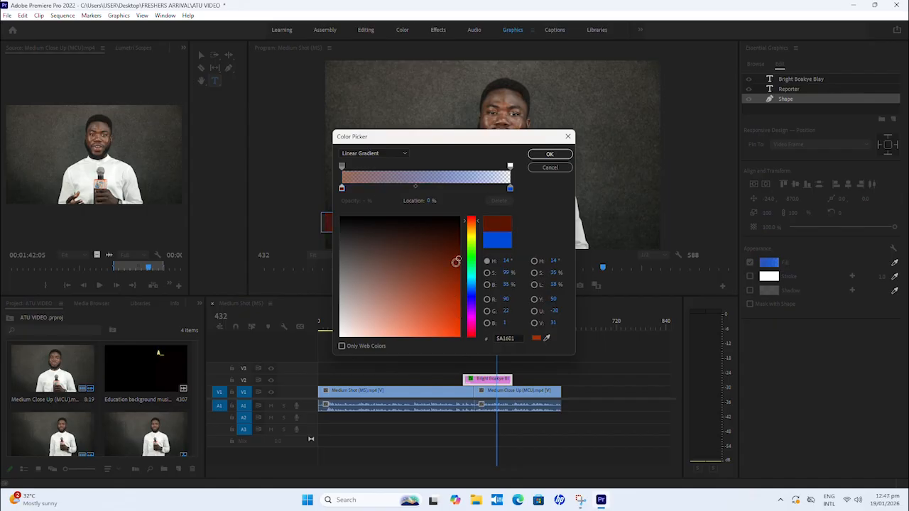
left_click(472, 336)
left_click(459, 328)
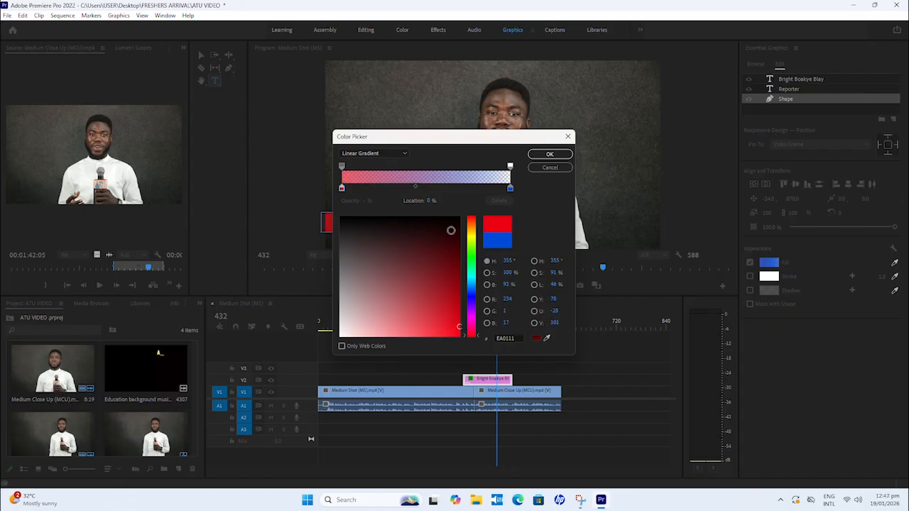
left_click_drag(342, 166, 510, 167)
left_click_drag(342, 188, 489, 188)
left_click(447, 261)
left_click(547, 155)
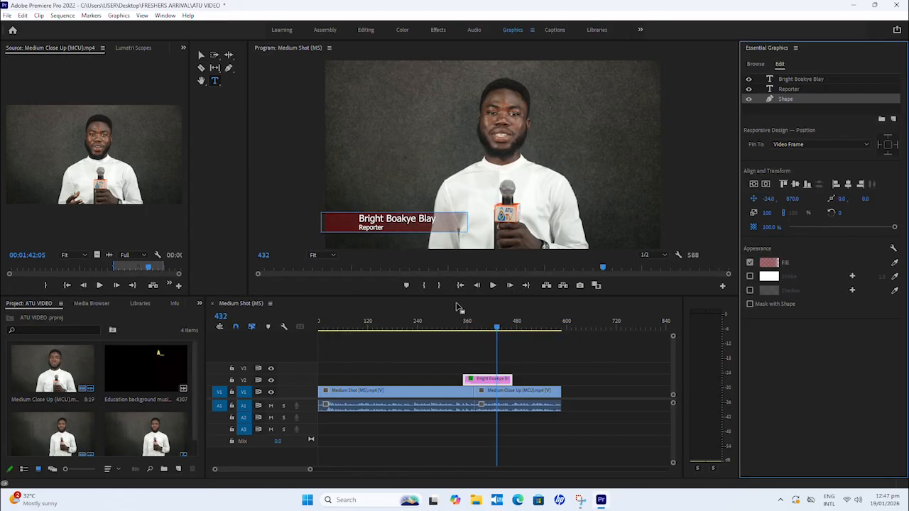
Step: Play the recoloured lower third across the cut up to frame 409, and delete the lower third graphic from V2
left_click(451, 327)
key("space")
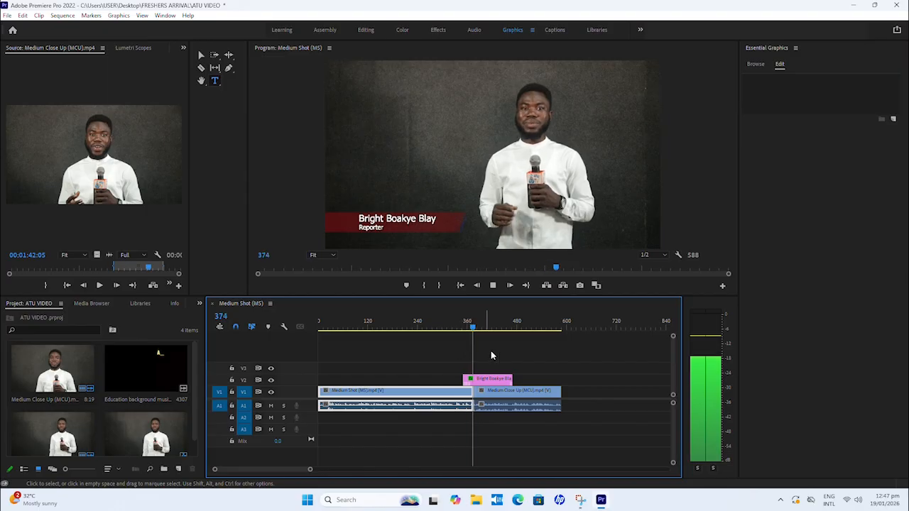
left_click(561, 384)
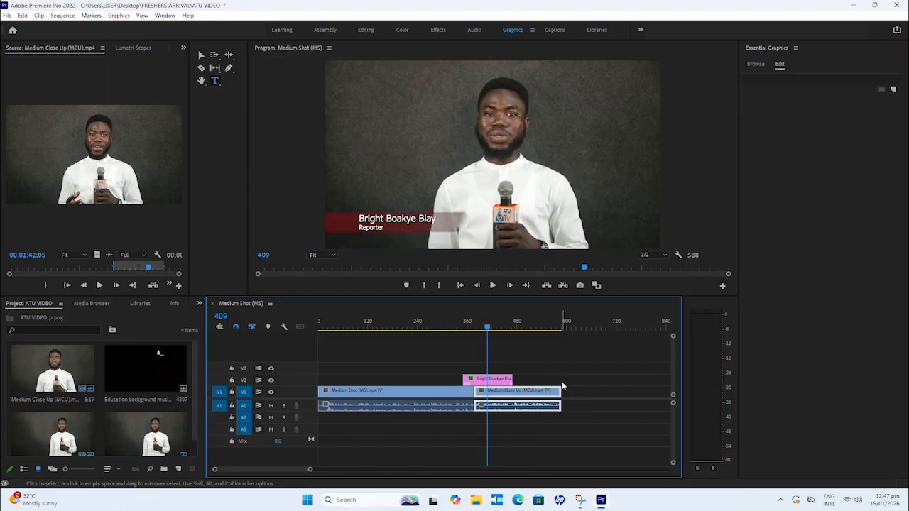
left_click(500, 380)
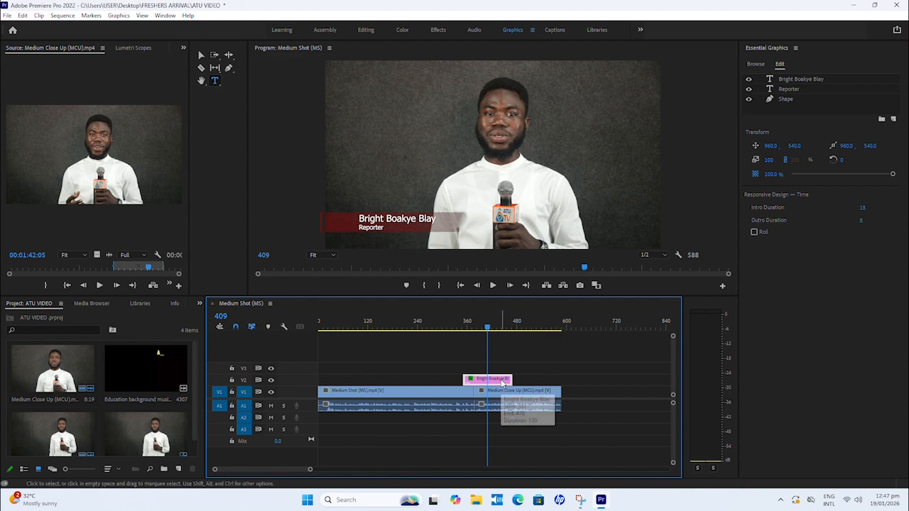
key("Delete")
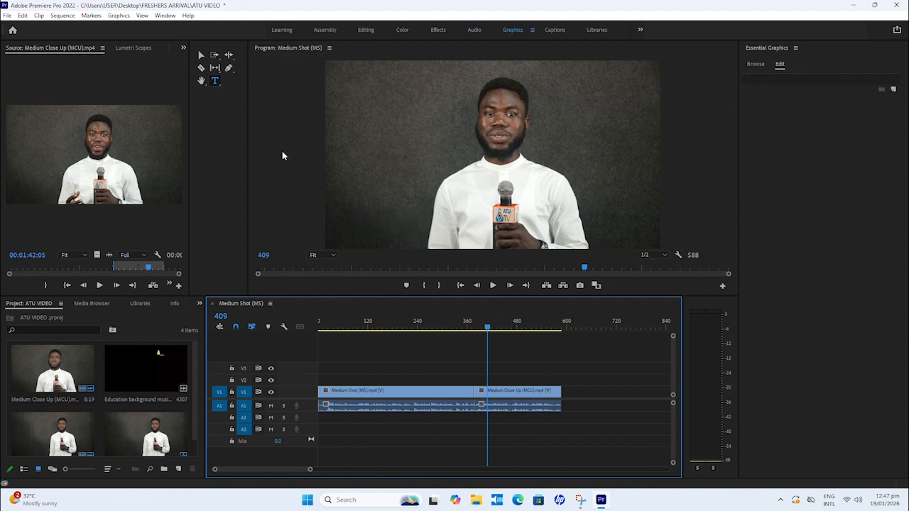
Step: Create a 1920 x 1080 legacy title at 24.00 fps named with the presenter's first name, and close its title editor
left_click(7, 15)
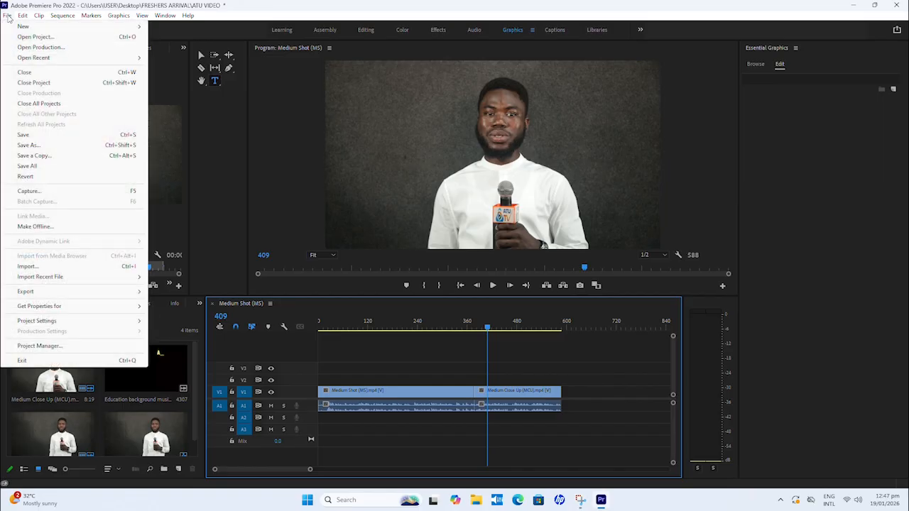
mouse_move(31, 29)
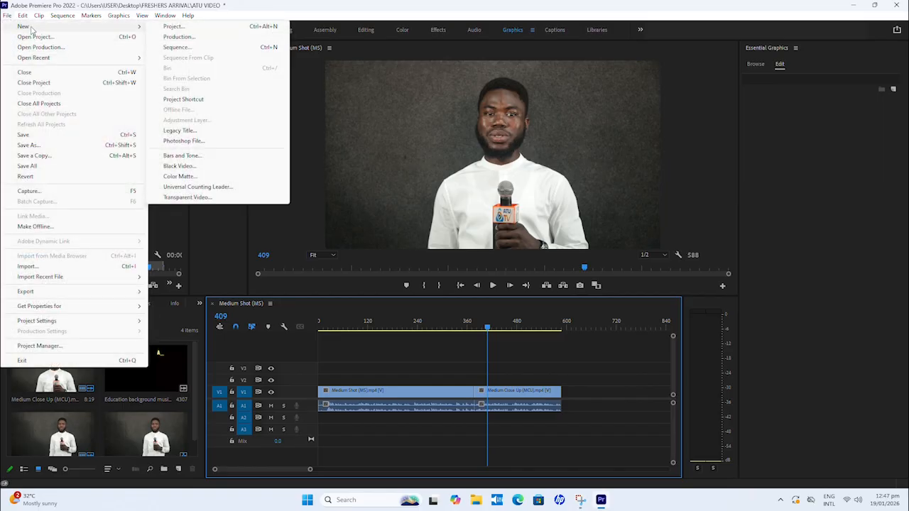
left_click(181, 130)
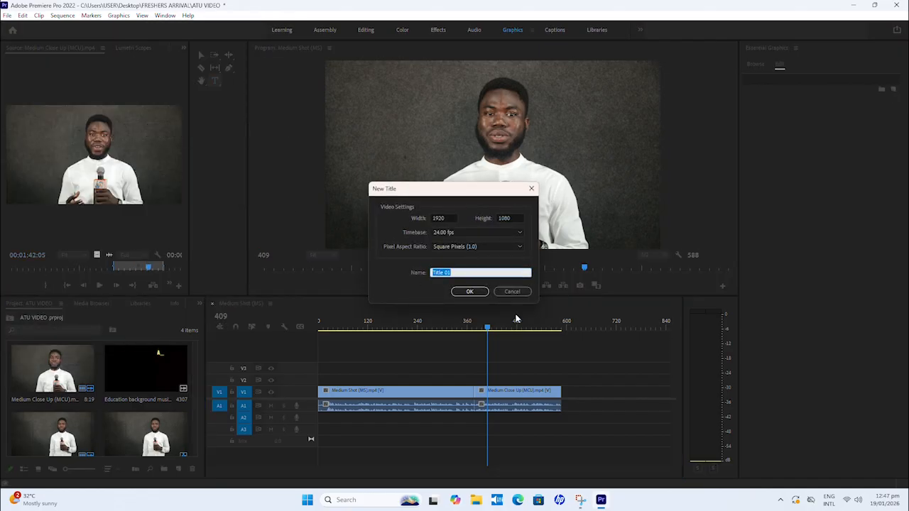
left_click(471, 292)
type("Bright")
left_click(468, 292)
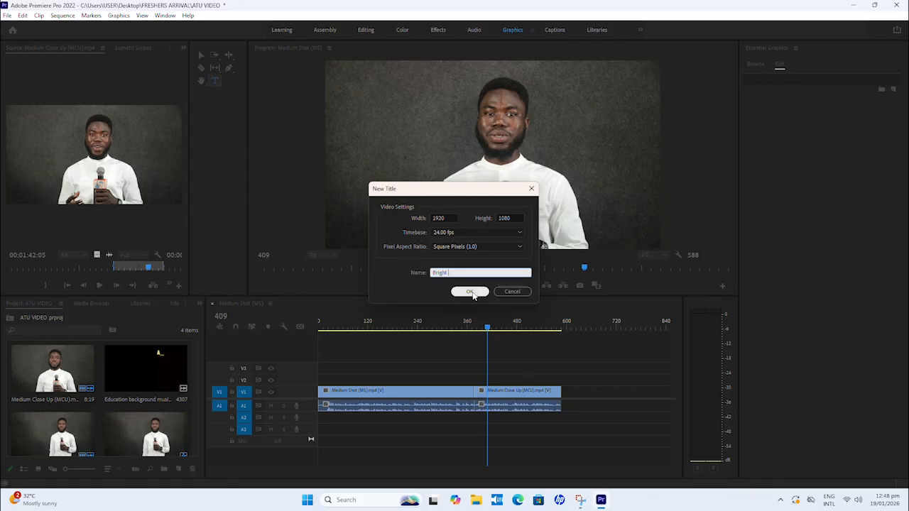
left_click(471, 292)
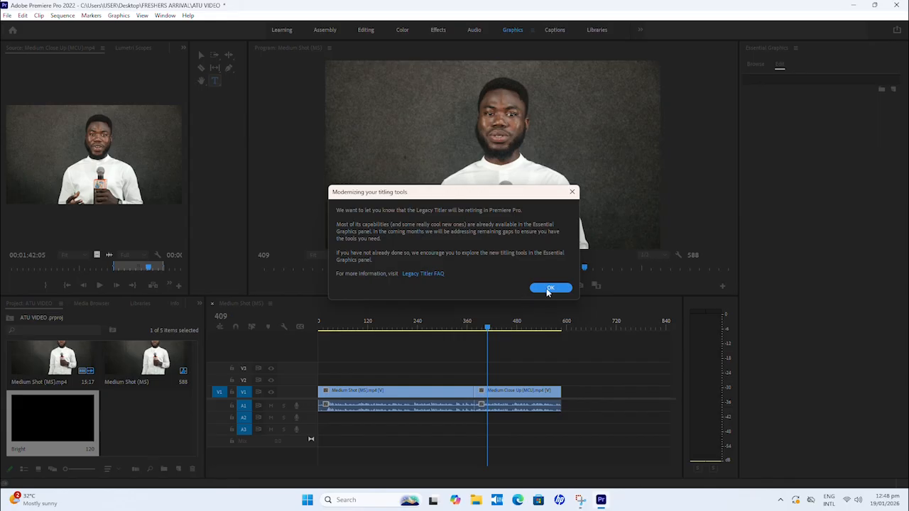
left_click(549, 291)
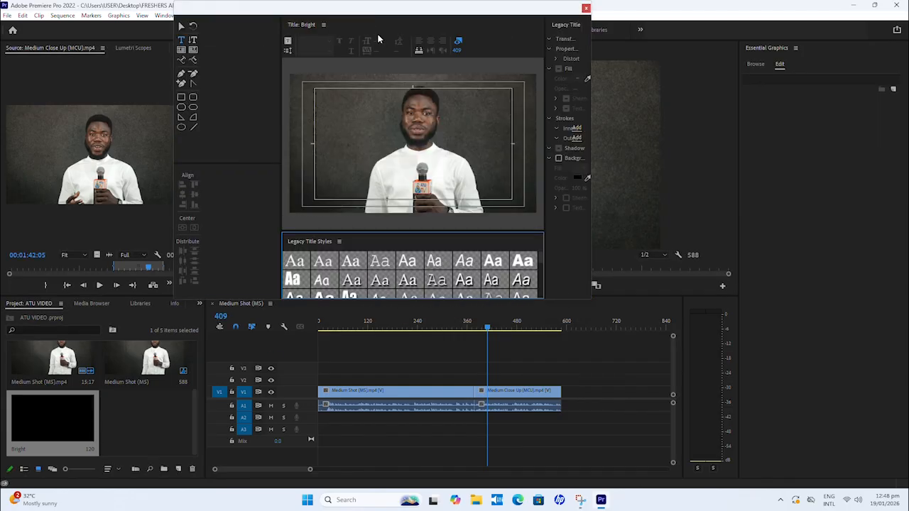
left_click_drag(327, 13, 378, 74)
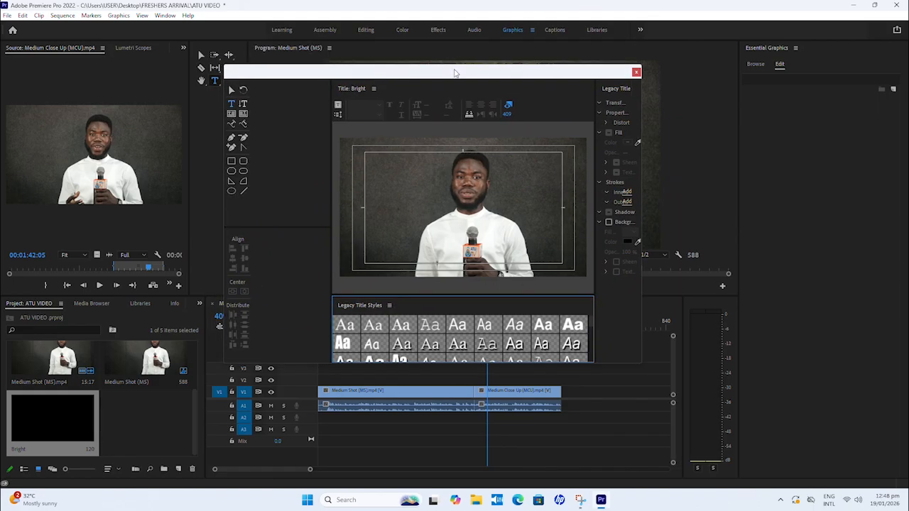
left_click_drag(455, 73, 515, 81)
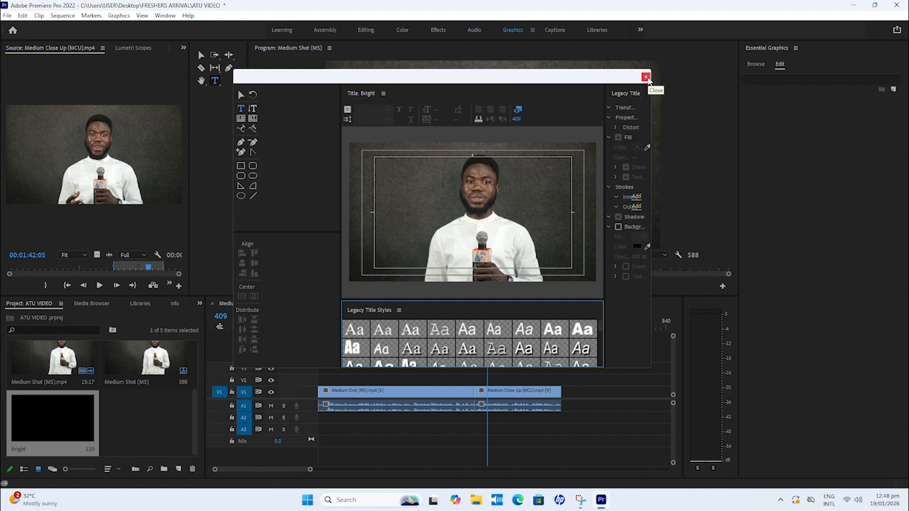
left_click(647, 77)
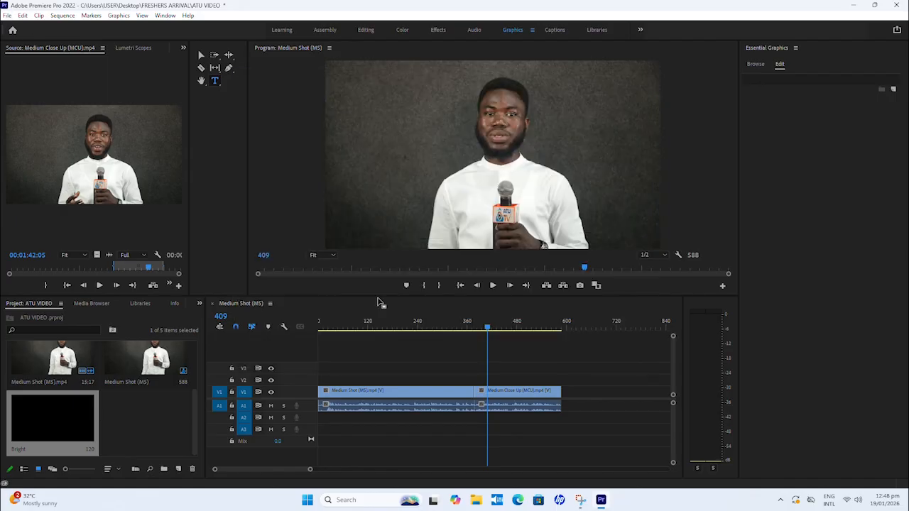
Step: Move the playhead past the last clip to frame 633 and create a second legacy title with the default settings
left_click_drag(488, 329, 580, 331)
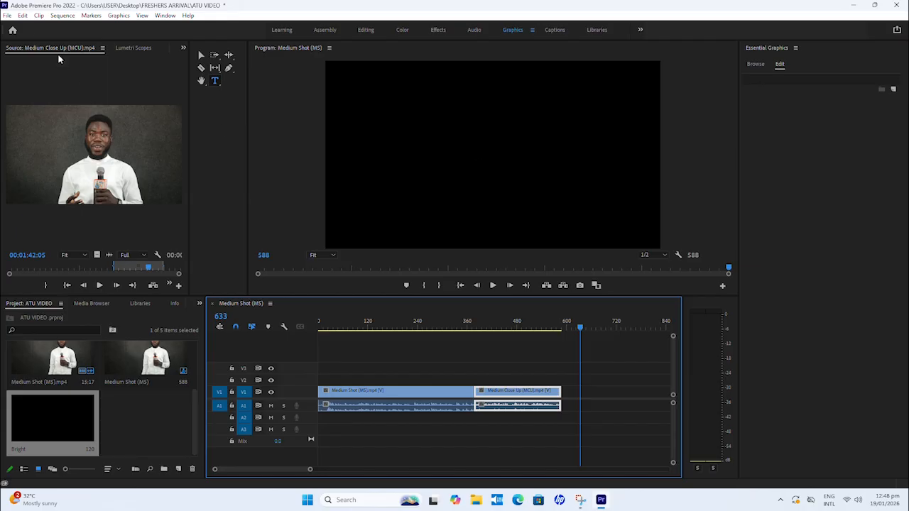
left_click(8, 17)
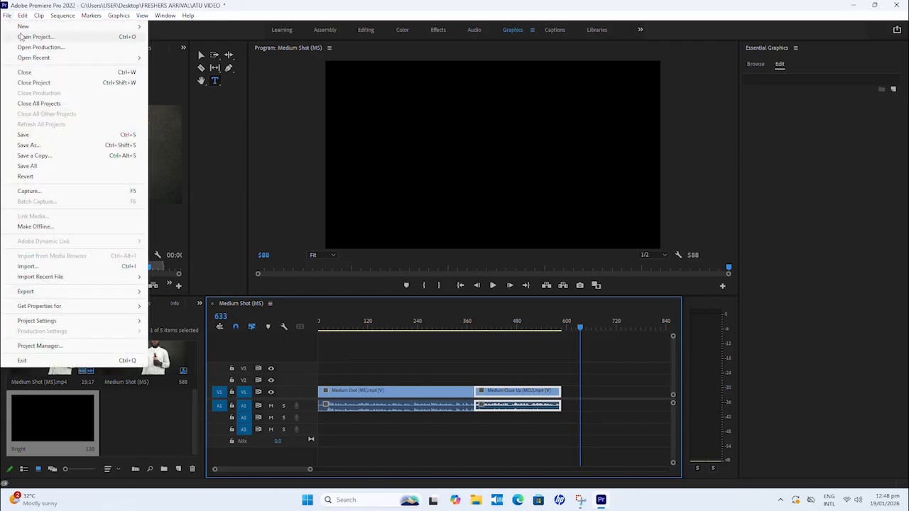
mouse_move(28, 27)
left_click(181, 131)
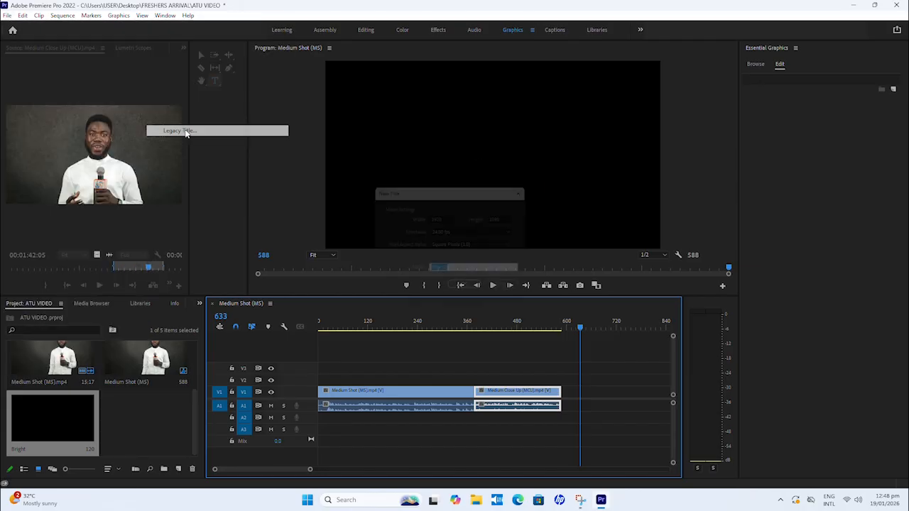
left_click(469, 292)
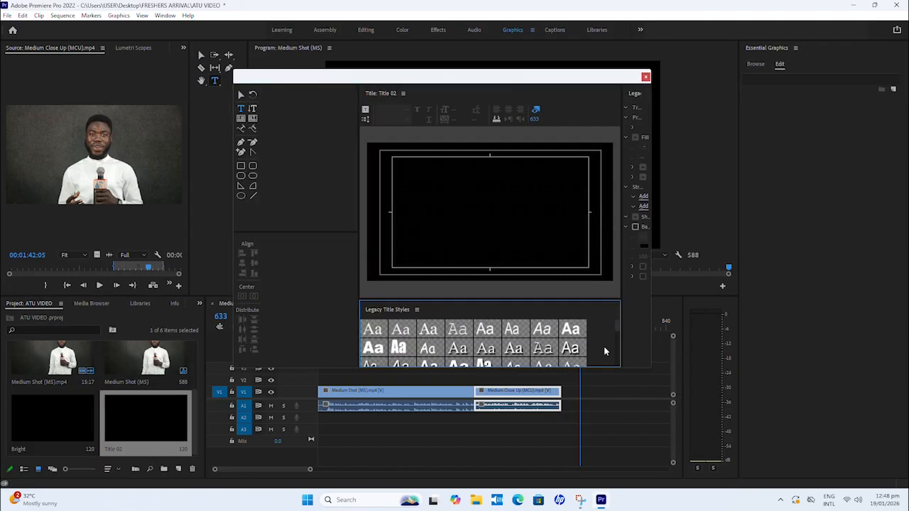
left_click_drag(478, 78, 502, 65)
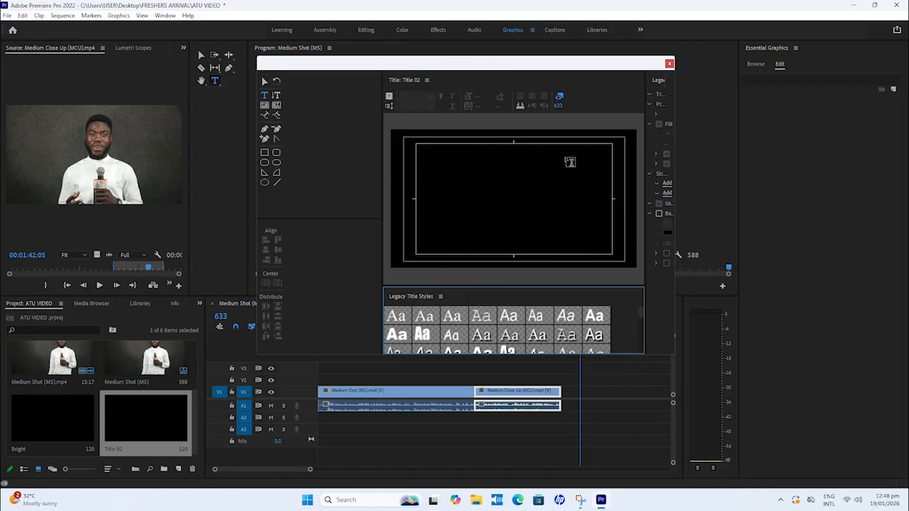
mouse_move(533, 66)
left_mouse_down()
mouse_move(503, 68)
mouse_move(521, 69)
left_mouse_up()
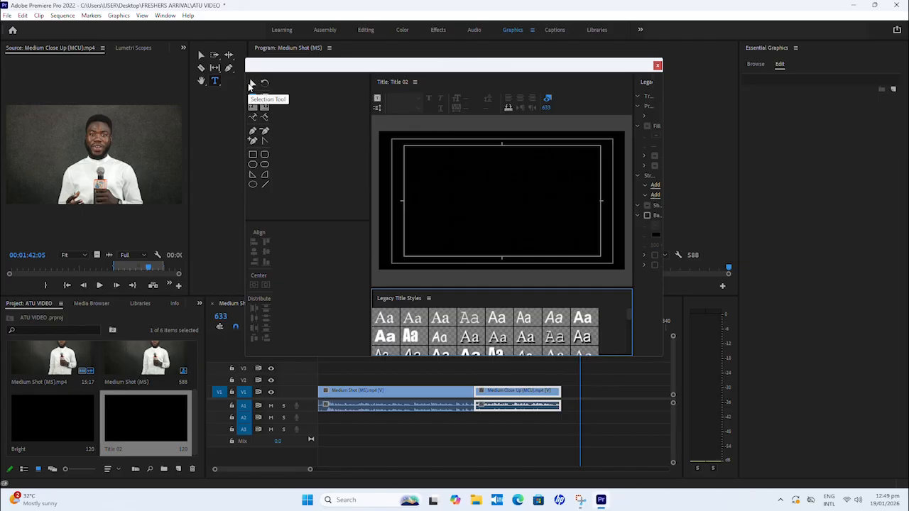
left_click(253, 155)
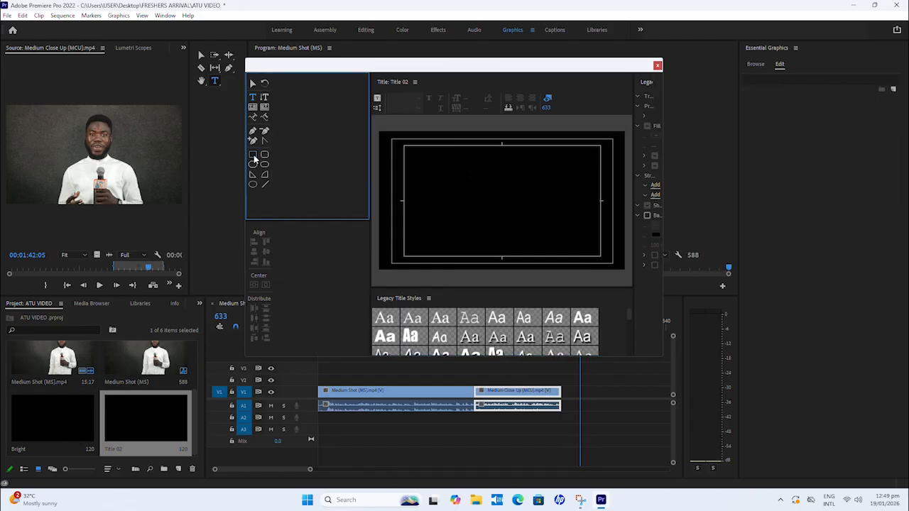
left_click_drag(421, 240, 561, 268)
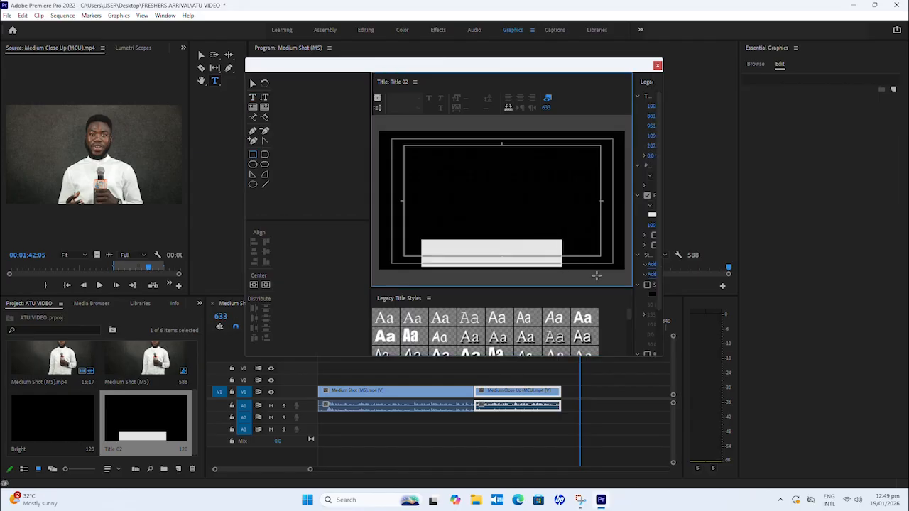
key("ctrl+z")
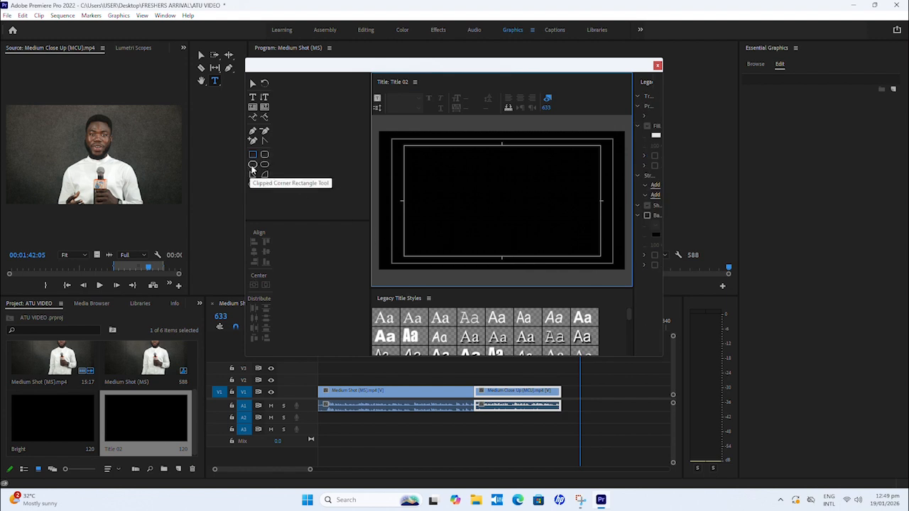
left_click(265, 176)
left_click_drag(419, 236, 573, 273)
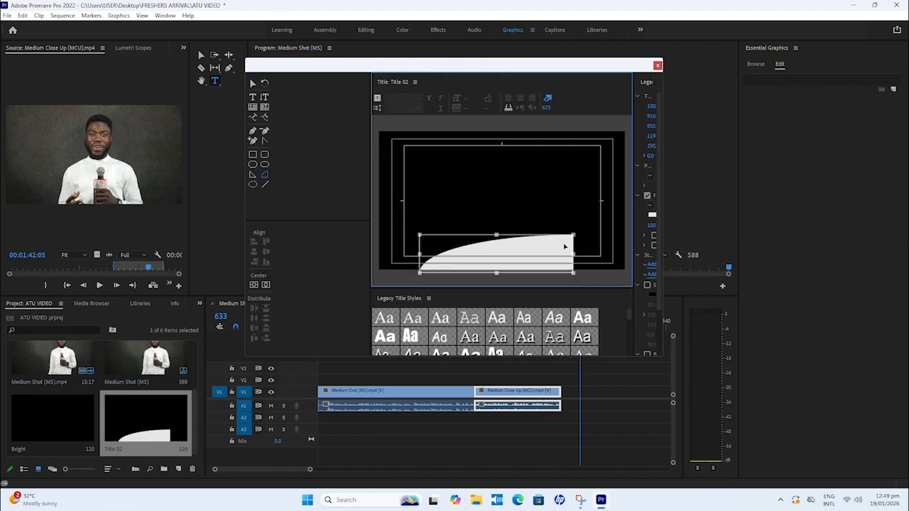
key("Delete")
Step: Draw a white rectangle about 1028 px wide and 193 px high in the title's lower left, starting at the inner safe margin
left_click(252, 154)
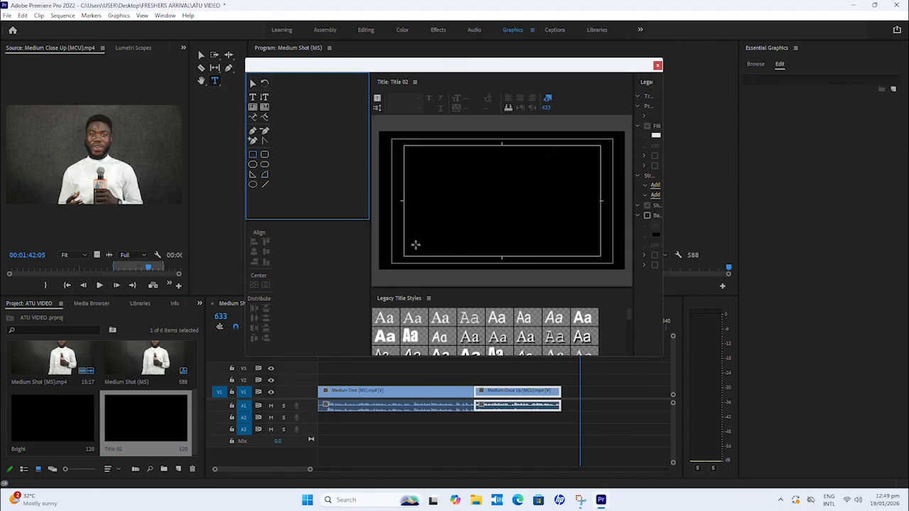
left_click_drag(408, 239, 537, 266)
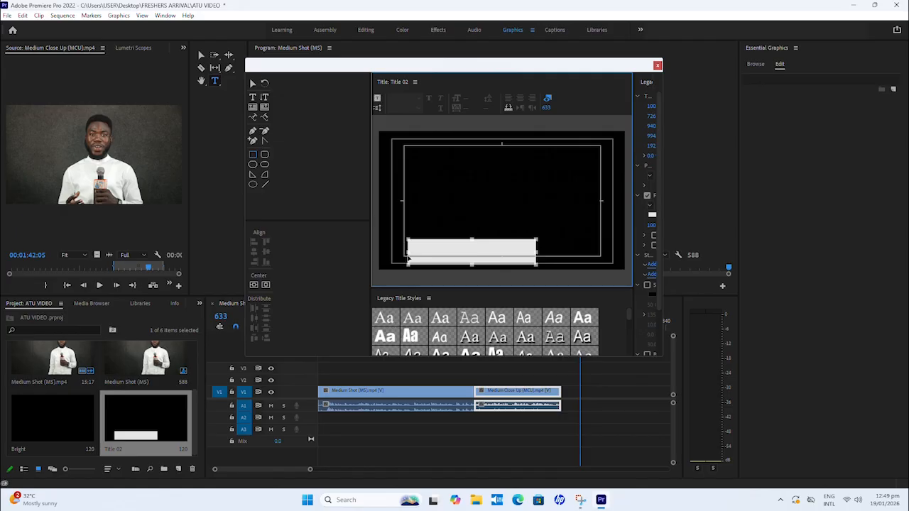
left_click_drag(409, 252, 402, 253)
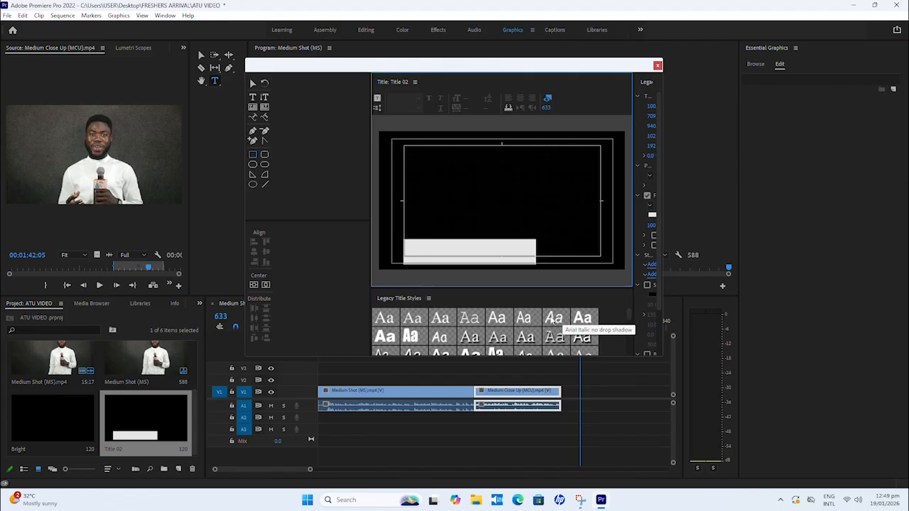
Step: Widen the legacy title properties area and the title editor window to show the rectangle's full settings
left_click(630, 314)
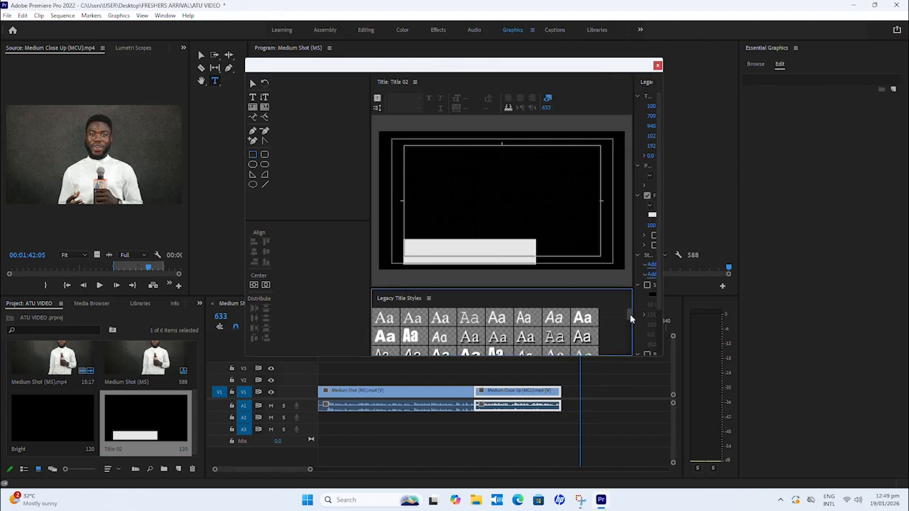
mouse_move(628, 313)
left_mouse_down()
mouse_move(631, 332)
mouse_move(625, 302)
left_mouse_up()
left_click_drag(637, 183, 560, 192)
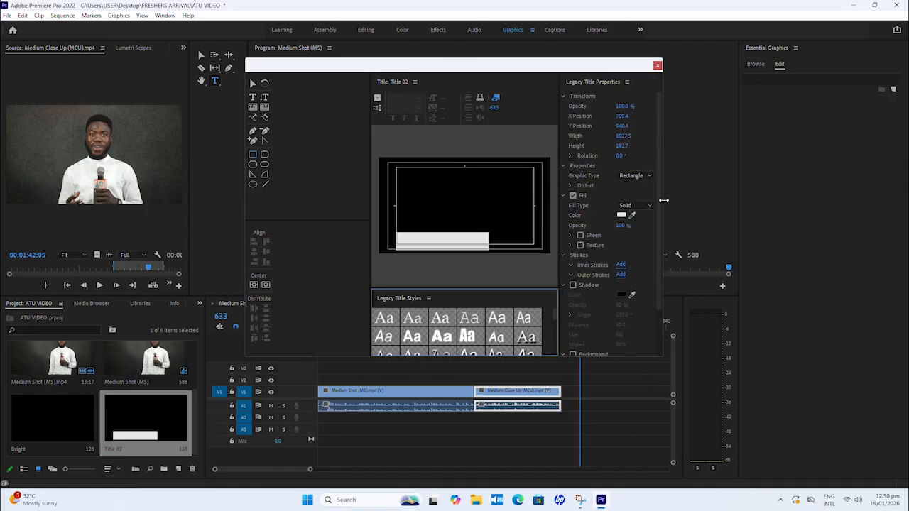
left_click_drag(664, 200, 782, 192)
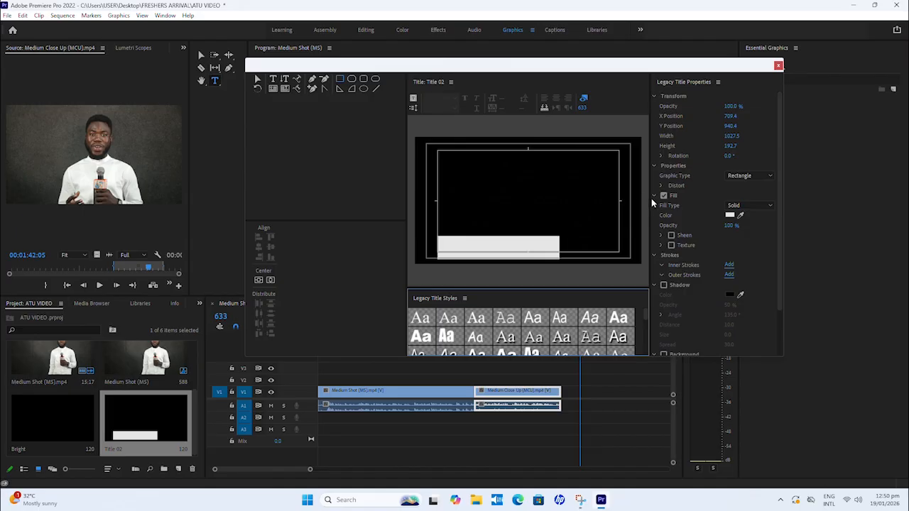
Step: Fill the lower-third rectangle with dark red (#780606) and shrink it to about 848 px wide and 175 px high
left_click_drag(652, 203, 669, 212)
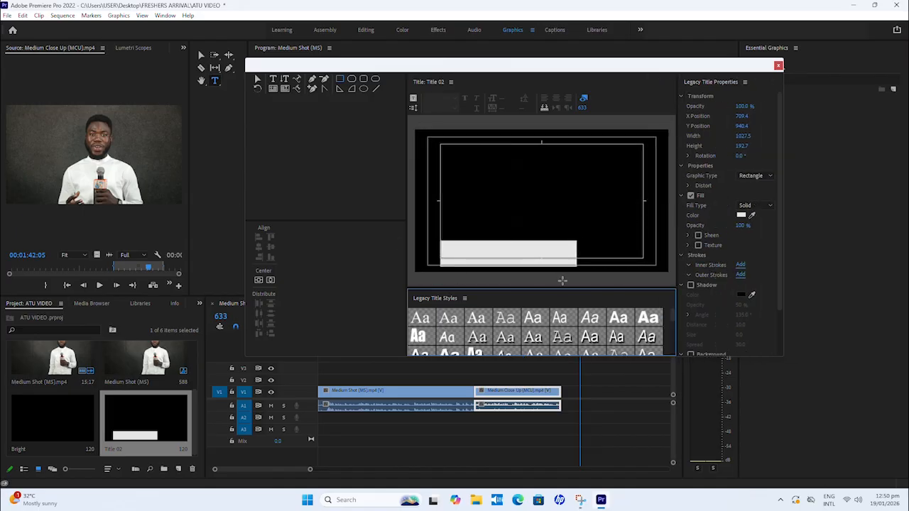
left_click(257, 80)
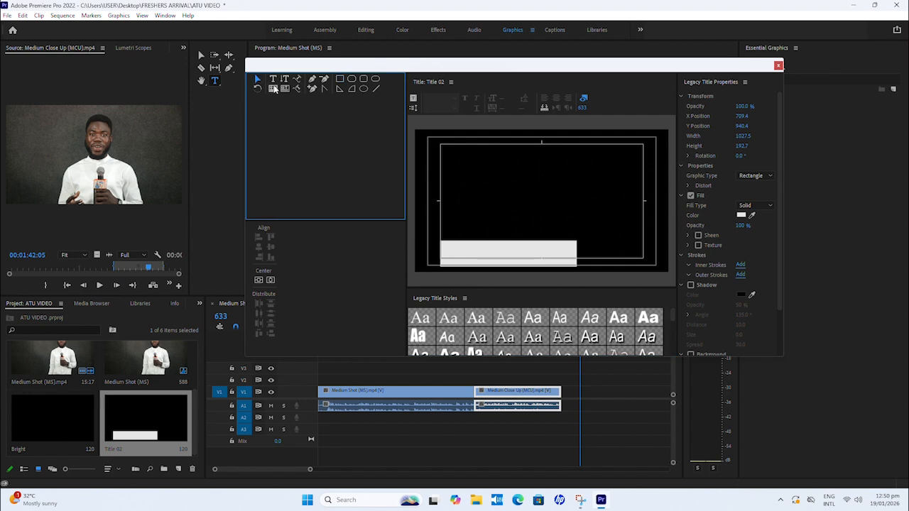
left_click(510, 257)
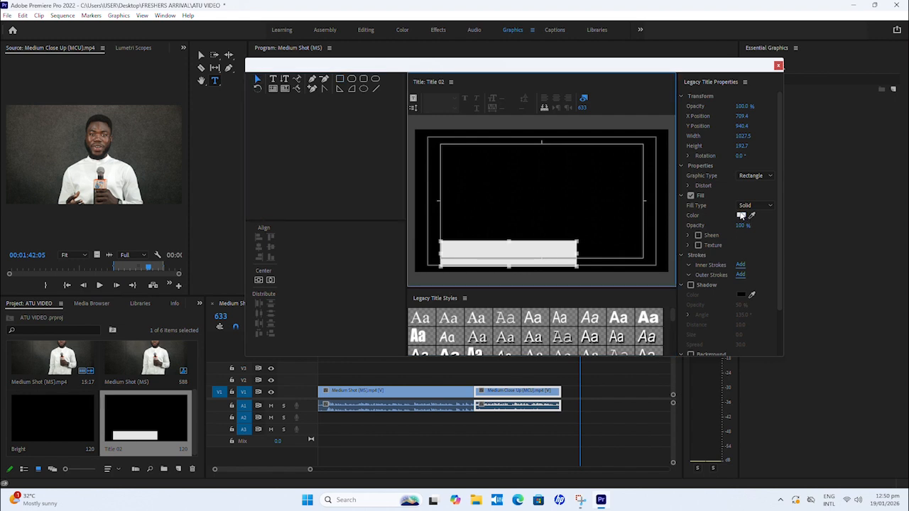
left_click(742, 216)
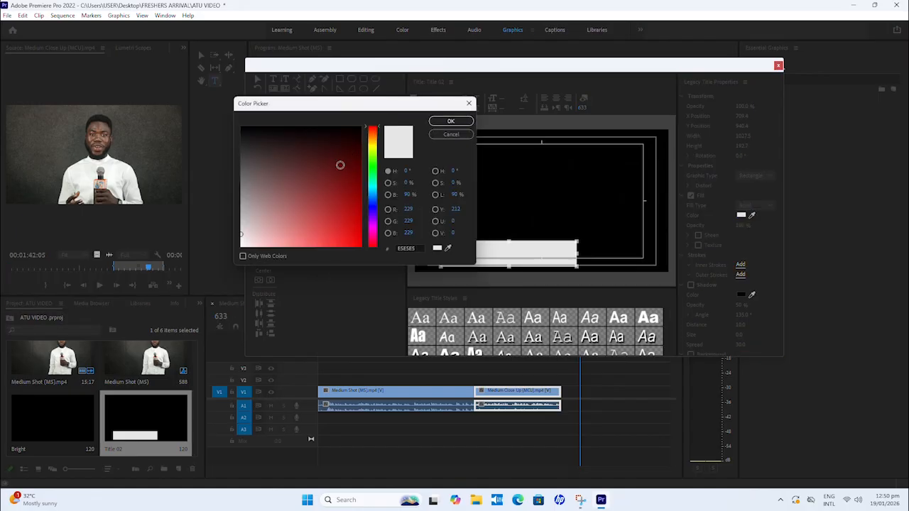
left_click(358, 188)
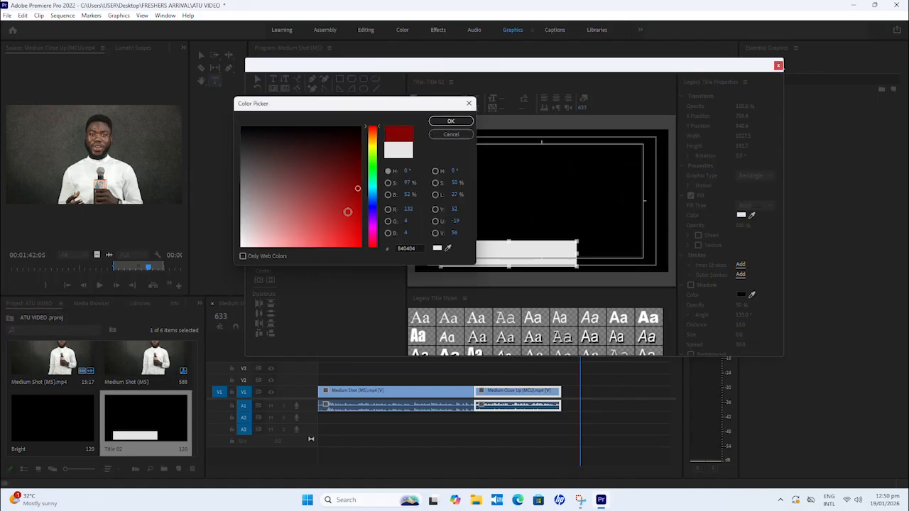
mouse_move(348, 212)
left_mouse_down()
mouse_move(321, 197)
mouse_move(358, 191)
mouse_move(331, 190)
mouse_move(354, 213)
mouse_move(355, 182)
left_mouse_up()
left_click(353, 179)
left_click(451, 122)
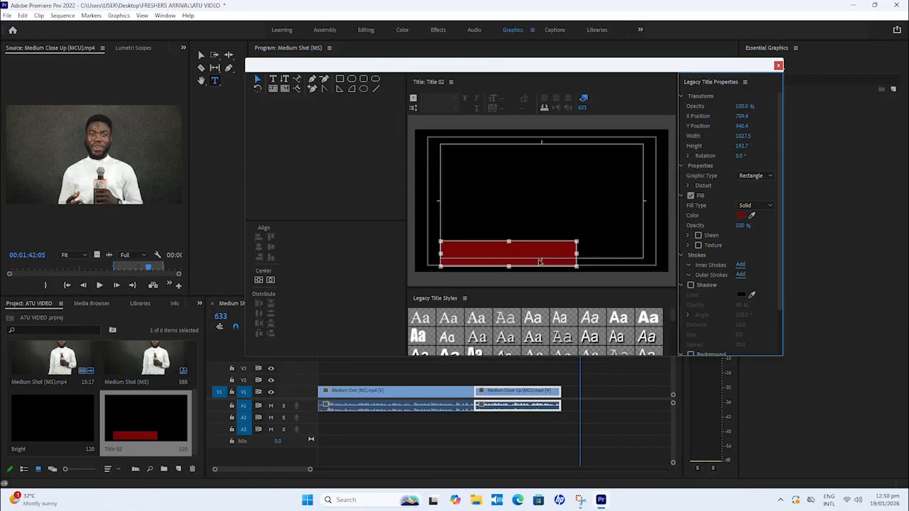
left_click_drag(578, 253, 554, 254)
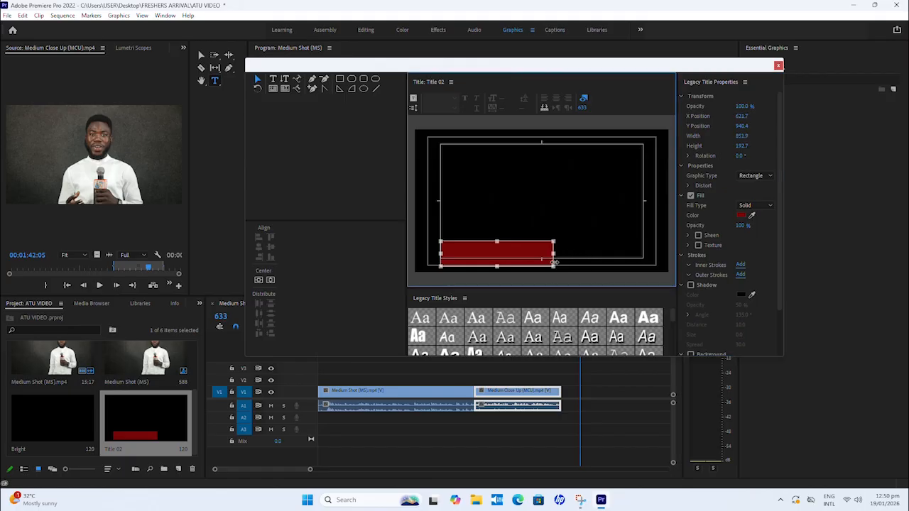
left_click_drag(497, 266, 497, 263)
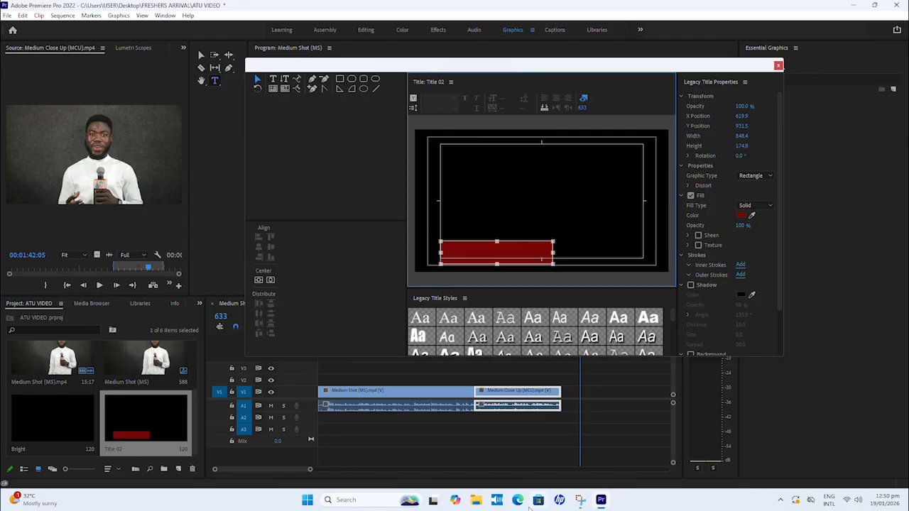
Step: Write the presenter's full name in the Windows search field, copy it, and return to the title editor in Premiere Pro
left_click(366, 502)
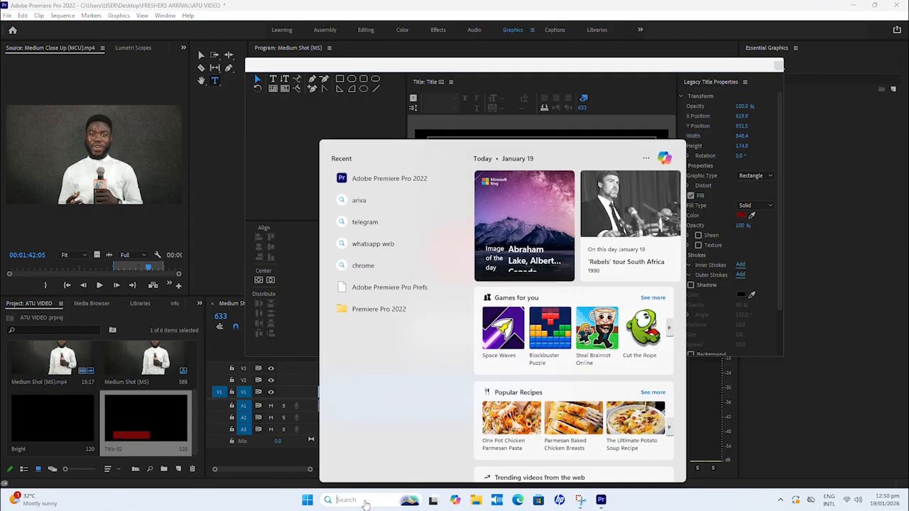
type("Bright")
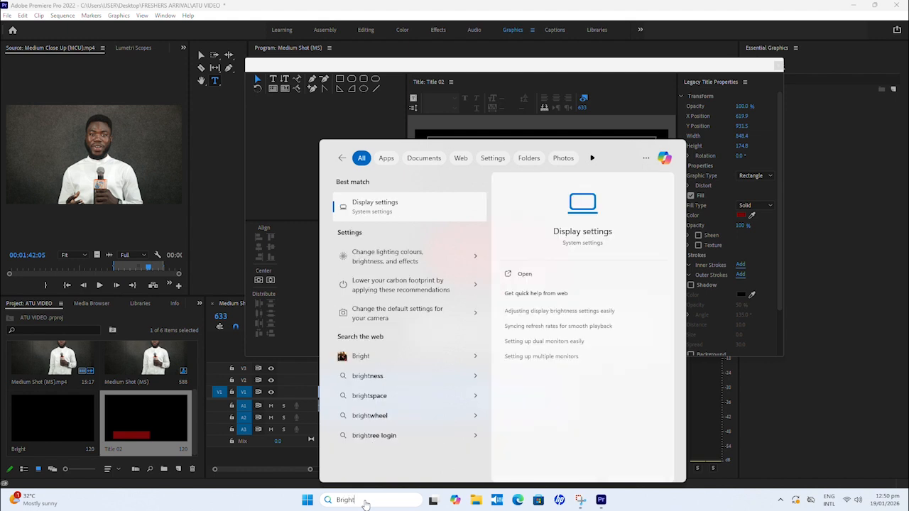
type(" Bo")
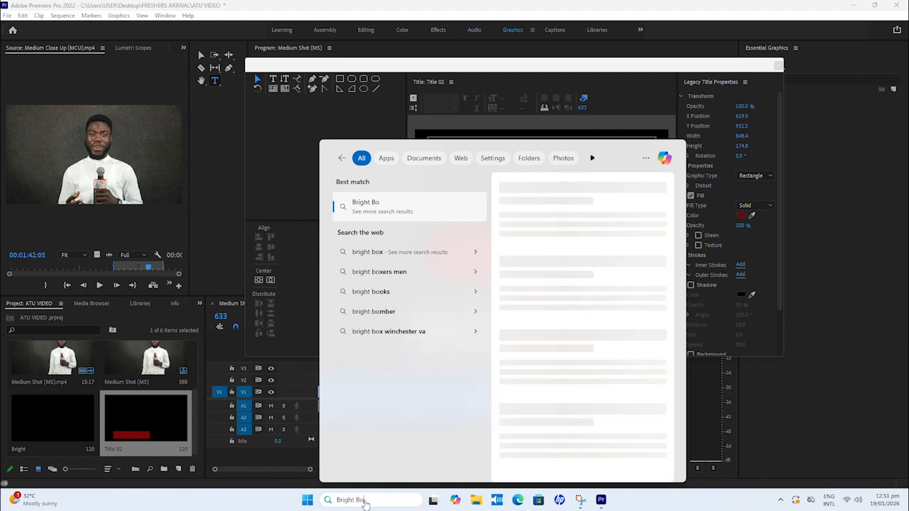
type("akye ")
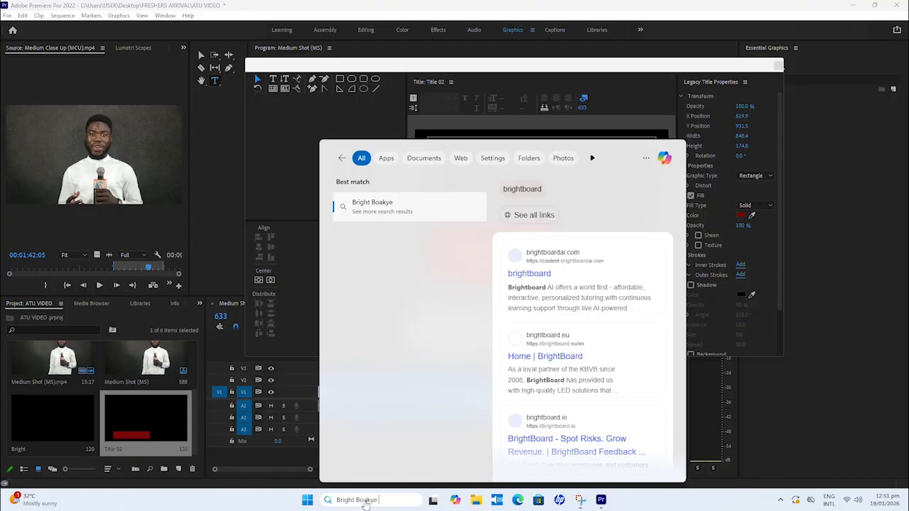
type("Blay")
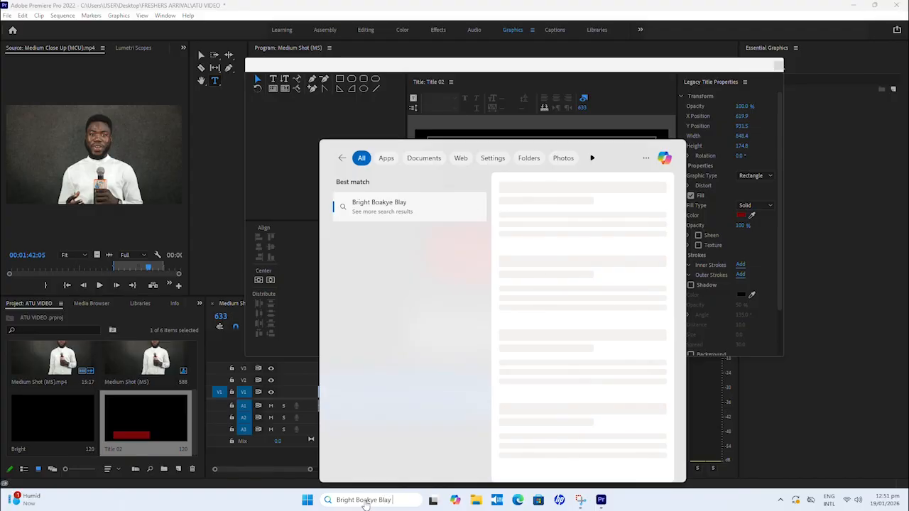
left_click_drag(397, 500, 334, 501)
right_click(343, 500)
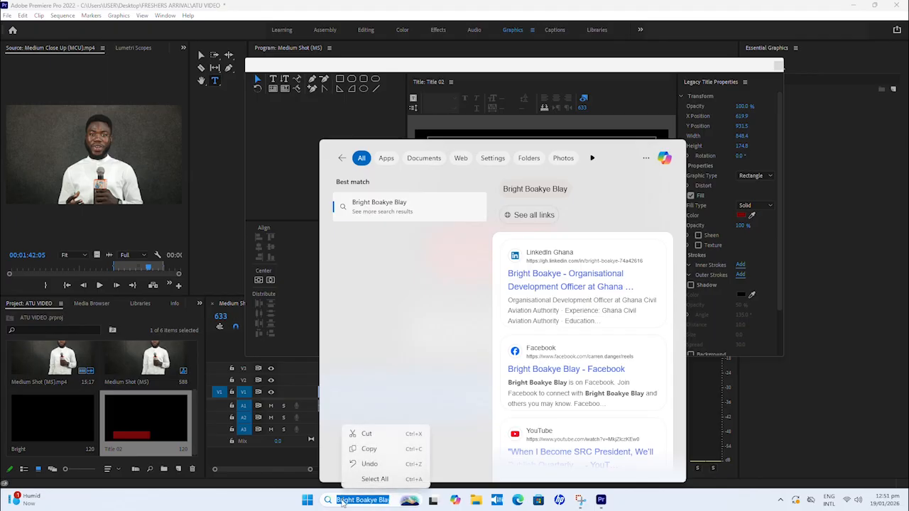
left_click(369, 451)
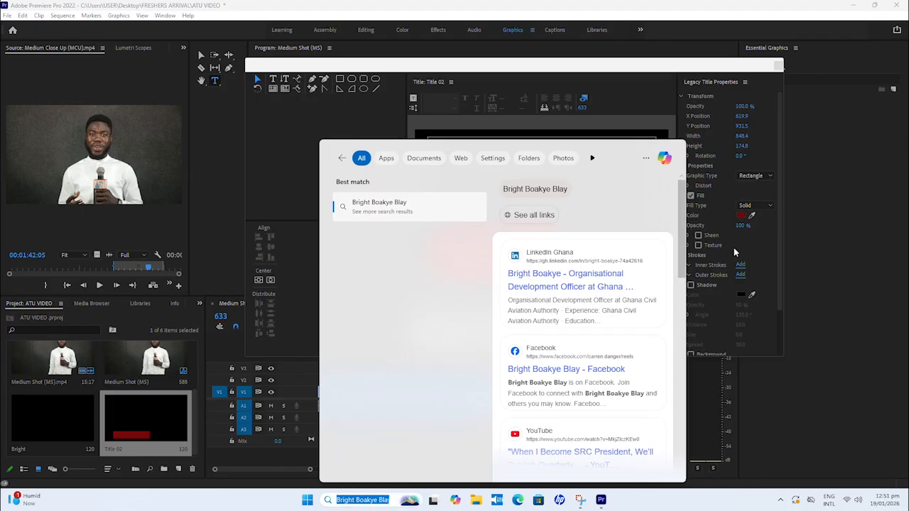
left_click(754, 240)
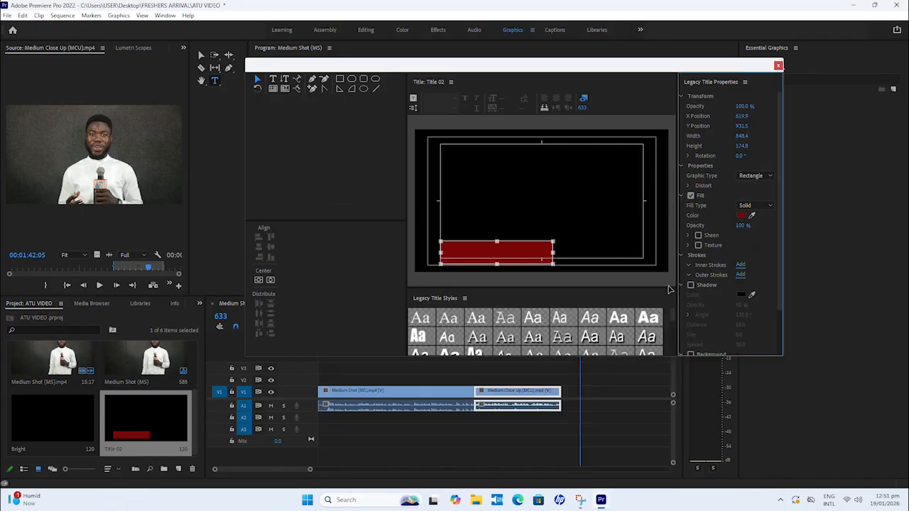
Step: Add a text object at the red rectangle's upper left and paste the copied full name into it
left_click(273, 80)
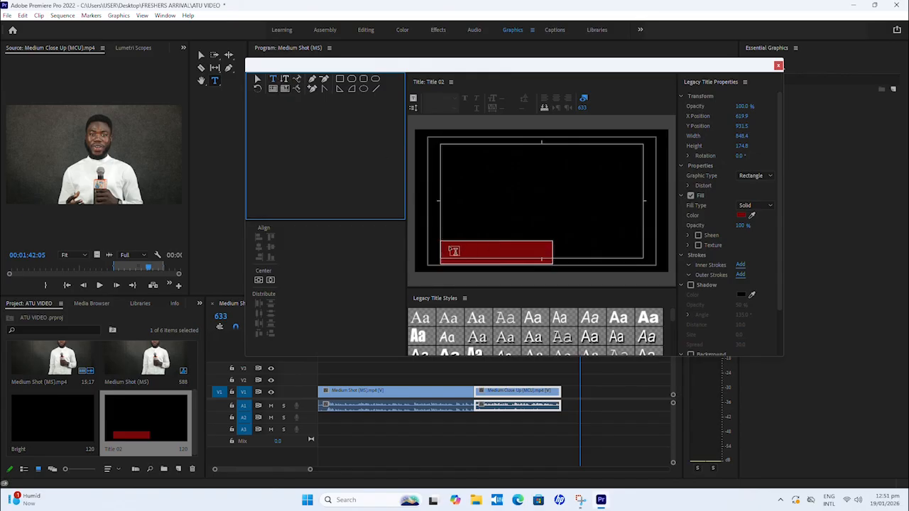
left_click(449, 247)
key("ctrl+v")
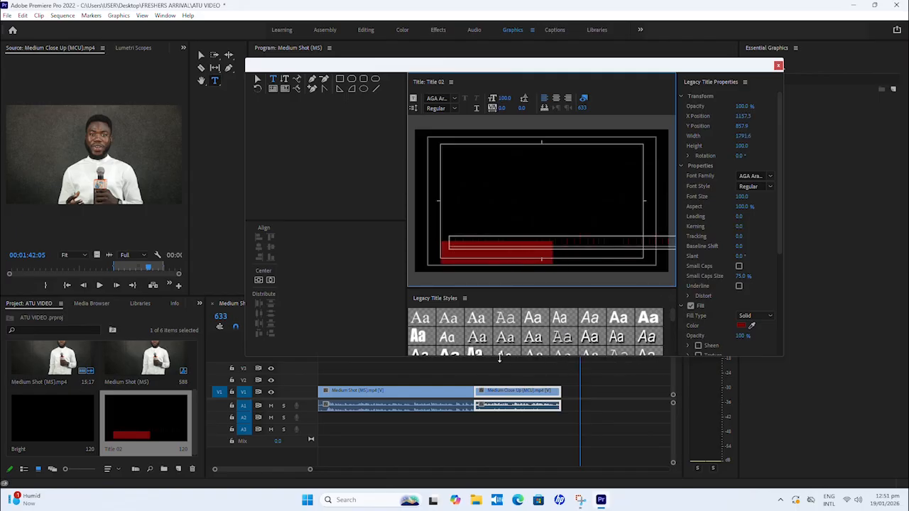
Step: Set the name text's fill to near-white (#FAF4F4) and apply a white regular Palatino title style to it
left_click(741, 326)
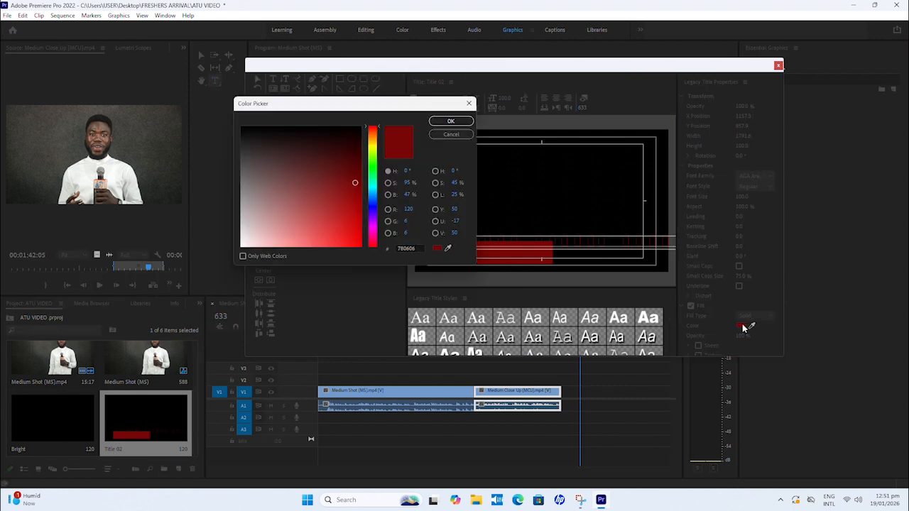
left_click(243, 245)
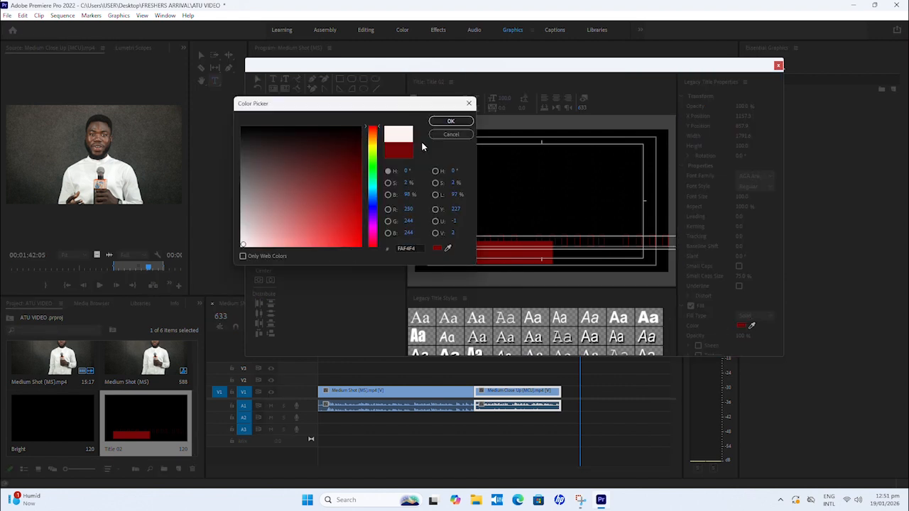
left_click(451, 121)
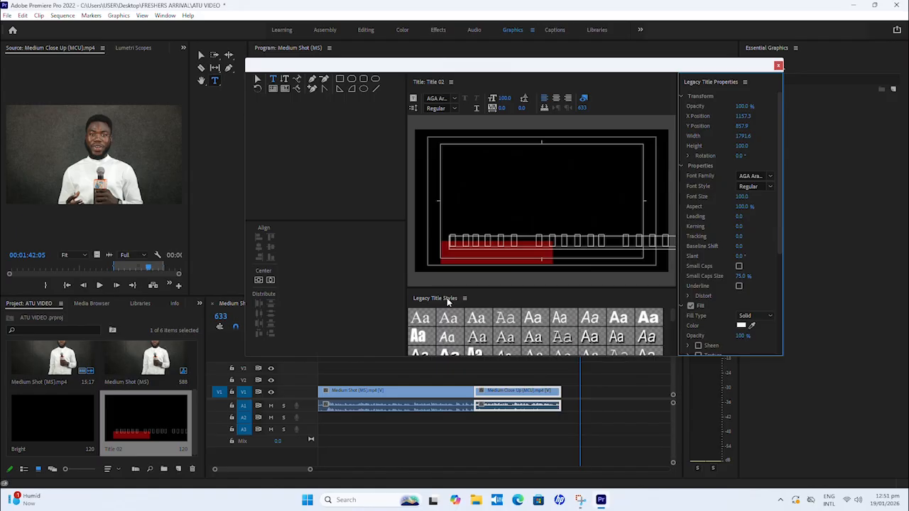
left_click(448, 319)
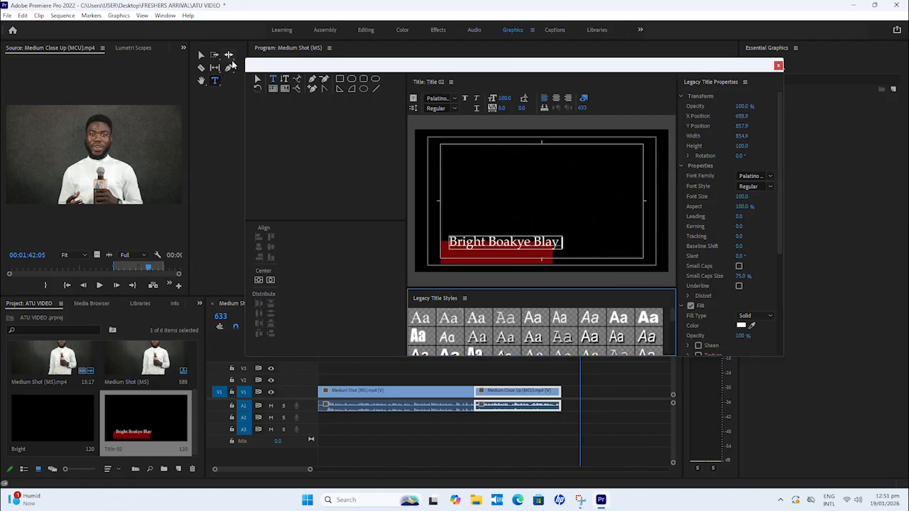
Step: Scale the name text to about font size 85.7 and 85.4% aspect, fitting it inside the red rectangle's upper left
left_click(257, 79)
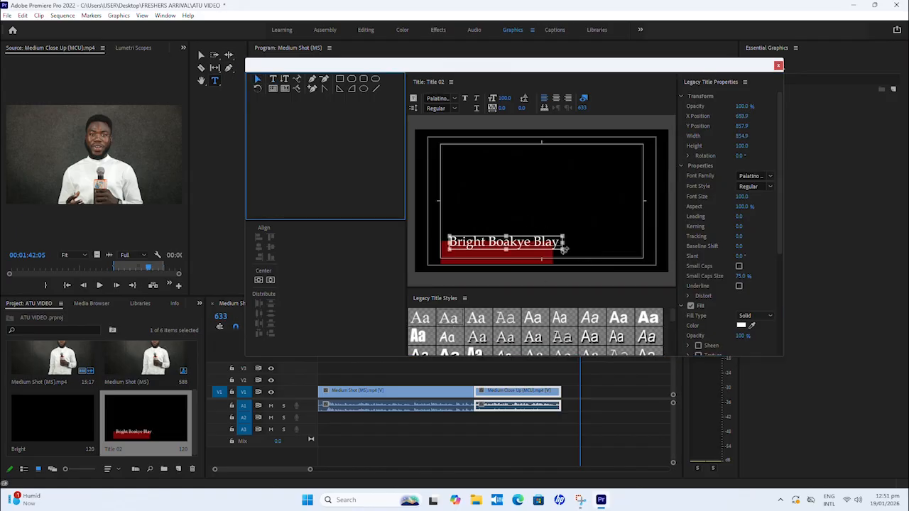
left_click_drag(564, 243, 479, 250)
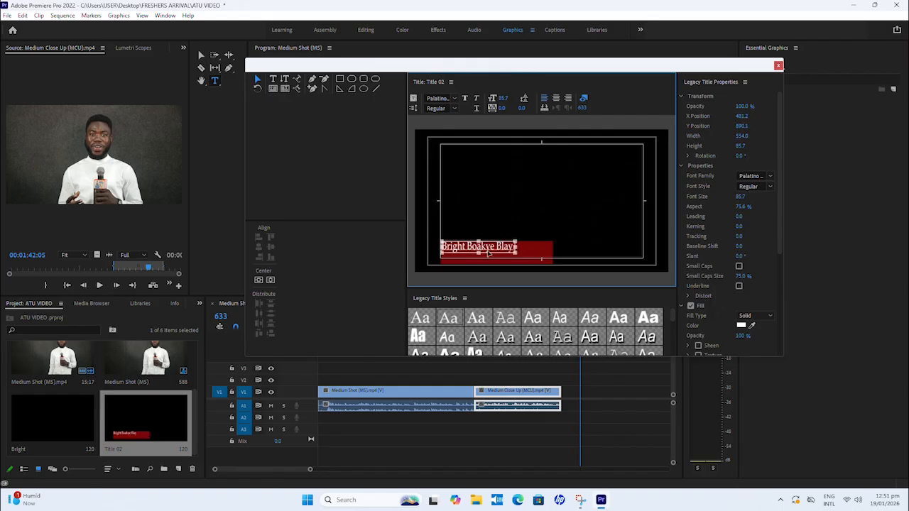
left_click(499, 259)
left_click(516, 250)
left_click(543, 258)
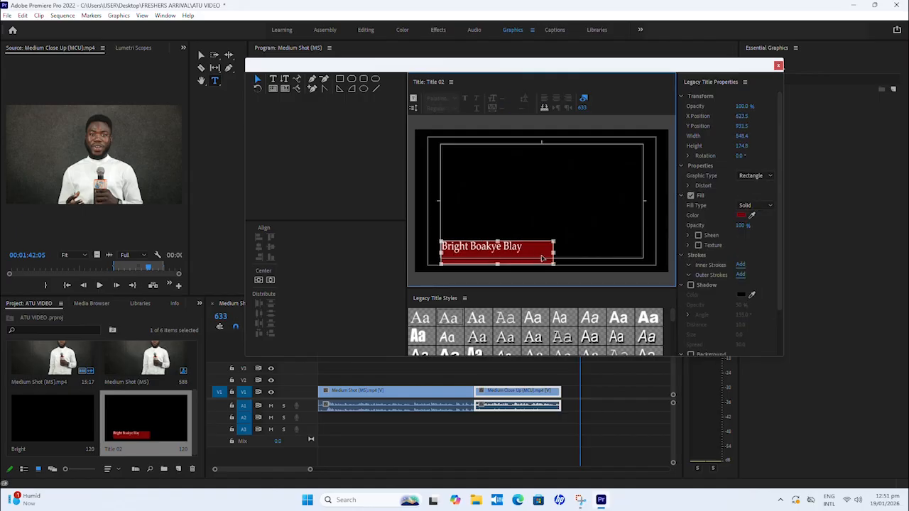
left_click(583, 217)
Step: Add the text "Reporter" in the Palatino Linotype Regular hard drop shadow style, positioned directly beneath the presenter's name
key("t")
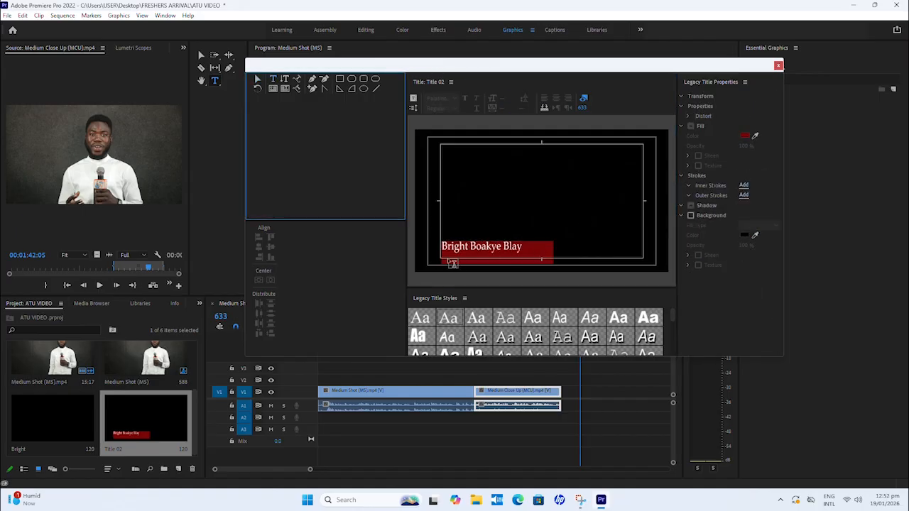
left_click(452, 263)
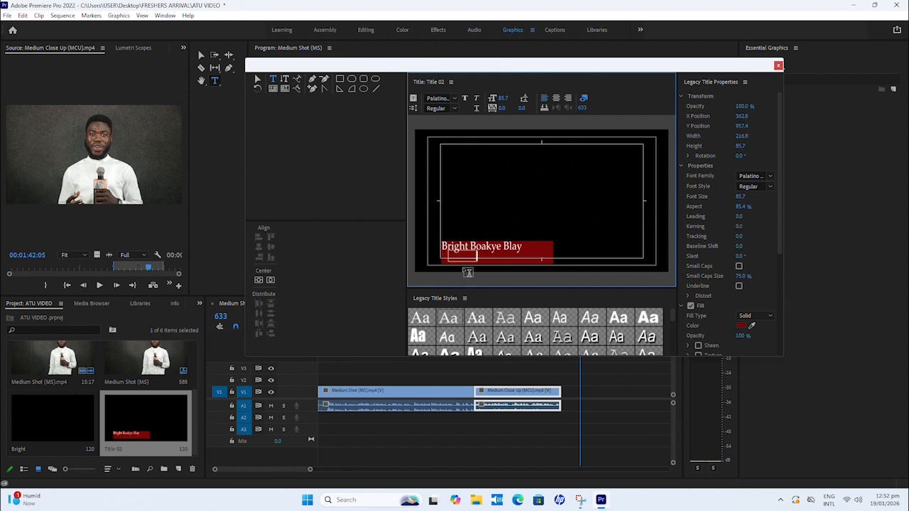
left_click(512, 336)
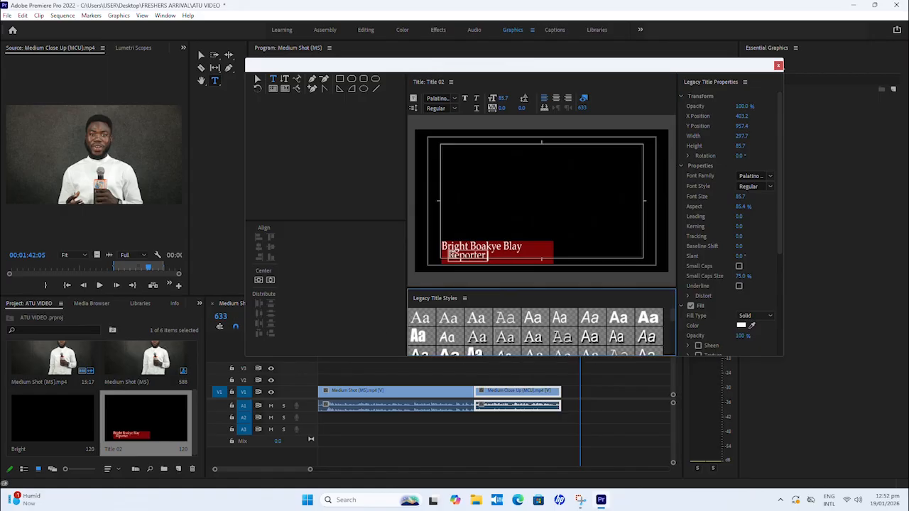
left_click(258, 79)
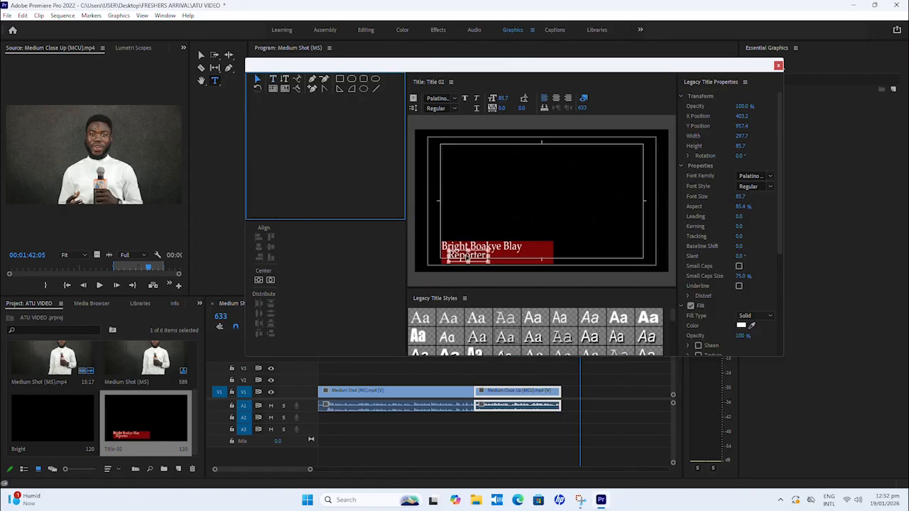
left_click_drag(467, 255, 462, 258)
left_click(559, 217)
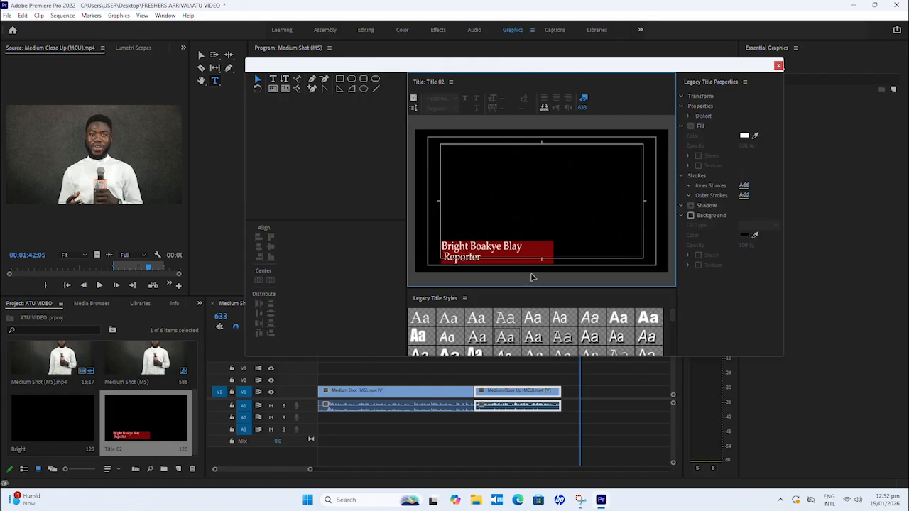
left_click(462, 258)
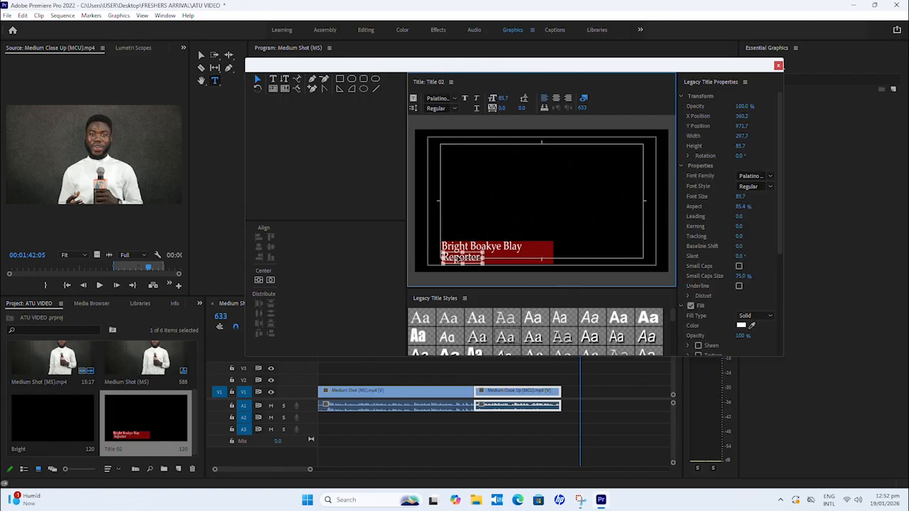
Step: Resize the red rectangle to about 709 px wide and 203 px high so it frames both text lines
left_click(539, 257)
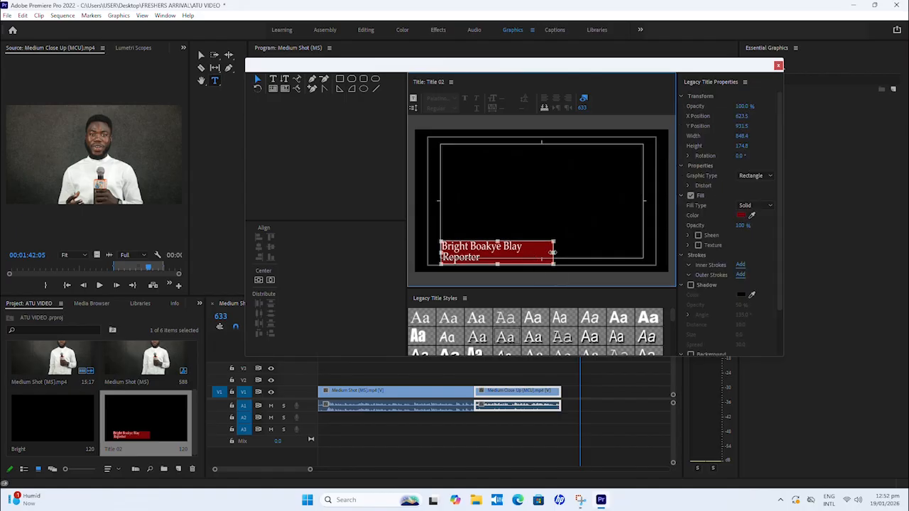
left_click_drag(552, 252, 532, 254)
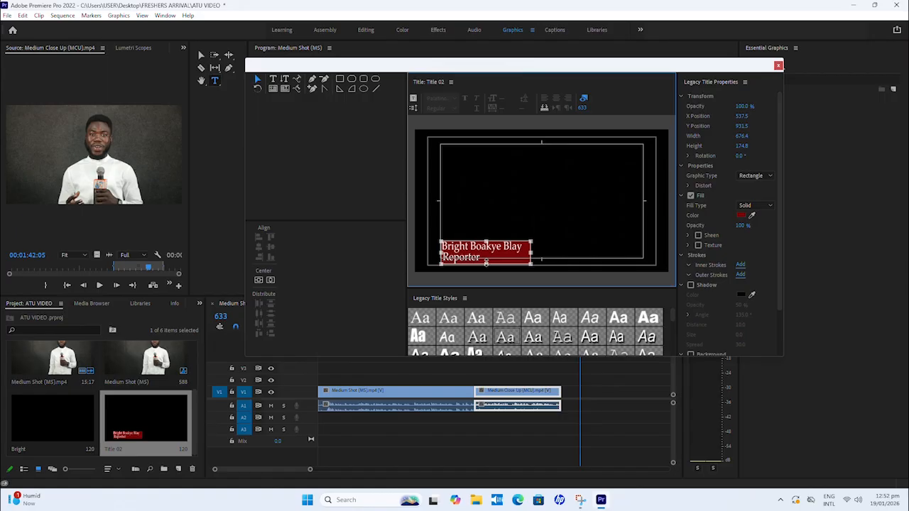
left_click_drag(486, 264, 489, 238)
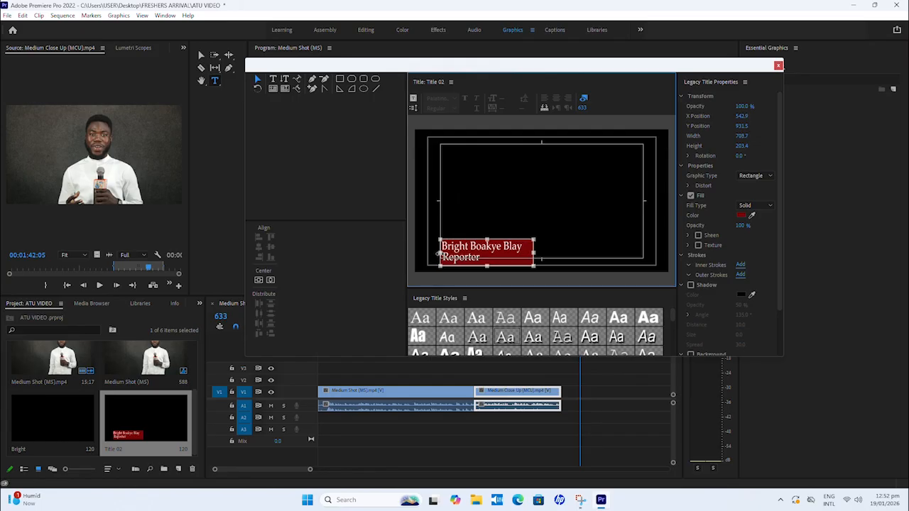
left_click(578, 232)
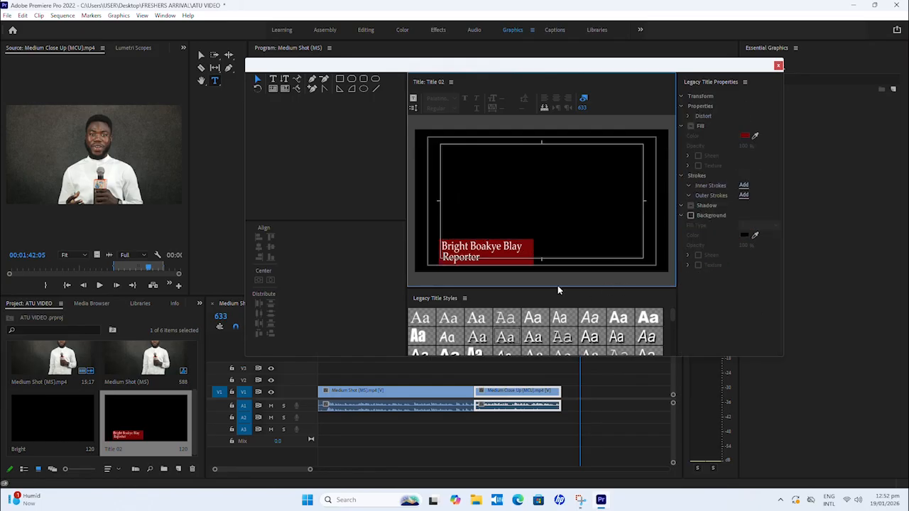
Step: Reduce the red rectangle's height to about 182 px around both text lines and close the title editor
left_click(489, 263)
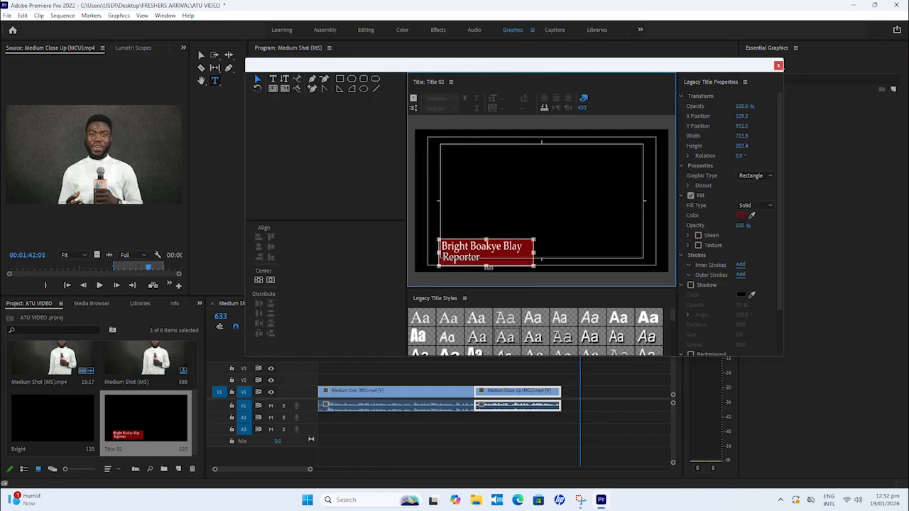
left_click_drag(487, 266, 487, 240)
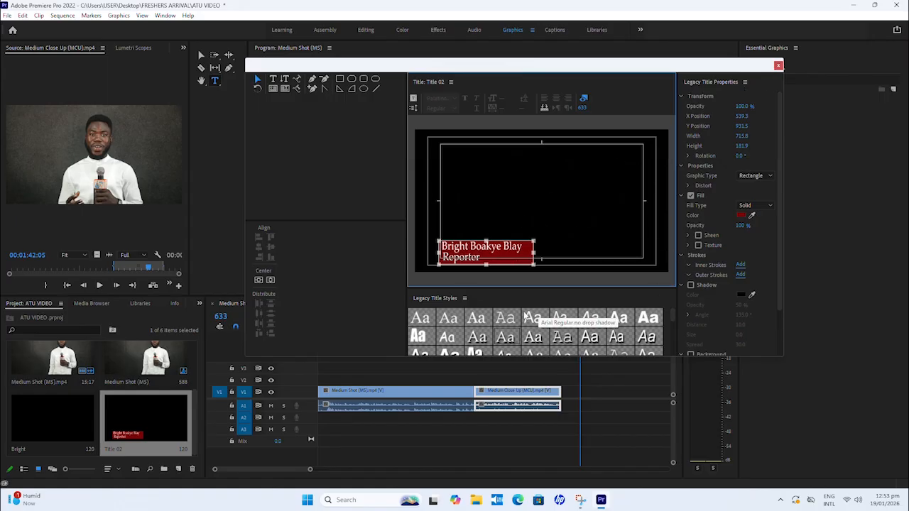
mouse_move(193, 400)
left_mouse_down()
mouse_move(190, 372)
mouse_move(192, 400)
left_mouse_up()
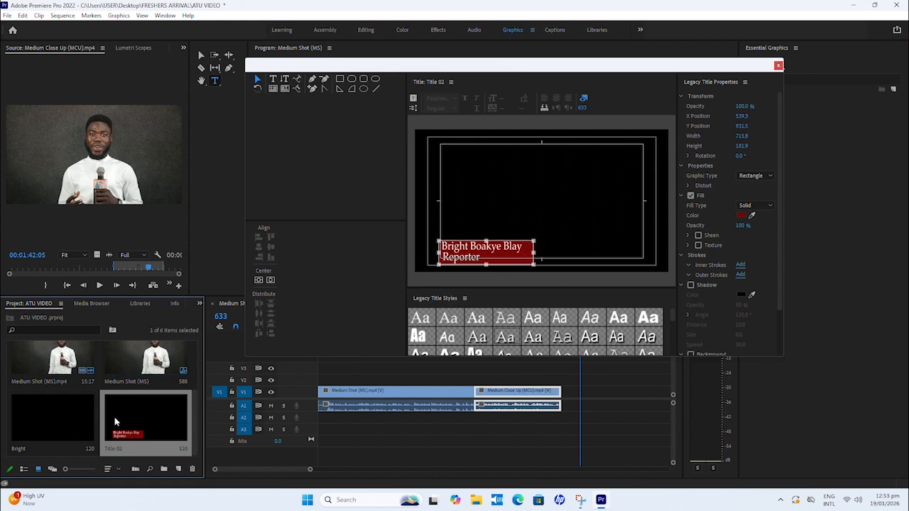
left_click(778, 66)
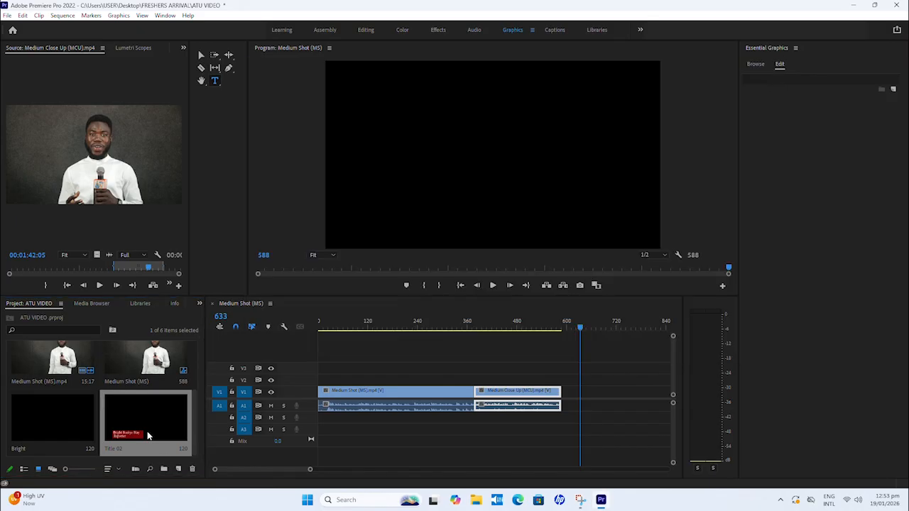
Step: Place Title 02 on track V2 across the cut between the two interview clips and play that section
left_click_drag(136, 435, 471, 379)
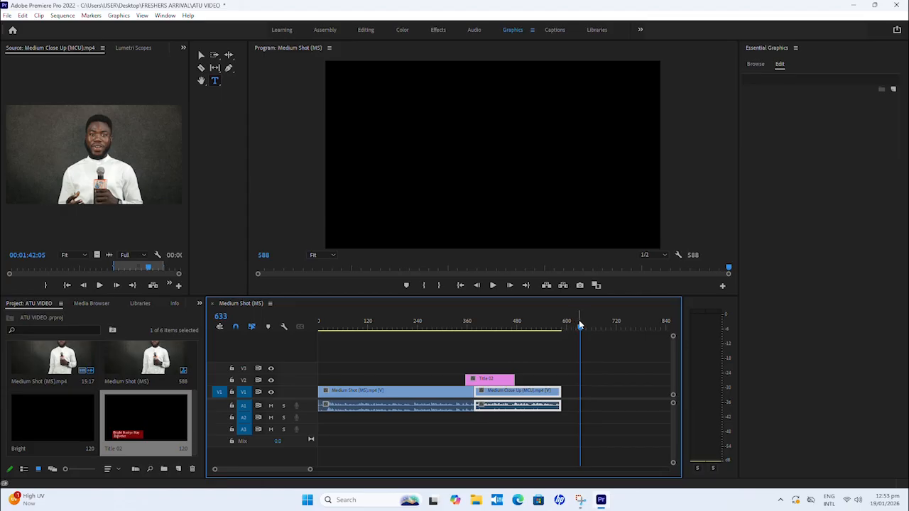
left_click_drag(579, 326, 452, 326)
key("space")
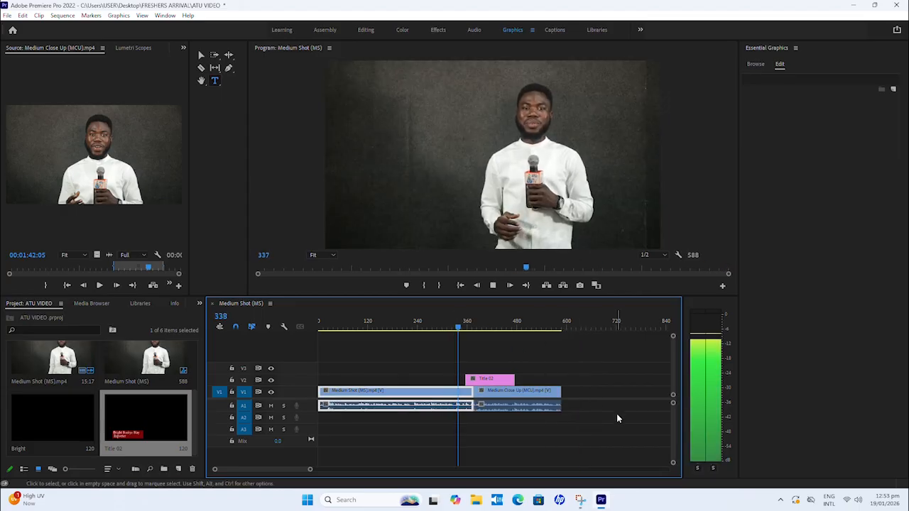
key("space")
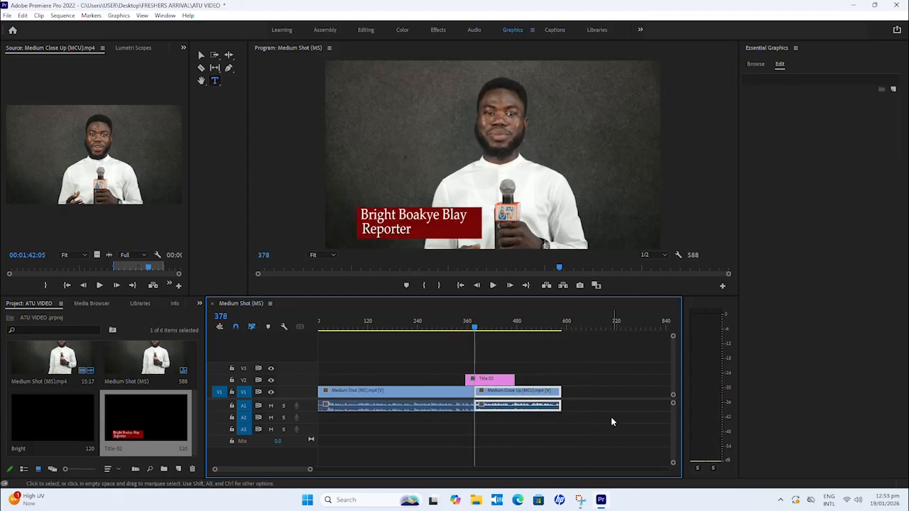
Step: Shift the title clip on V2 slightly earlier so that it starts at frame 350
left_click(509, 381)
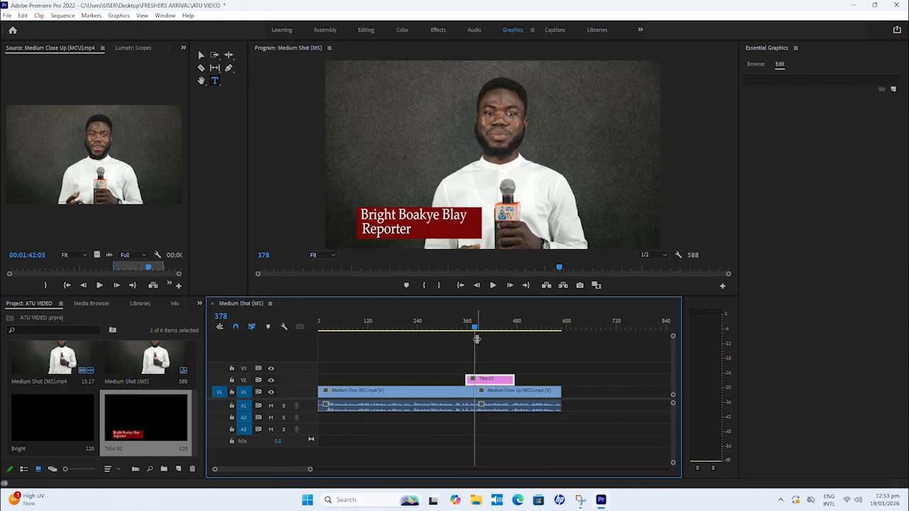
left_click_drag(476, 328, 463, 328)
left_click_drag(485, 382, 487, 383)
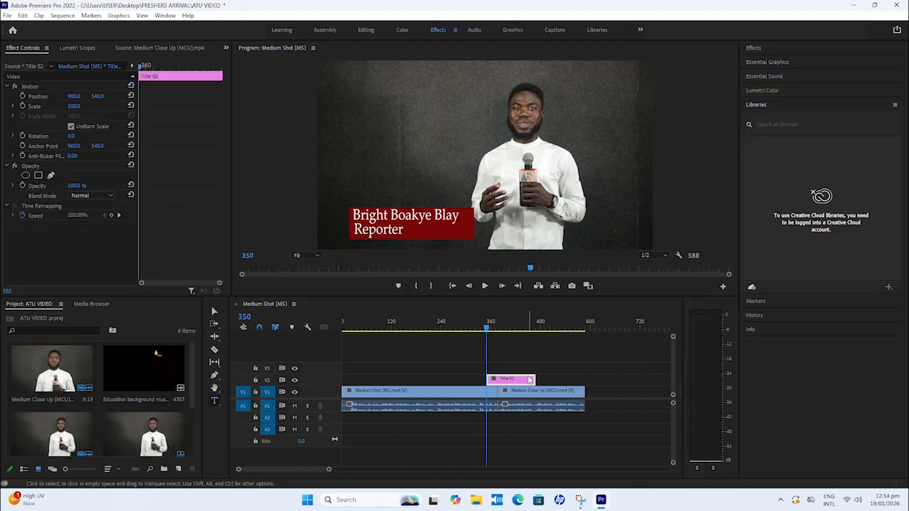
left_click(526, 380)
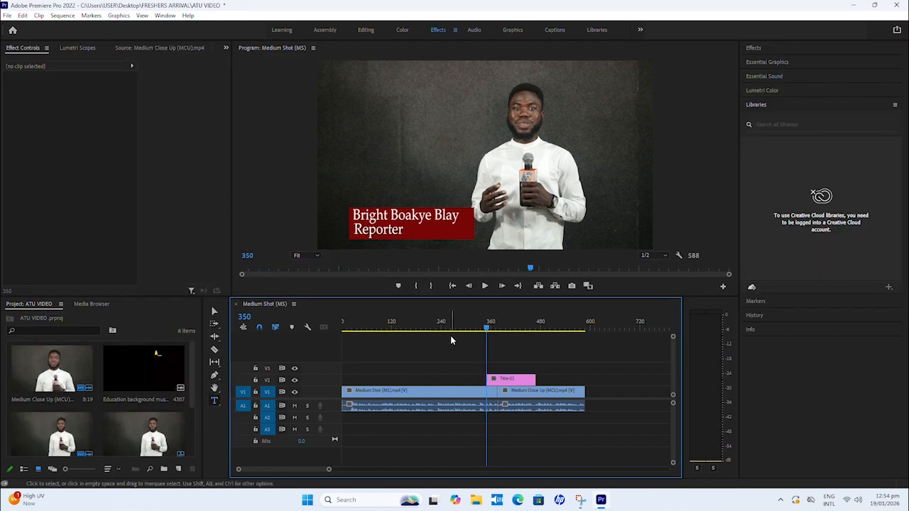
Step: Set the title clip's scale to 89 with uniform scaling
left_click(511, 381)
key("Down")
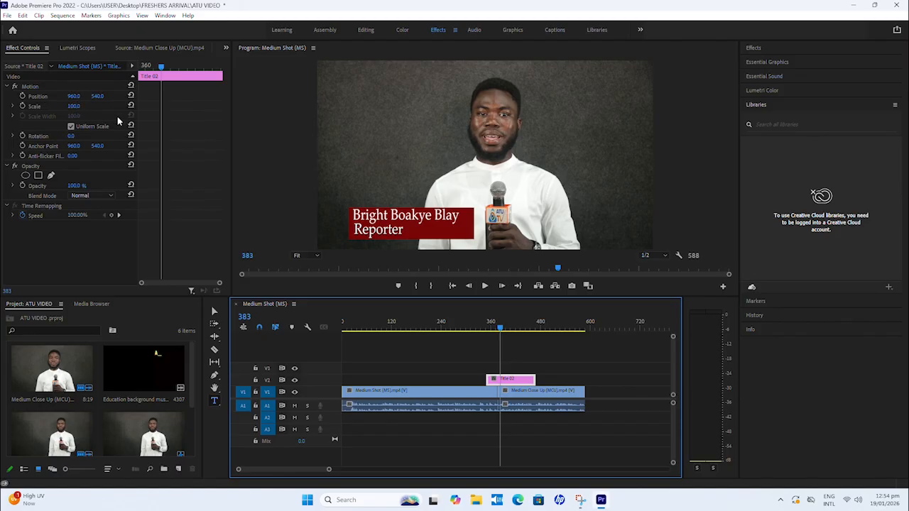
left_click(75, 106)
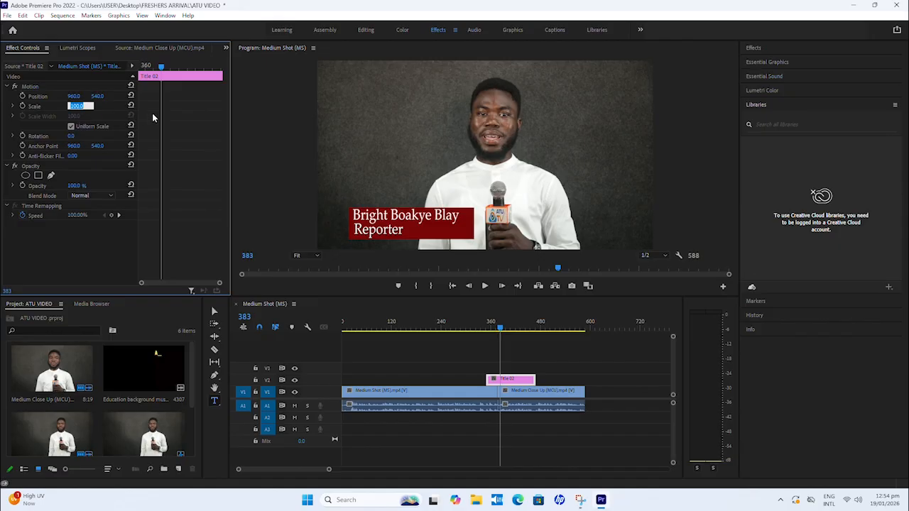
left_click(242, 135)
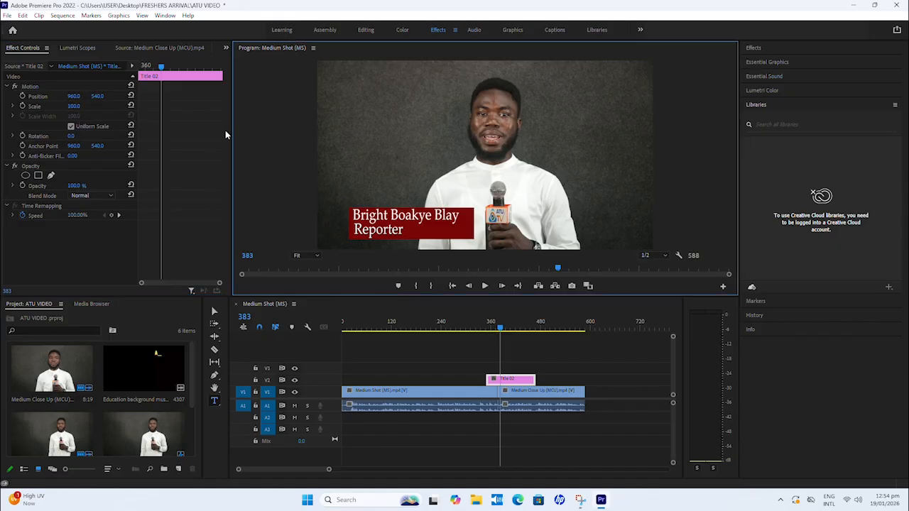
left_click(74, 106)
type("300")
key("Return")
left_click_drag(74, 106, 68, 106)
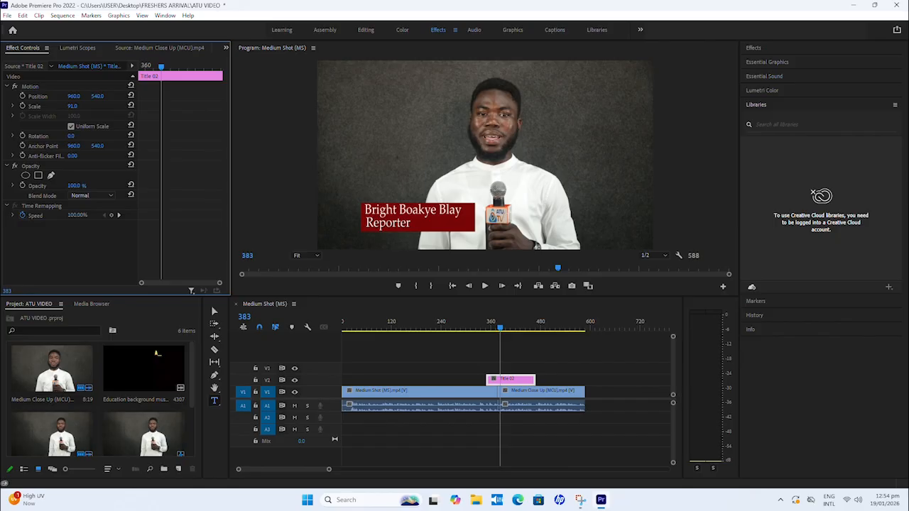
left_click(73, 106)
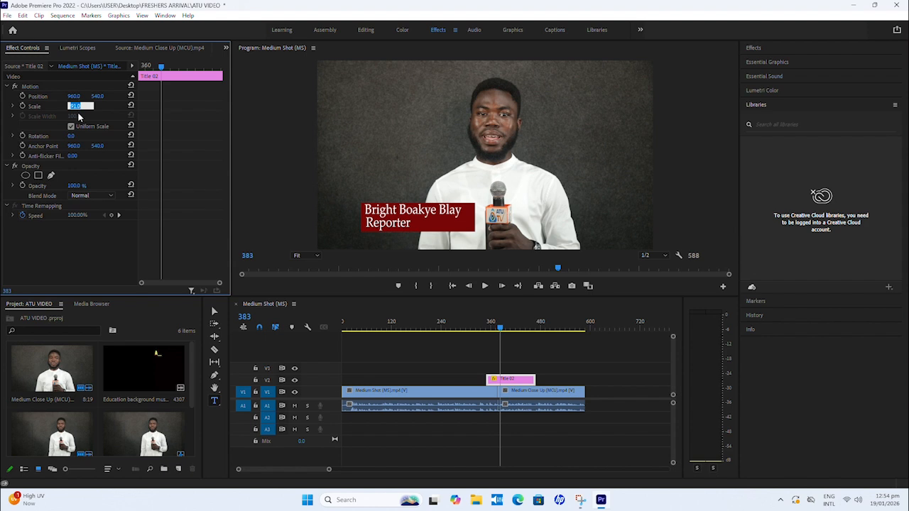
left_click(73, 106)
left_click(277, 173)
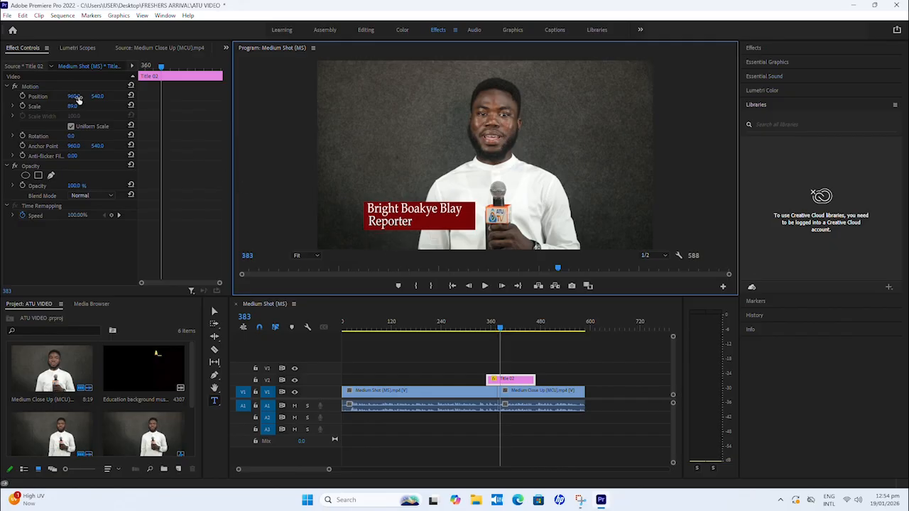
Step: Set the title clip's position to 716, 604 and check it further along the close-up
left_click_drag(75, 97, 15, 98)
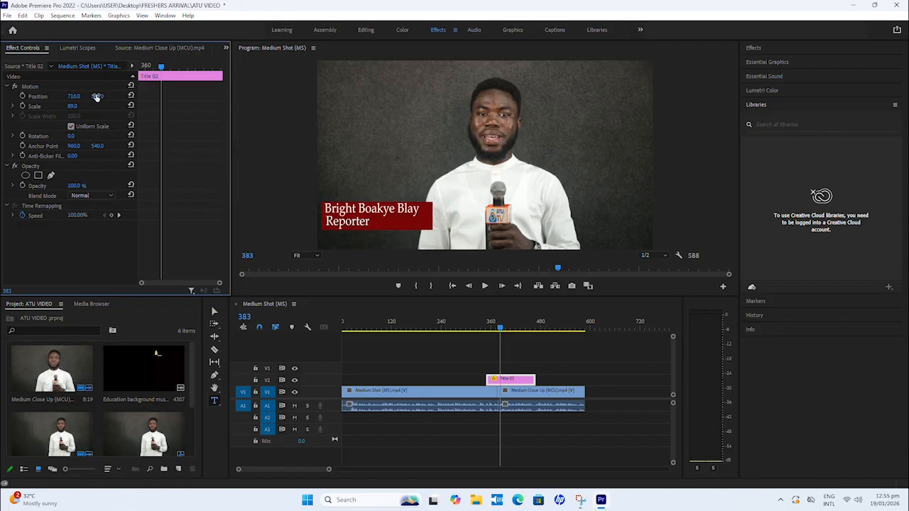
left_click_drag(98, 96, 143, 96)
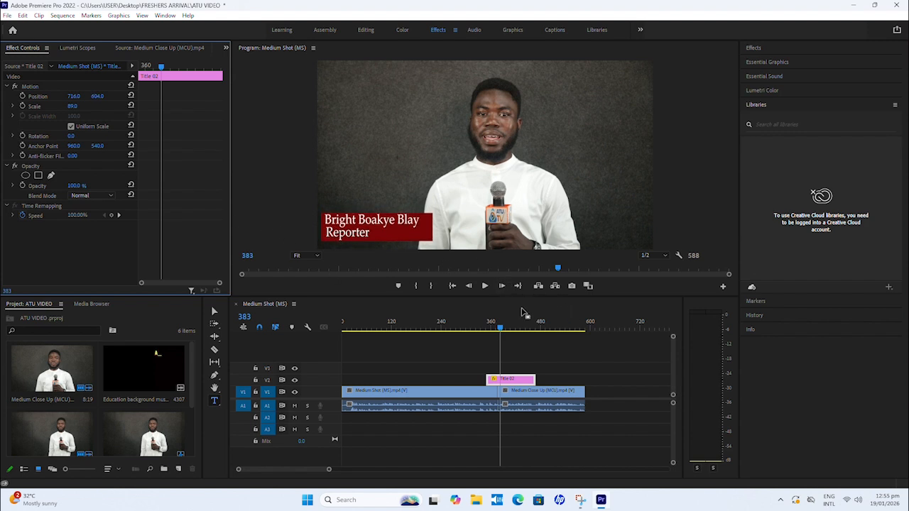
left_click_drag(502, 329, 524, 335)
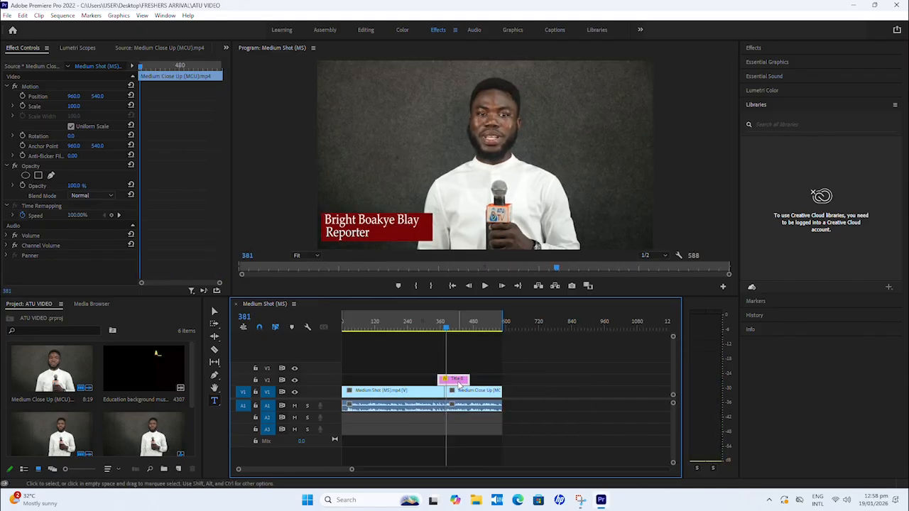
Step: Reopen the title on V2, recolour its red rectangle dark blue, and trim the rectangle's height to about 168 px
left_click(458, 383)
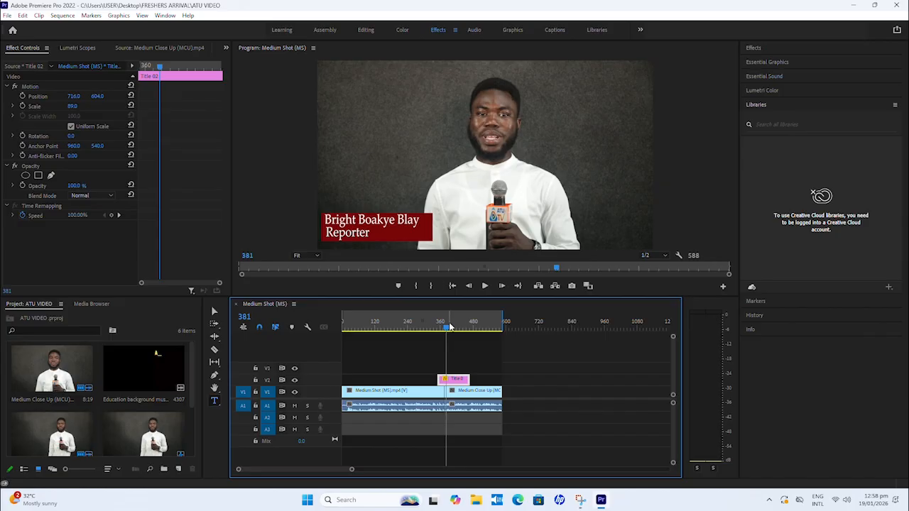
double_click(459, 380)
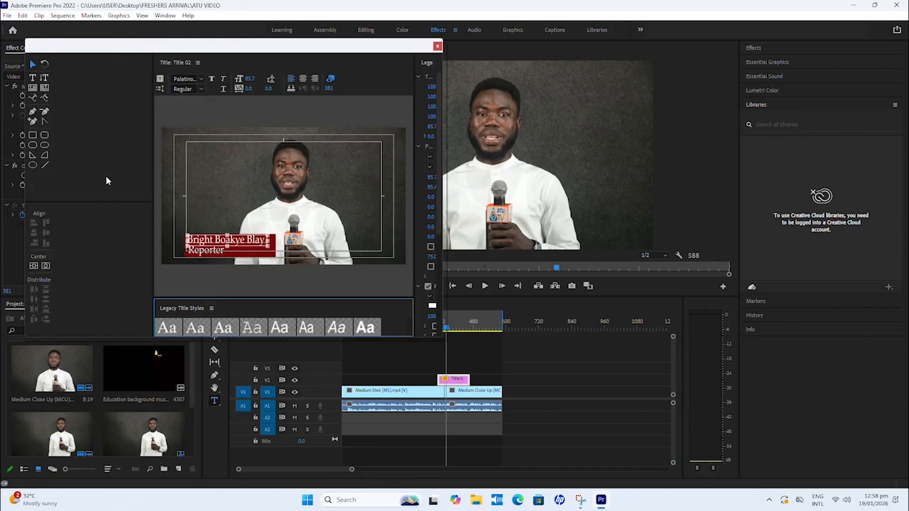
left_click_drag(254, 47, 395, 8)
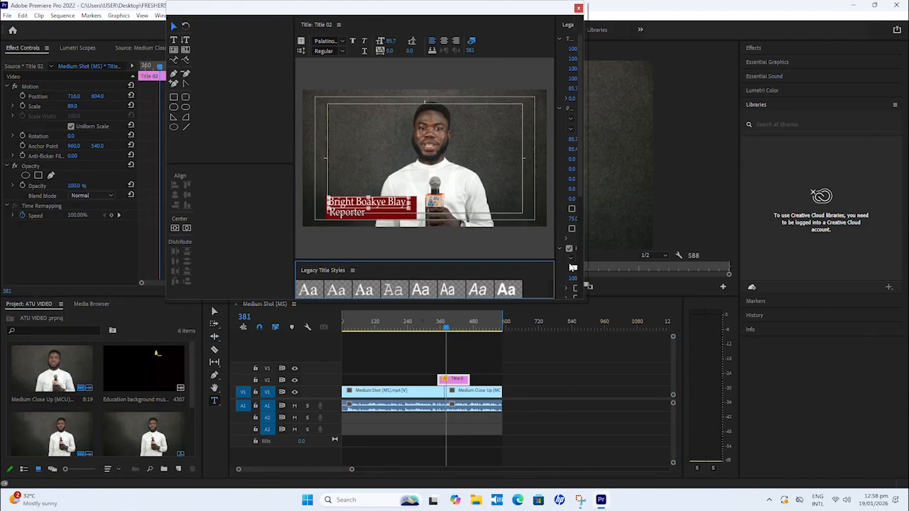
left_click_drag(583, 171, 710, 164)
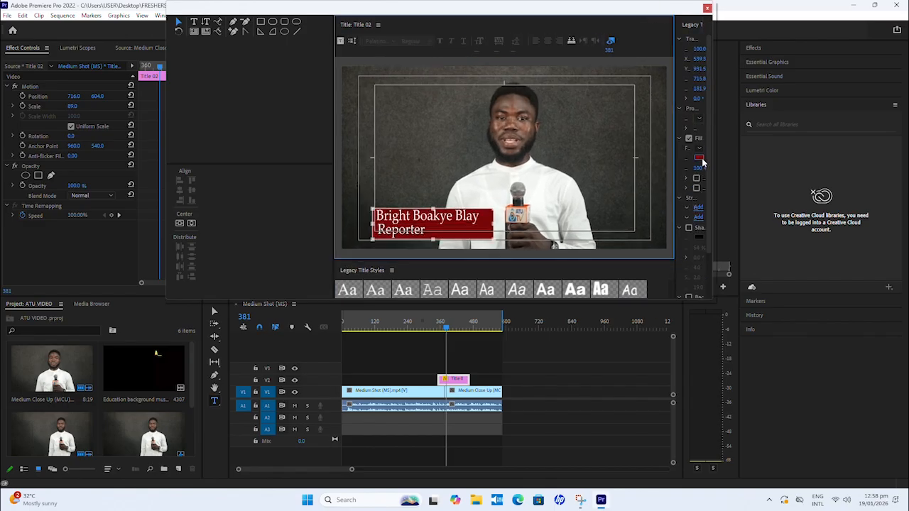
left_click(700, 159)
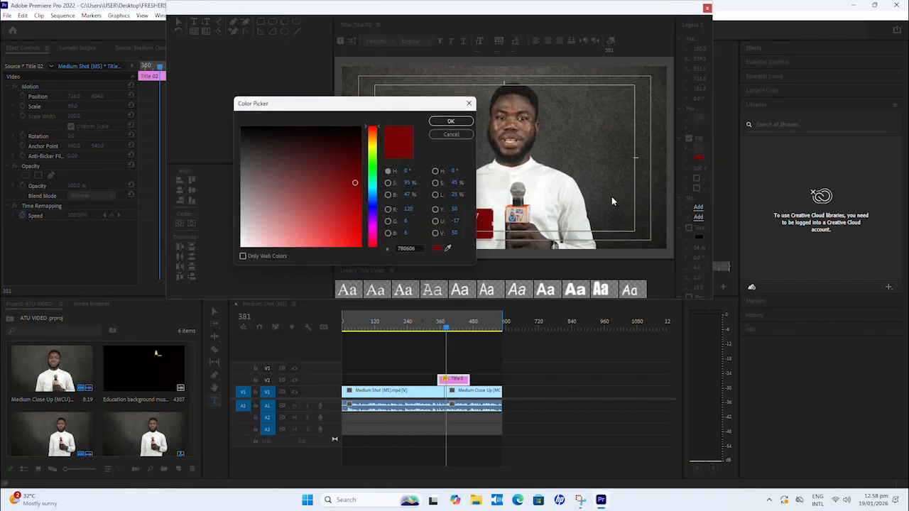
left_click(372, 204)
left_click(353, 194)
left_click(450, 122)
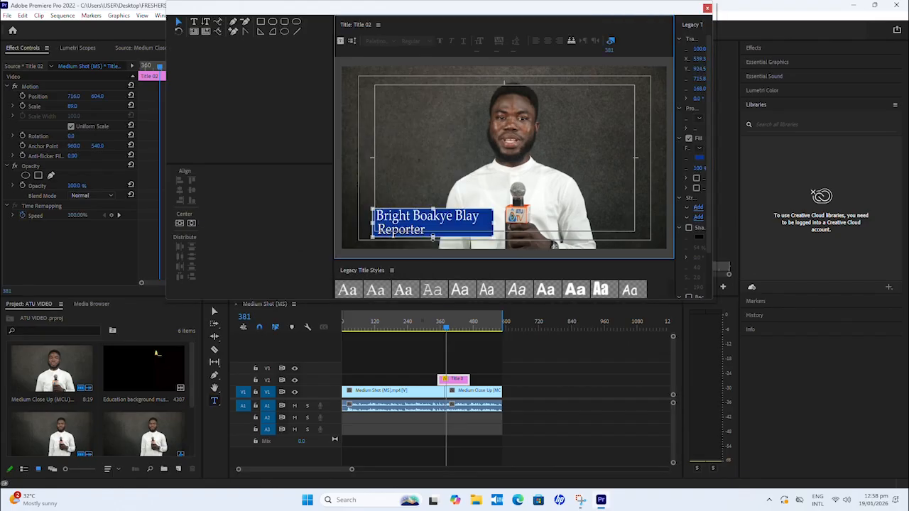
left_click(706, 8)
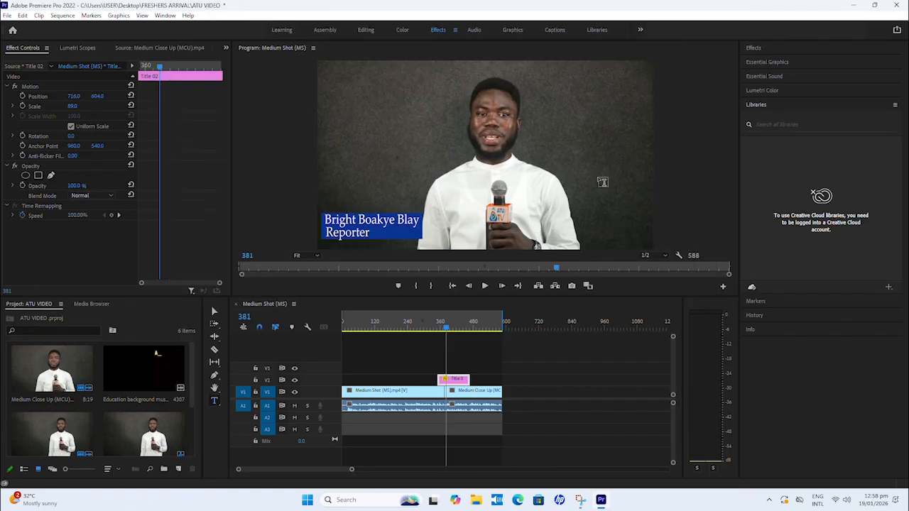
Step: Play the sequence around the title and from the beginning to review the blue lower third
left_click(437, 333)
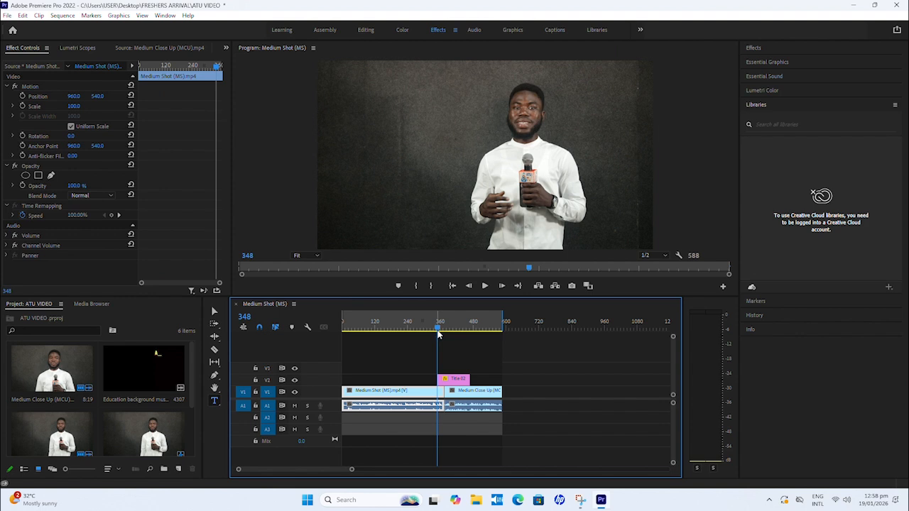
key("space")
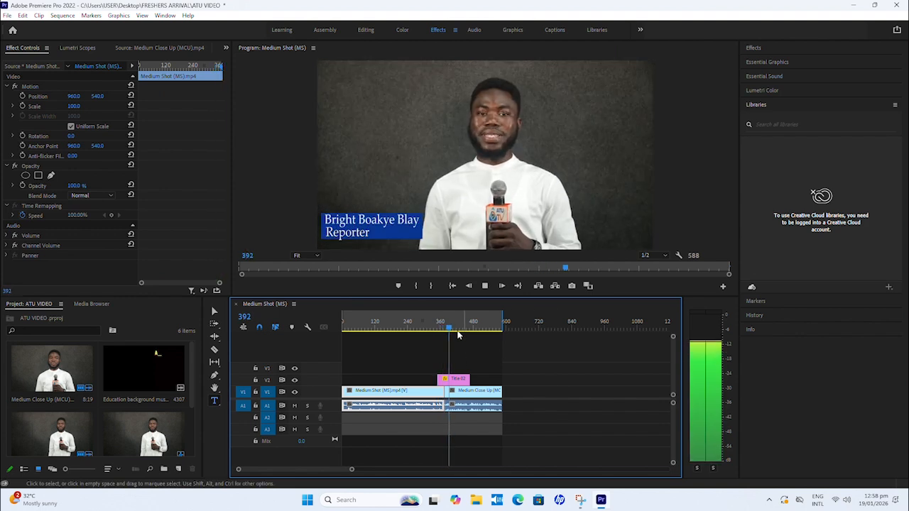
key("Home")
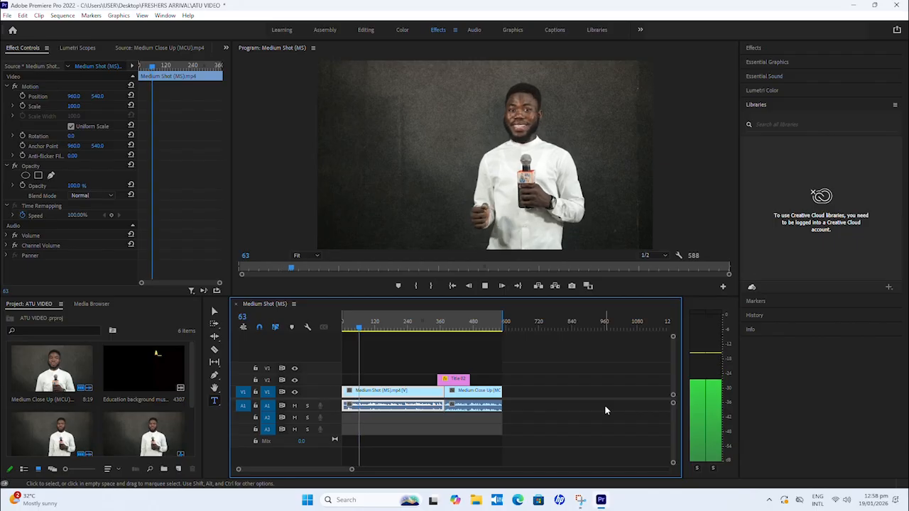
key("space")
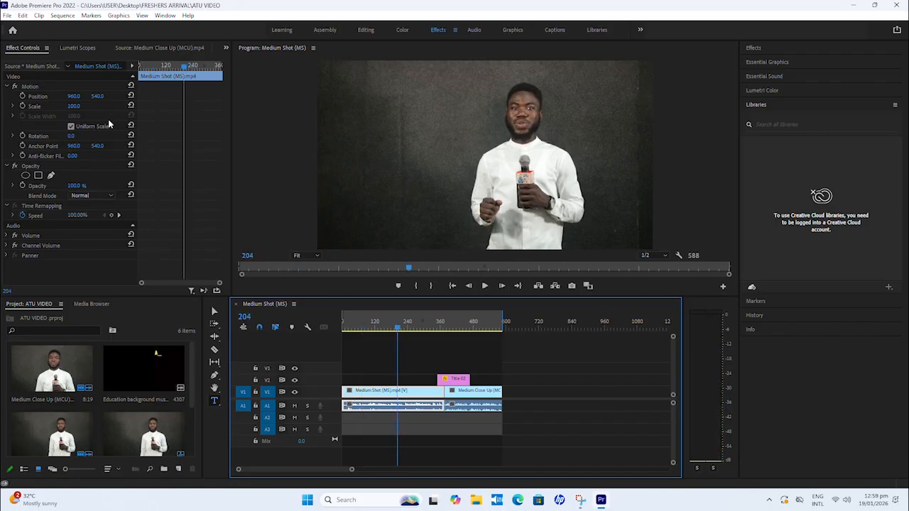
left_click_drag(399, 328, 458, 329)
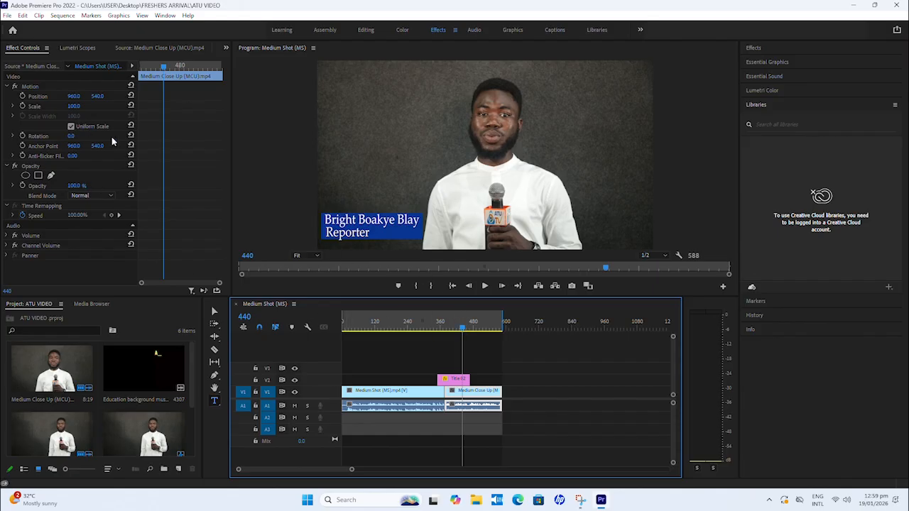
Step: Open the media export settings for the Medium Shot (MS) sequence and choose the High Quality 1080p HD preset
left_click(7, 16)
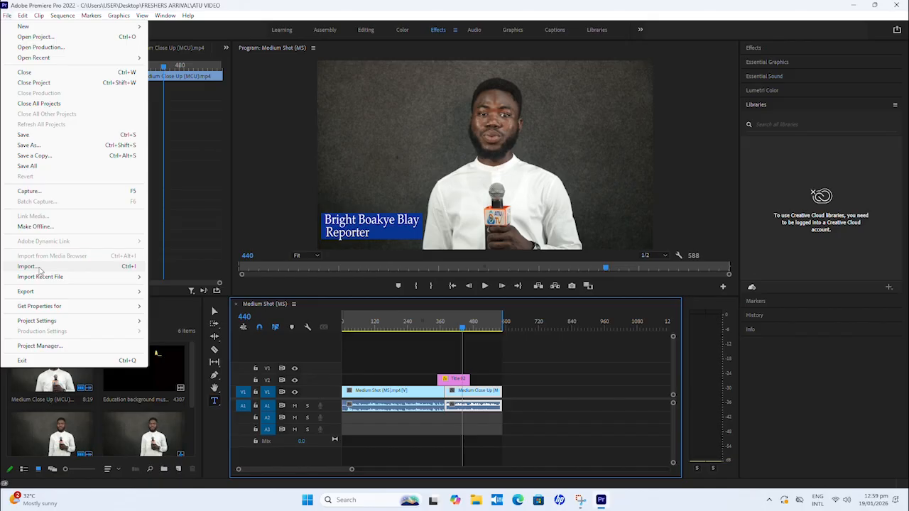
mouse_move(33, 294)
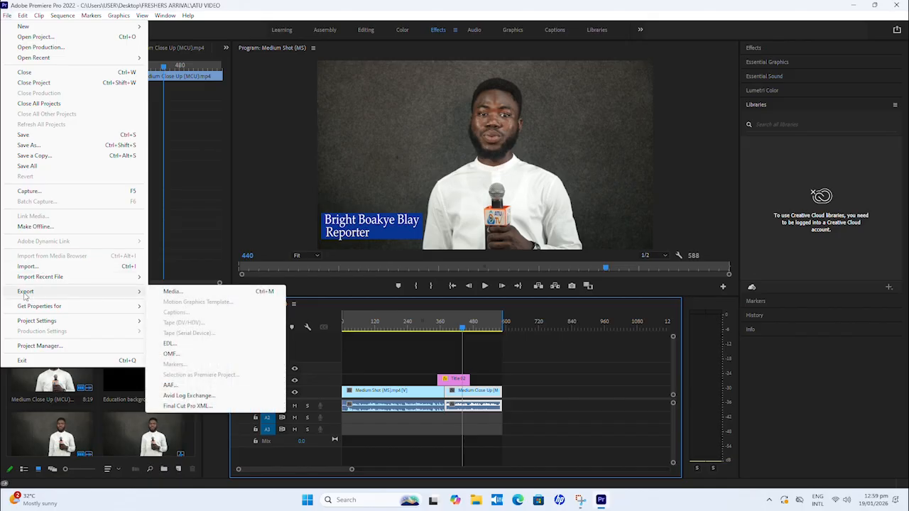
left_click(173, 291)
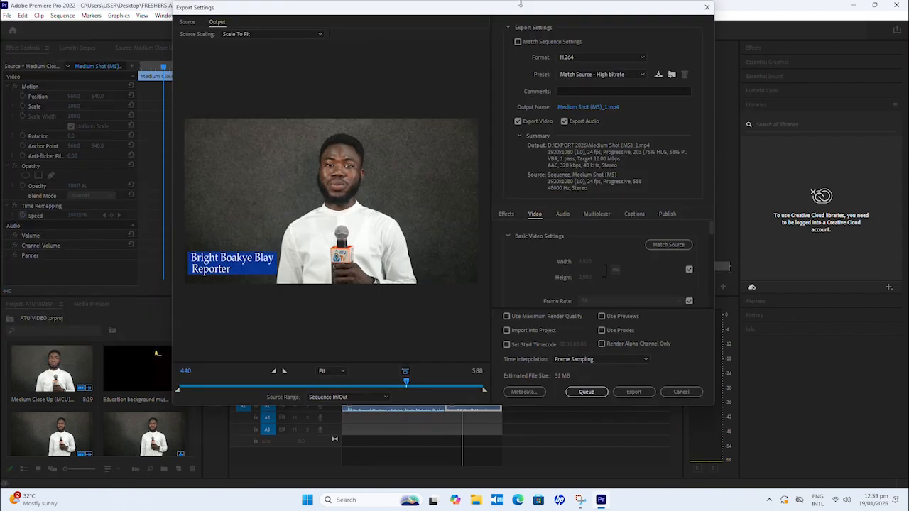
left_click_drag(560, 13, 554, 20)
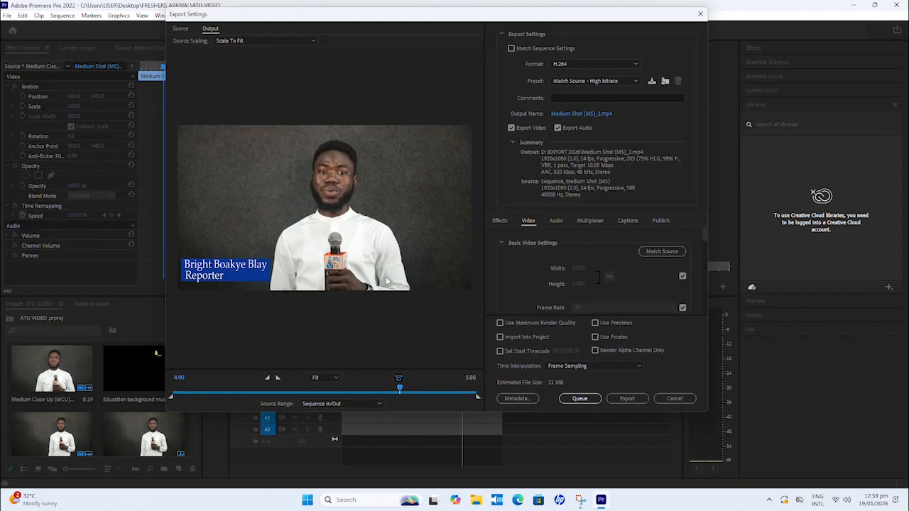
left_click(630, 83)
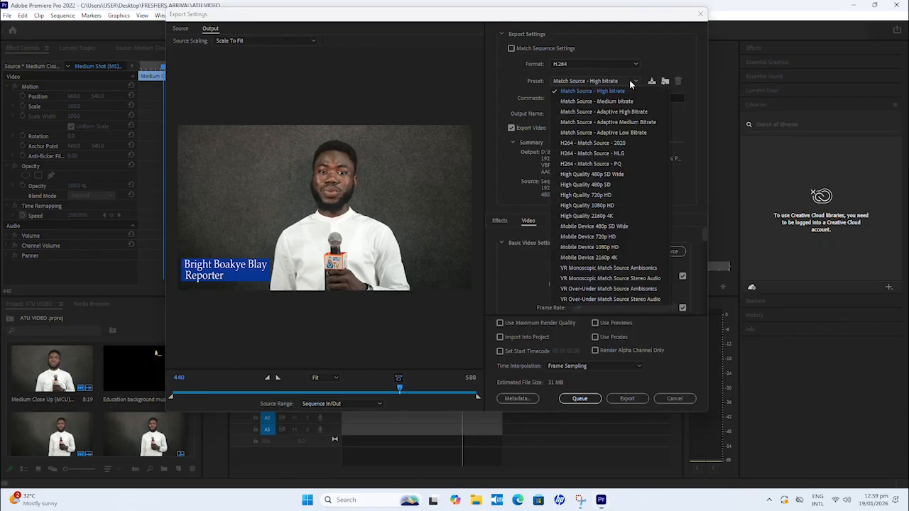
left_click(601, 207)
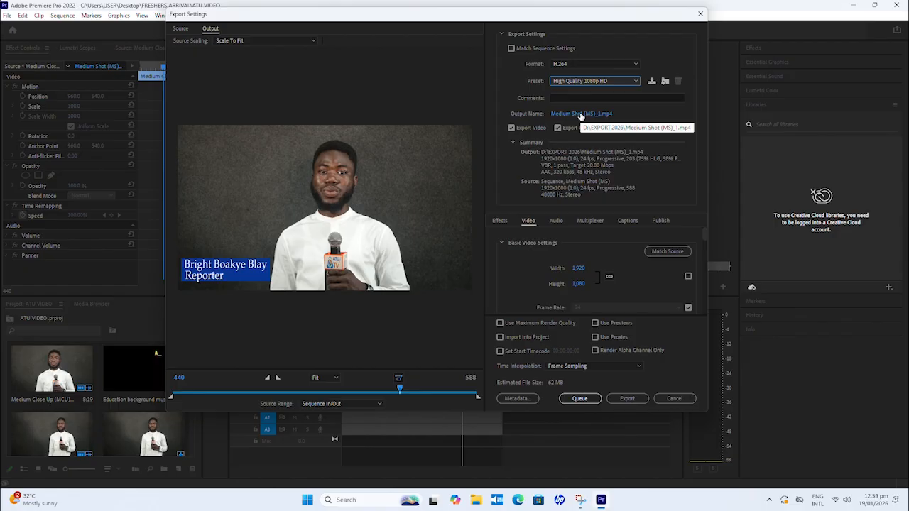
Step: Name the output file ATU Video in the EXPORT 2026 folder and export the sequence immediately
left_click(582, 115)
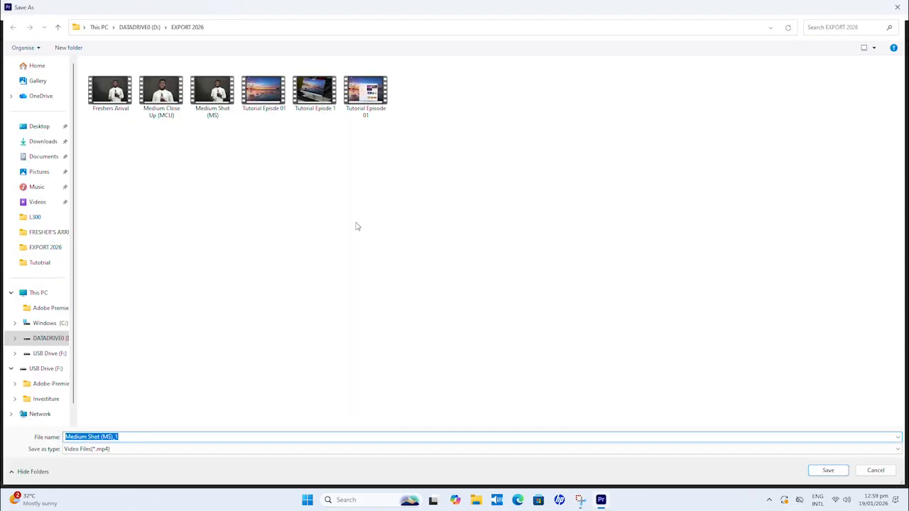
type("A")
type("TU Video")
left_click(844, 469)
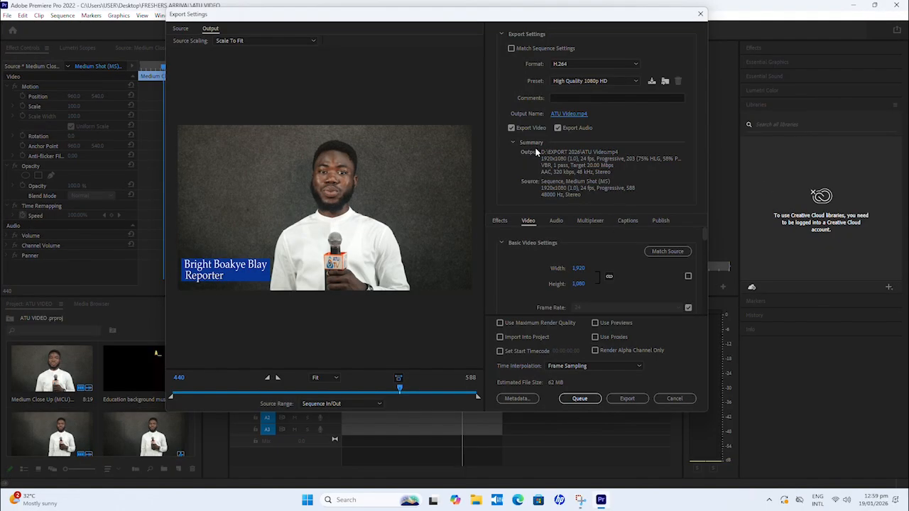
left_click(578, 400)
scroll(702, 249, "down", 3)
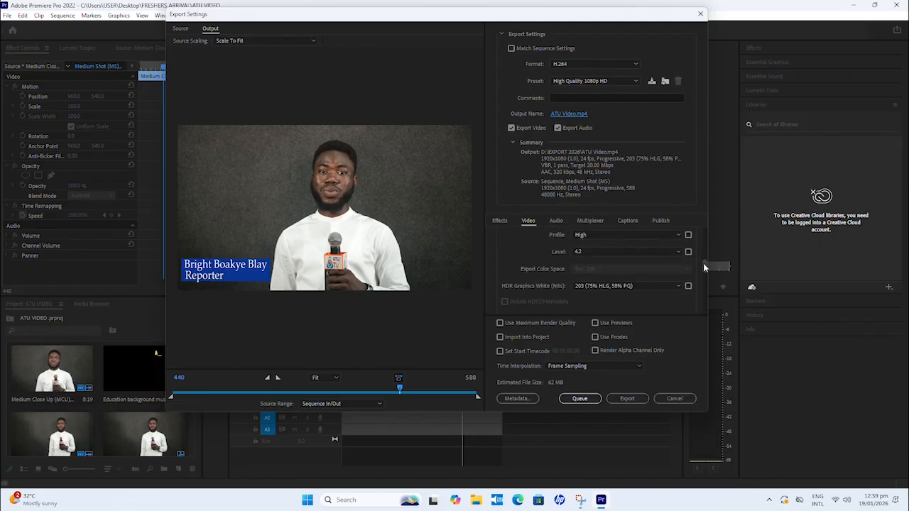
left_click(628, 400)
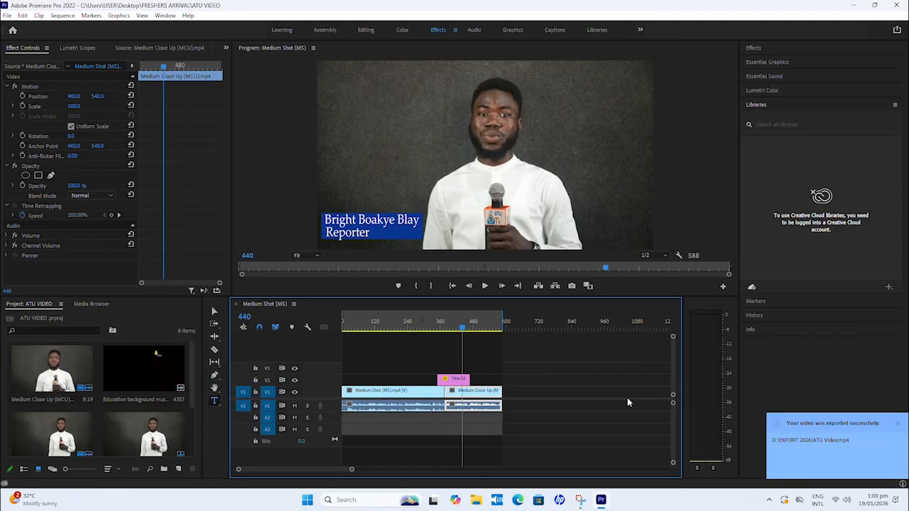
left_click_drag(462, 325, 435, 326)
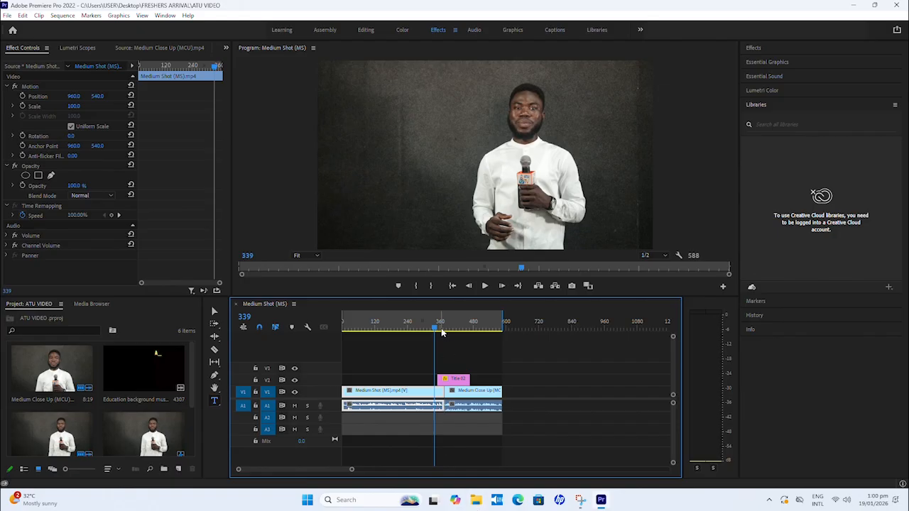
left_click_drag(437, 326, 389, 341)
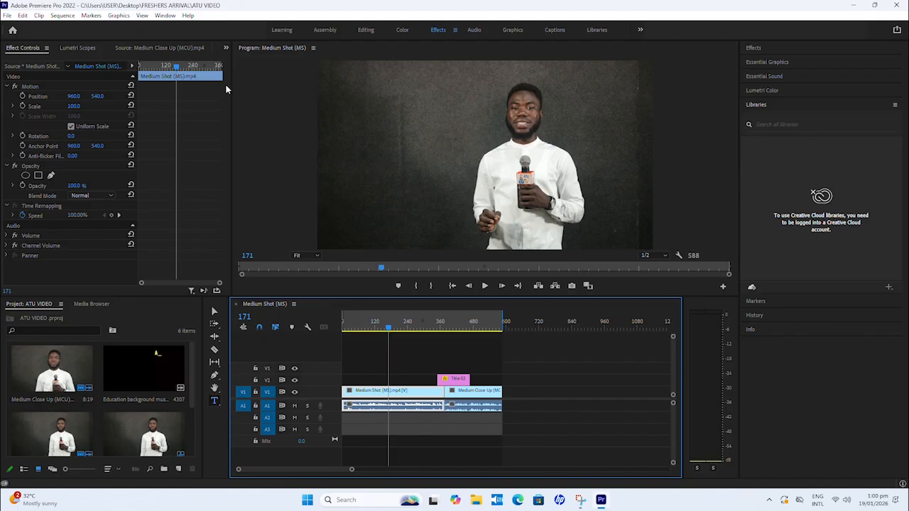